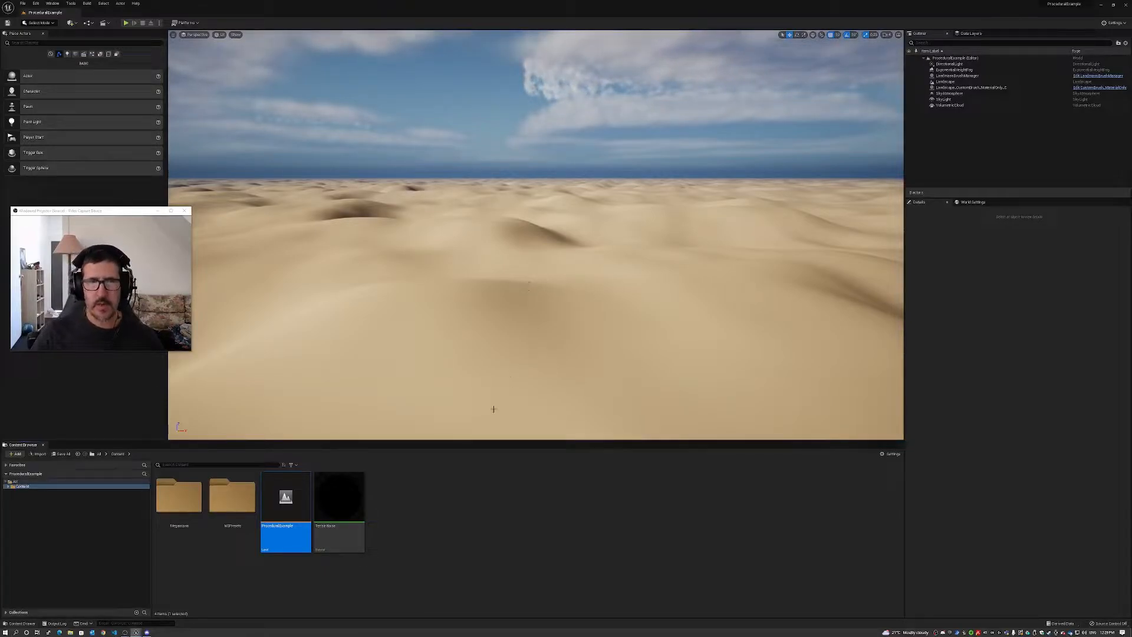
Open the TerrainNoise material for editing
{"action": "left_click", "coordinate": [352, 500]}
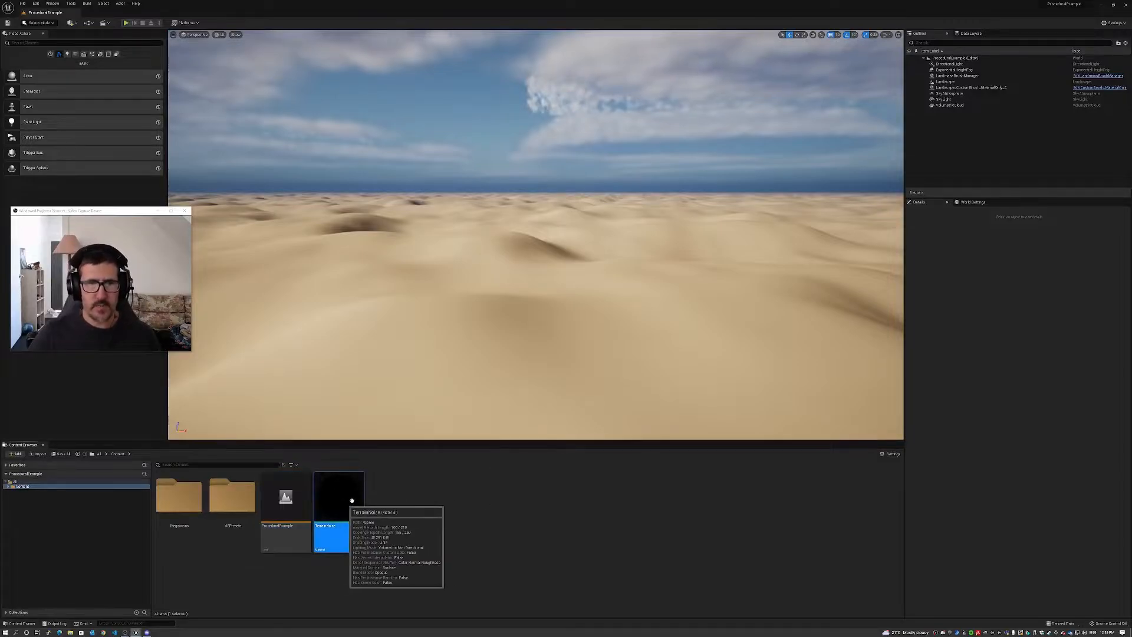
{"action": "left_click", "coordinate": [420, 501]}
{"action": "left_click", "coordinate": [353, 501]}
{"action": "left_click", "coordinate": [464, 504]}
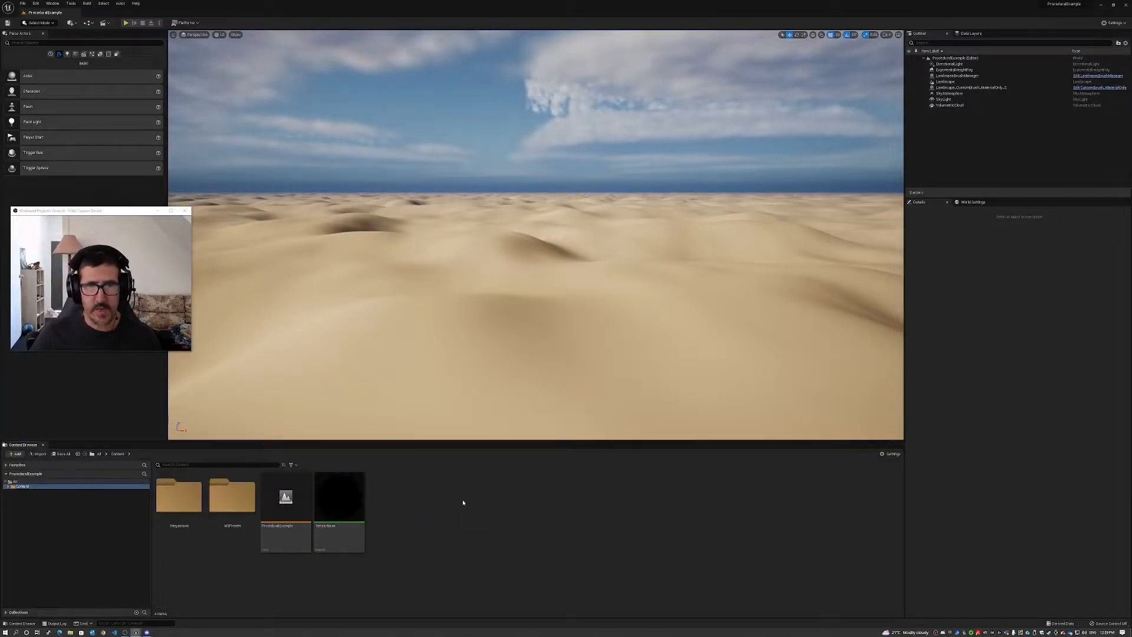
{"action": "double_click", "coordinate": [340, 501]}
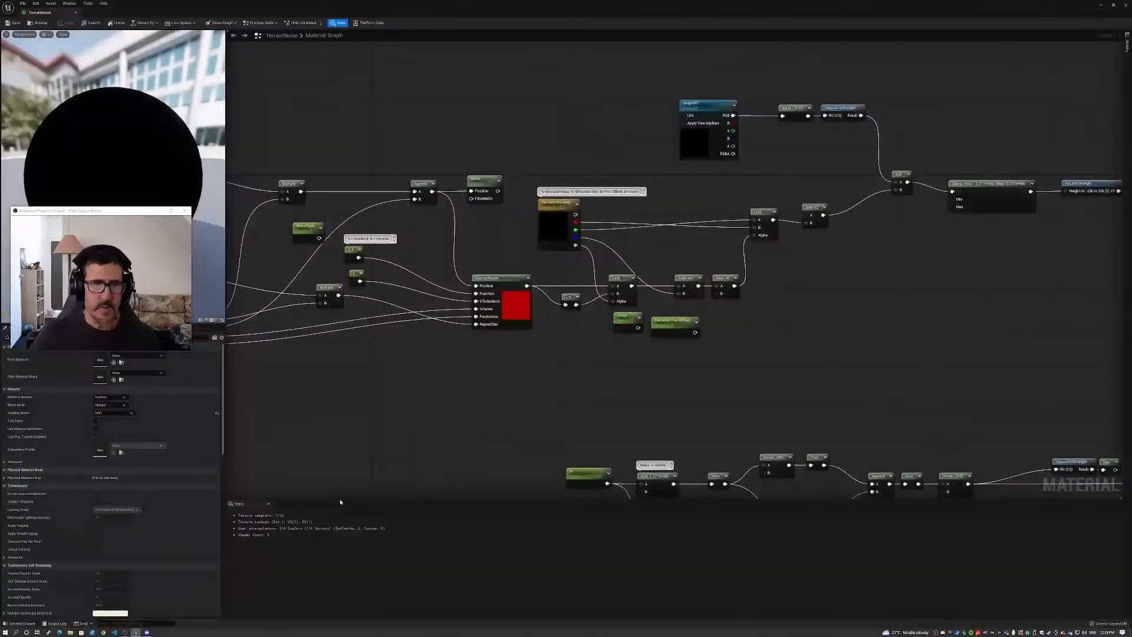
Set the constant under the Gradient/Voronoi comment, which feeds the noise node, to 6
{"action": "right_click_drag", "start_coordinate": [495, 380], "coordinate": [527, 378]}
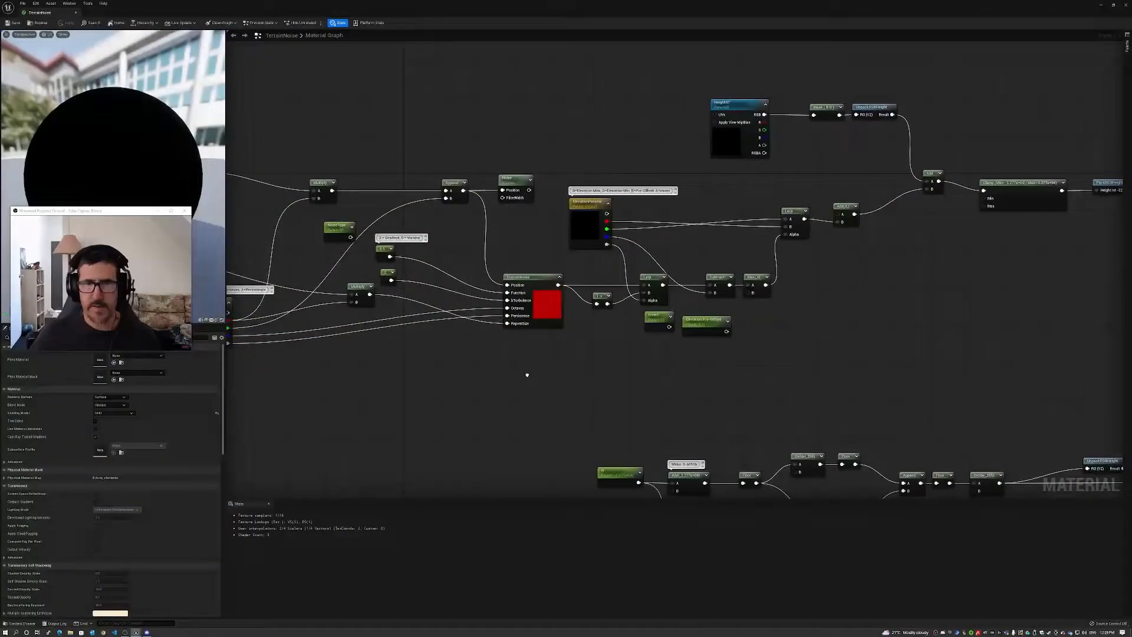
{"action": "left_click", "coordinate": [383, 249]}
{"action": "left_click", "coordinate": [112, 355]}
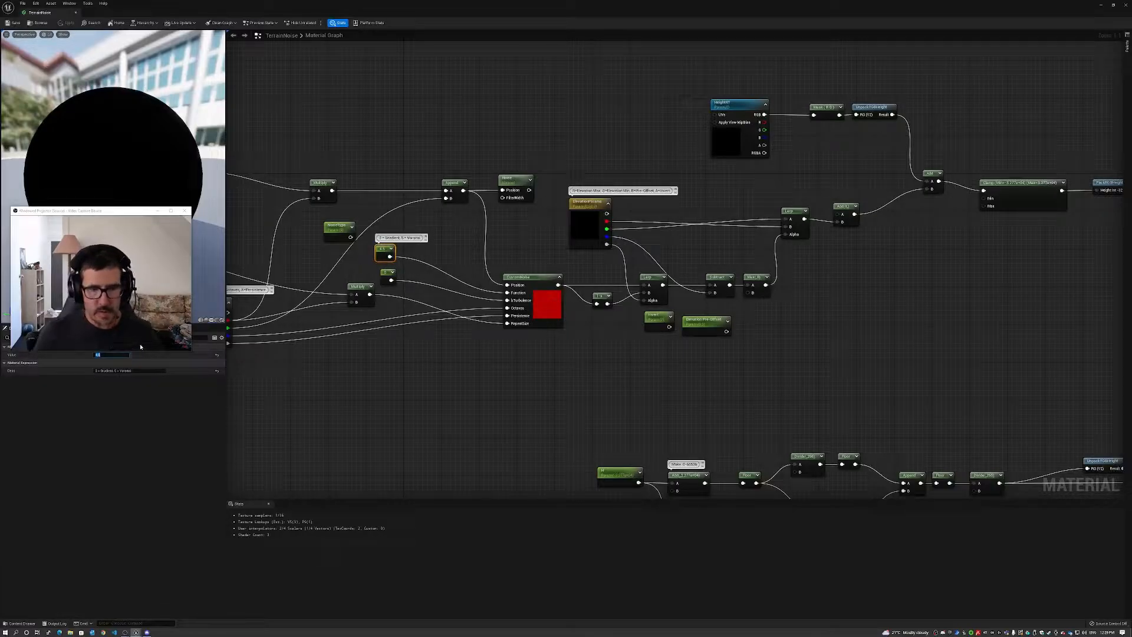
{"action": "type", "text": "6"}
{"action": "key", "text": "Return"}
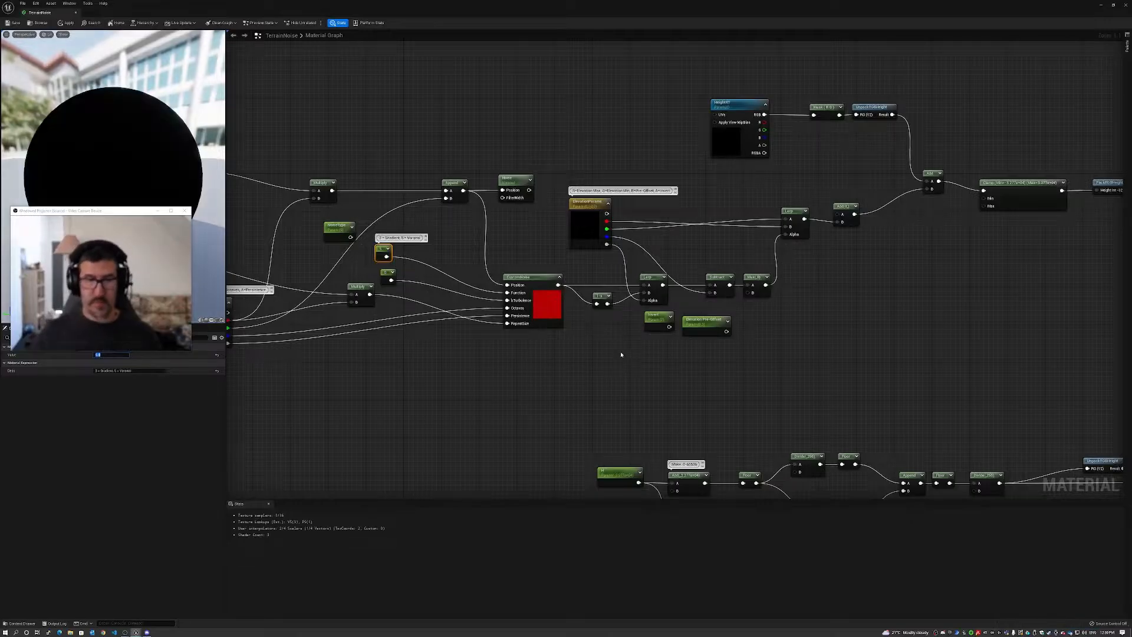
Close the material editor with the changes applied and save the TerrainNoise asset
{"action": "left_click", "coordinate": [565, 394]}
{"action": "left_click", "coordinate": [1125, 7]}
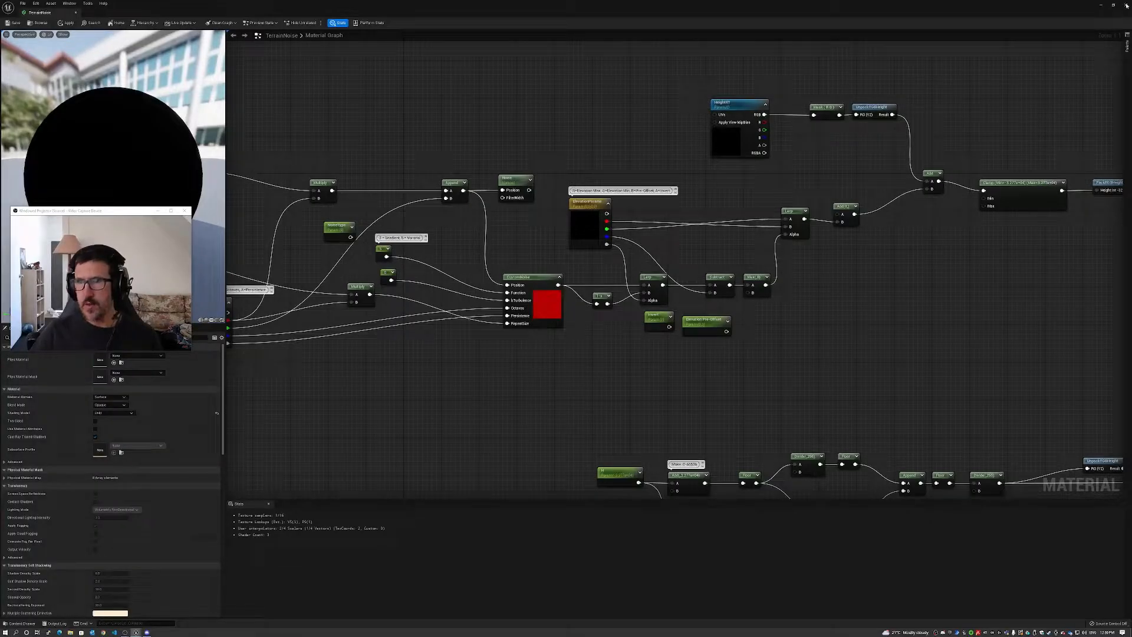
{"action": "left_click", "coordinate": [581, 332]}
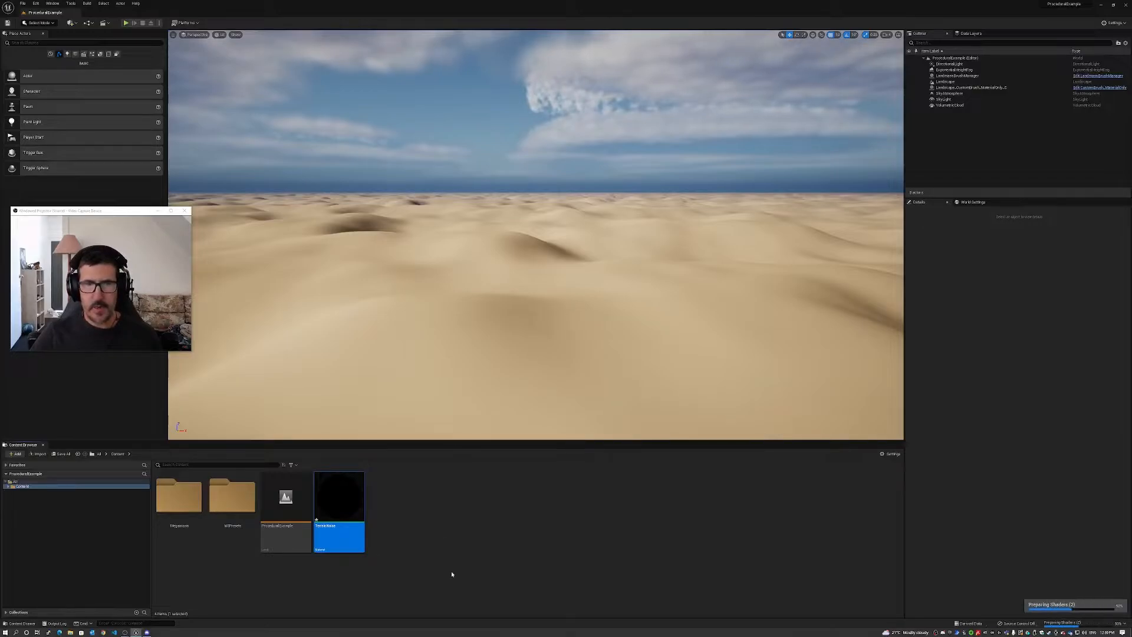
{"action": "key", "text": "ctrl+s"}
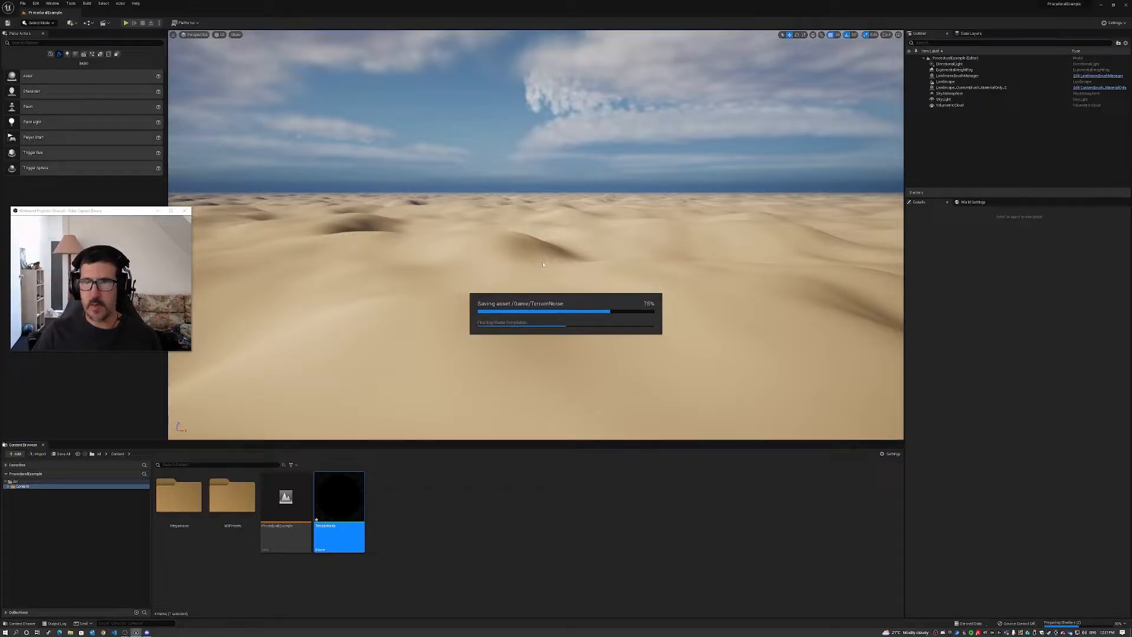
Browse to the Beach_Sand folder under Megascans Surfaces and select the Landscape_CustomBrush_MaterialOnly actor in the level
{"action": "right_click_drag", "start_coordinate": [536, 271], "coordinate": [284, 348]}
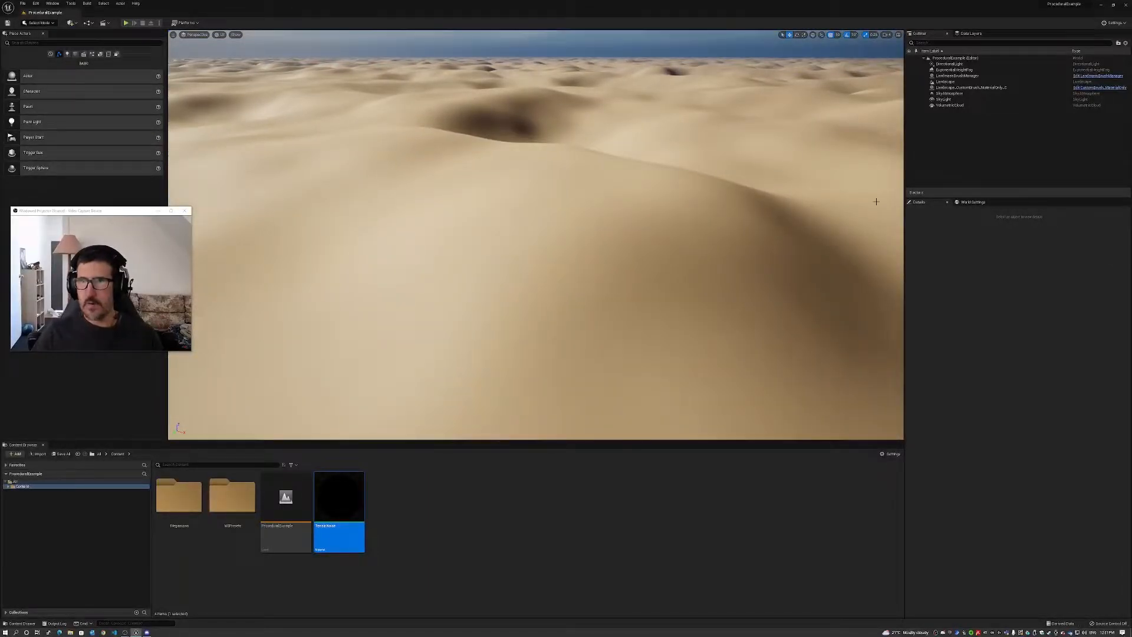
{"action": "left_click", "coordinate": [554, 496]}
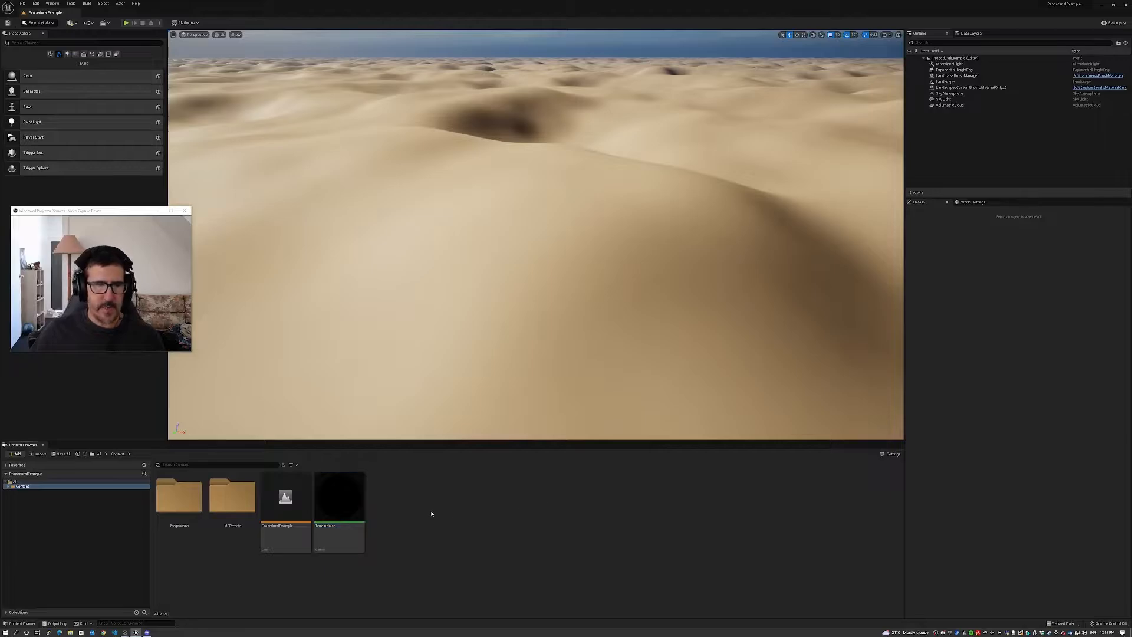
{"action": "double_click", "coordinate": [178, 501]}
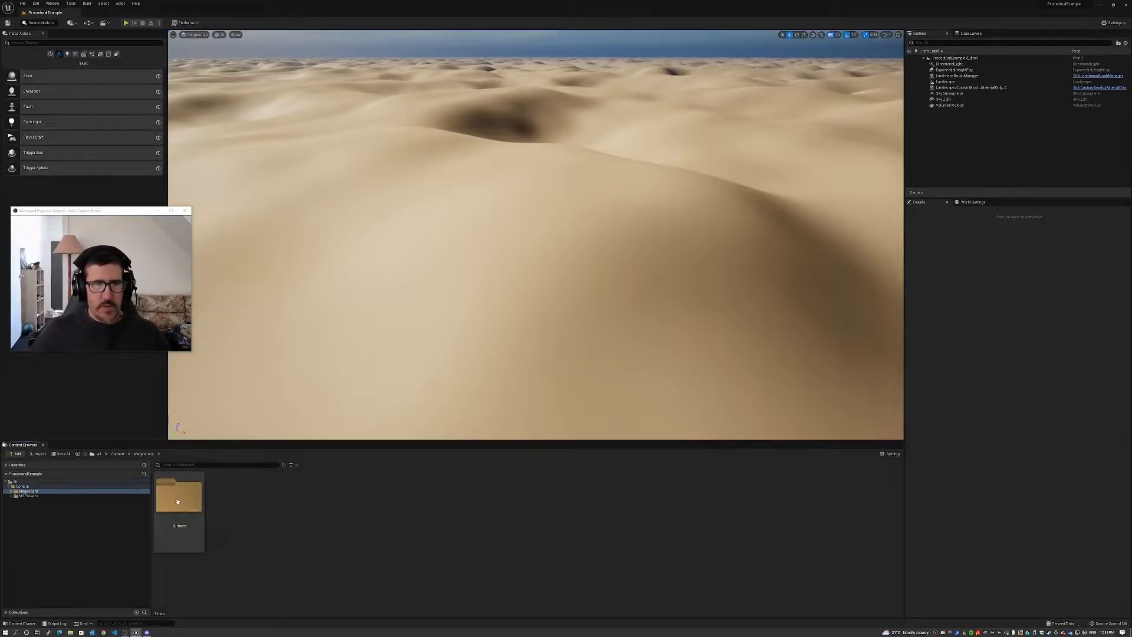
{"action": "double_click", "coordinate": [178, 498]}
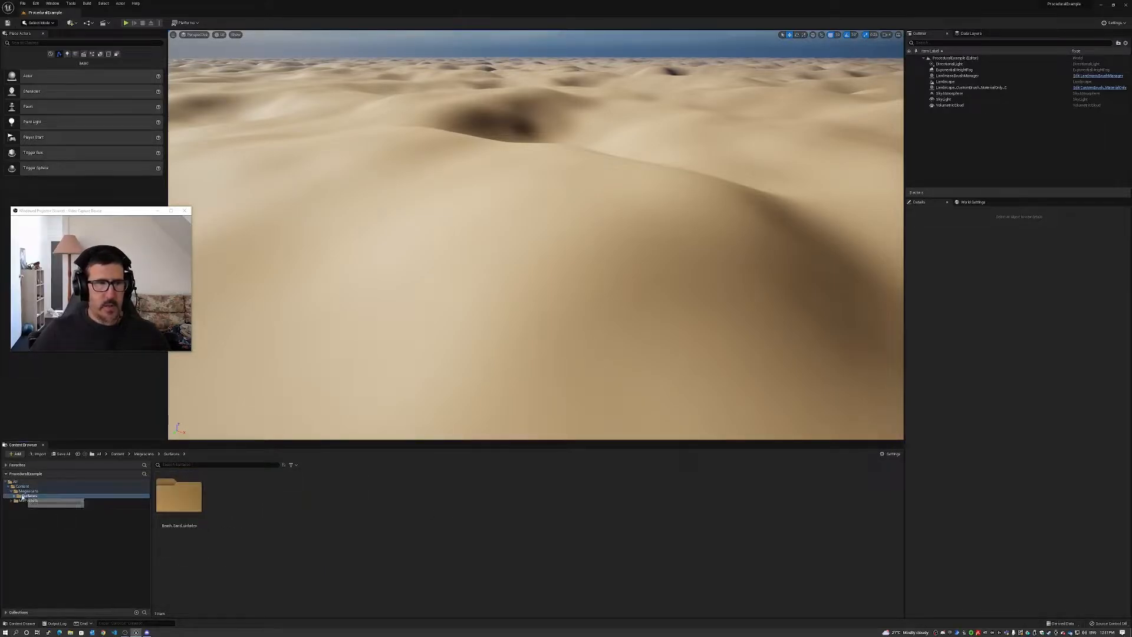
{"action": "left_click", "coordinate": [12, 496]}
{"action": "left_click", "coordinate": [13, 496]}
{"action": "left_click", "coordinate": [41, 501]}
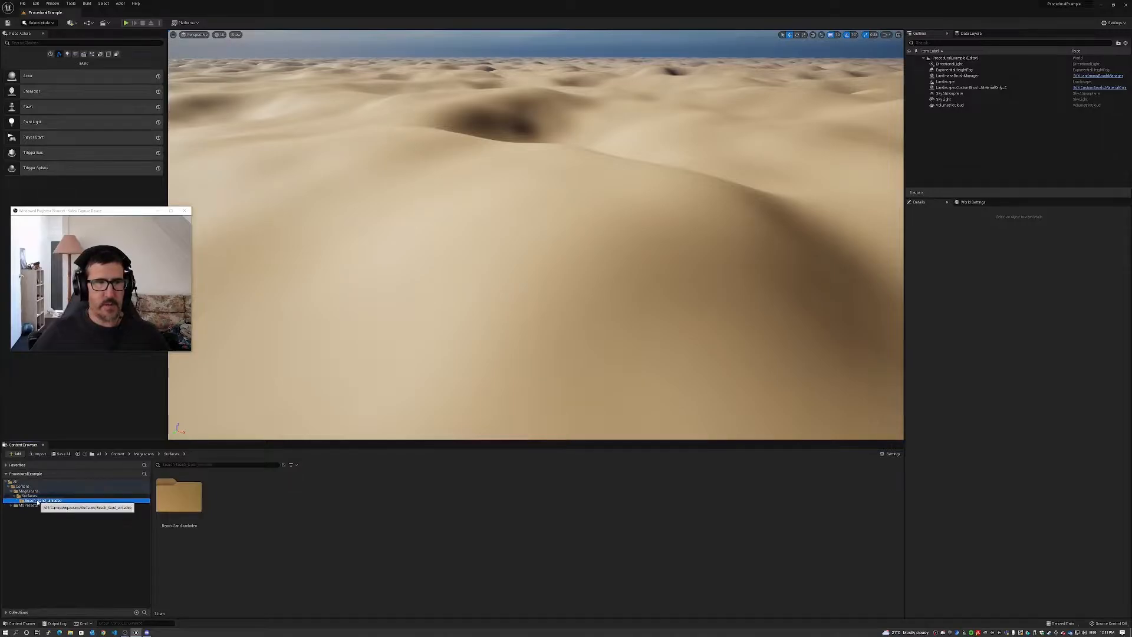
{"action": "left_click", "coordinate": [498, 513]}
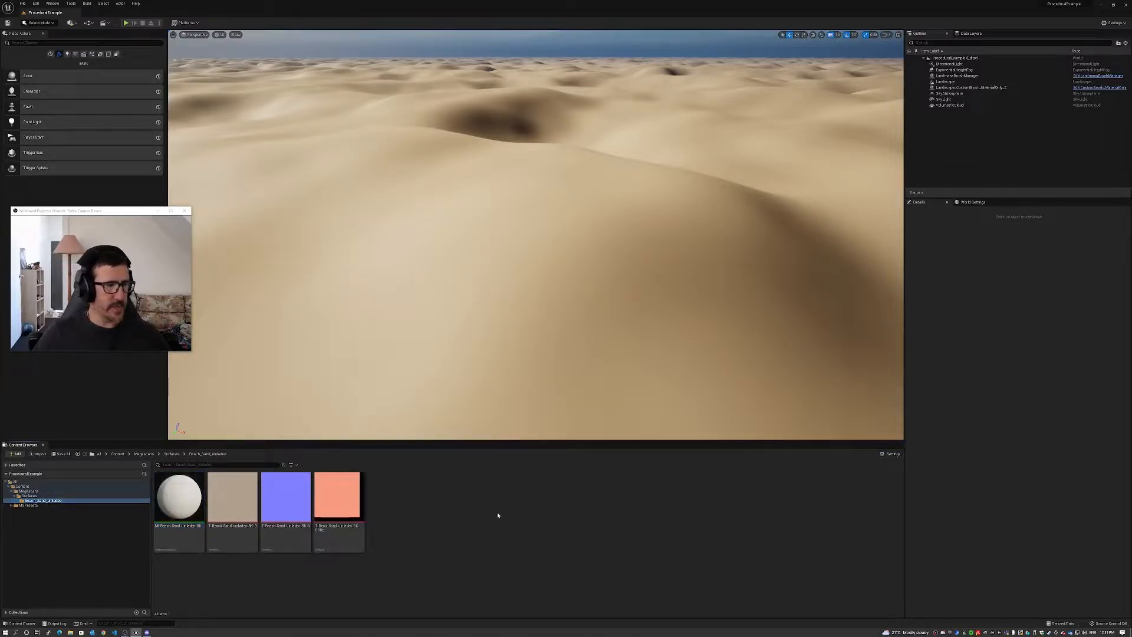
{"action": "left_click", "coordinate": [971, 87]}
{"action": "left_click", "coordinate": [541, 508]}
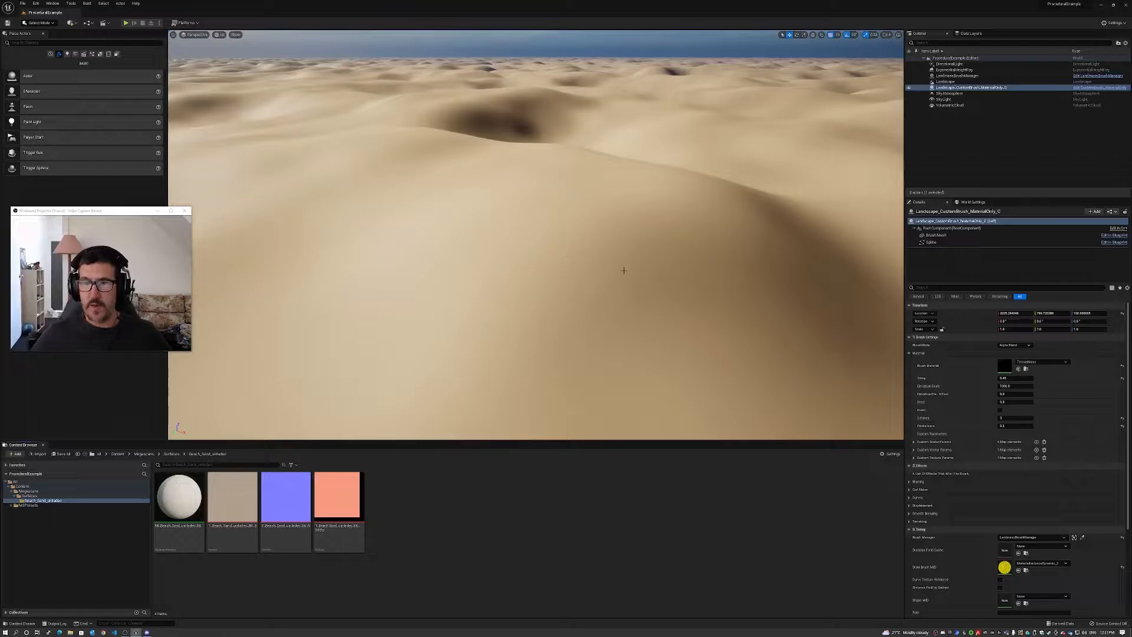
Open the Beach_Sand material instance and override Base Specular with 0.3
{"action": "double_click", "coordinate": [179, 497]}
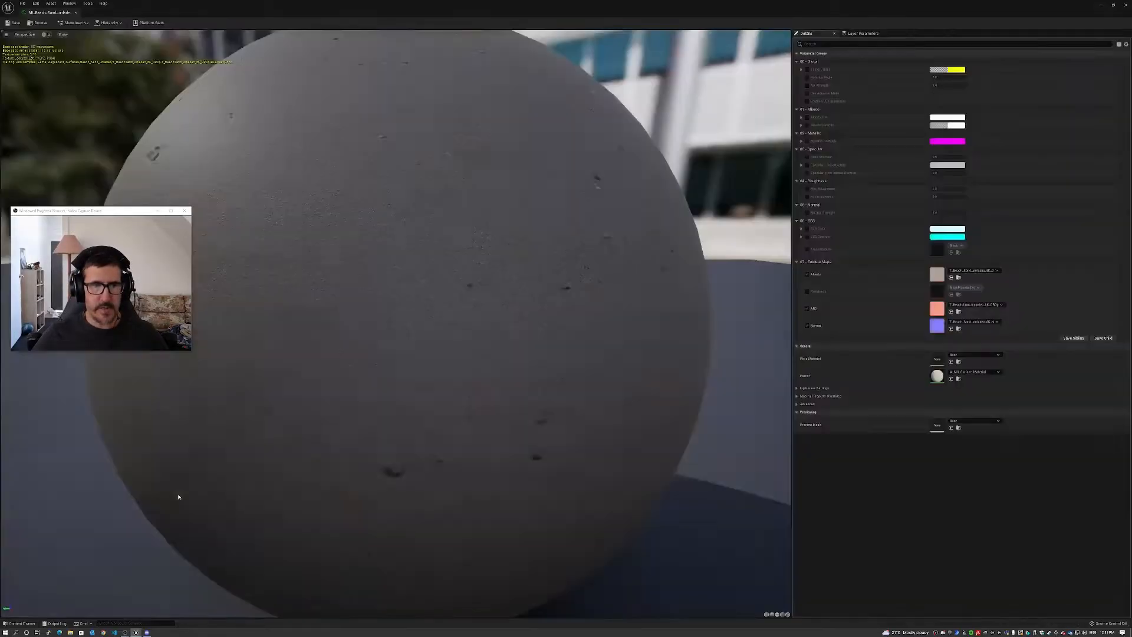
{"action": "scroll", "coordinate": [411, 337], "scroll_direction": "down", "scroll_amount": 5}
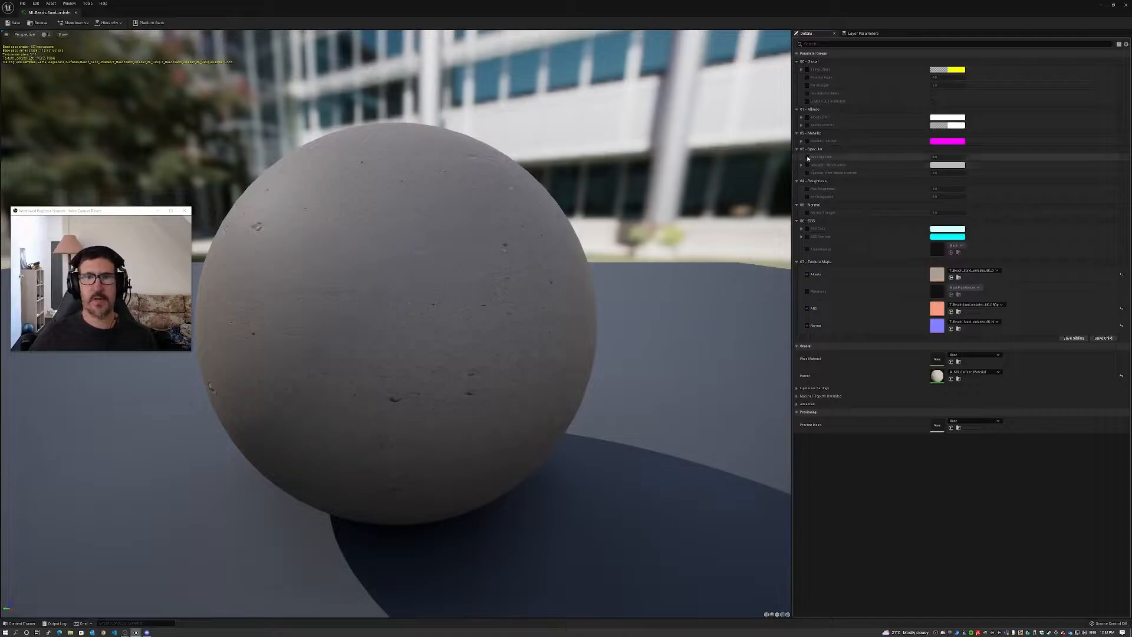
{"action": "left_click", "coordinate": [944, 157]}
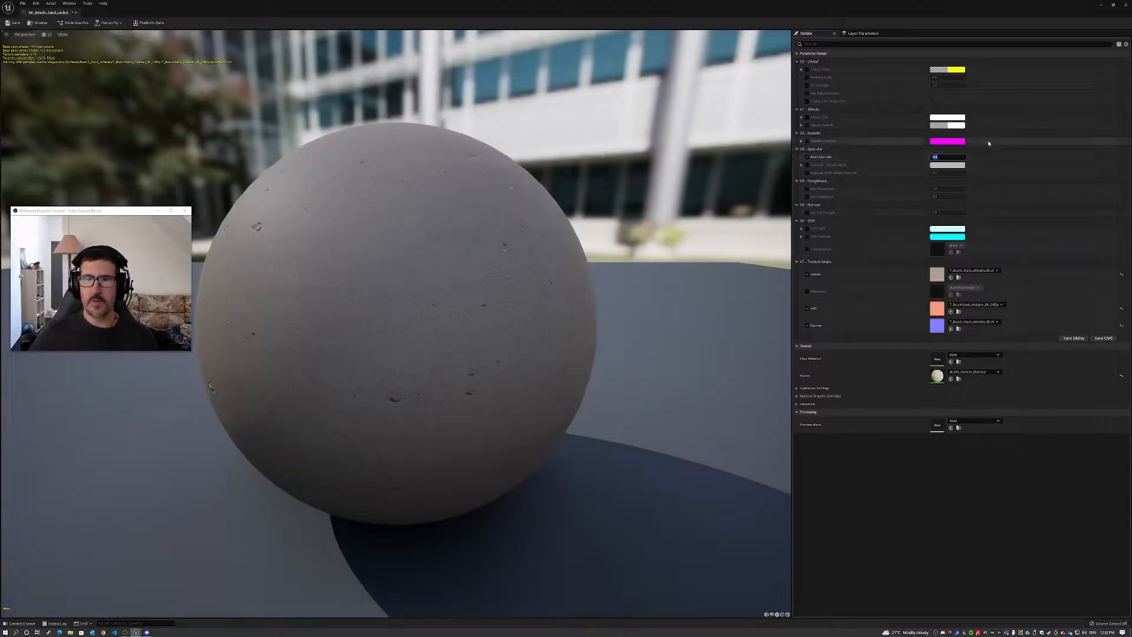
{"action": "type", "text": "0.3"}
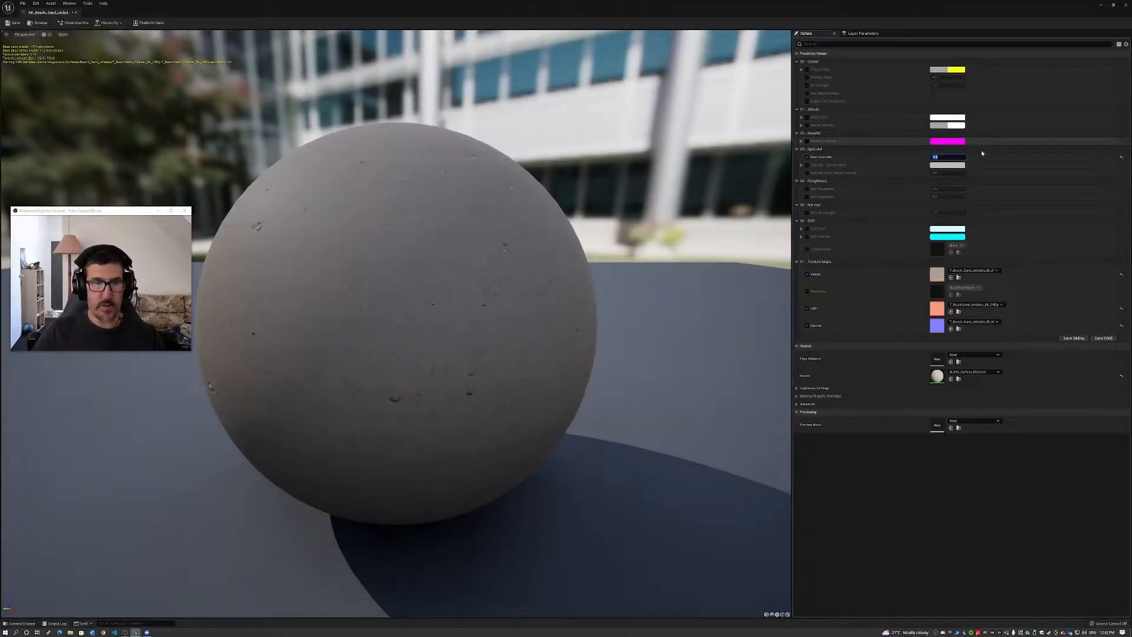
{"action": "key", "text": "Return"}
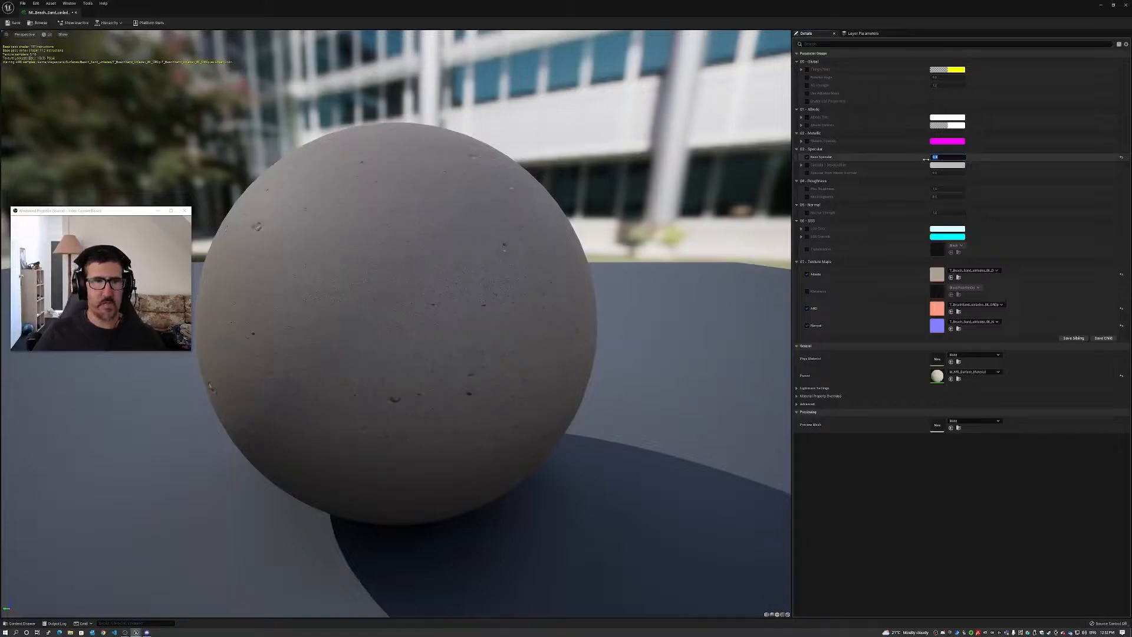
Override the global Tiling/Offset parameter with 0.3 for both Tiling X and Tiling Y
{"action": "left_click", "coordinate": [801, 69]}
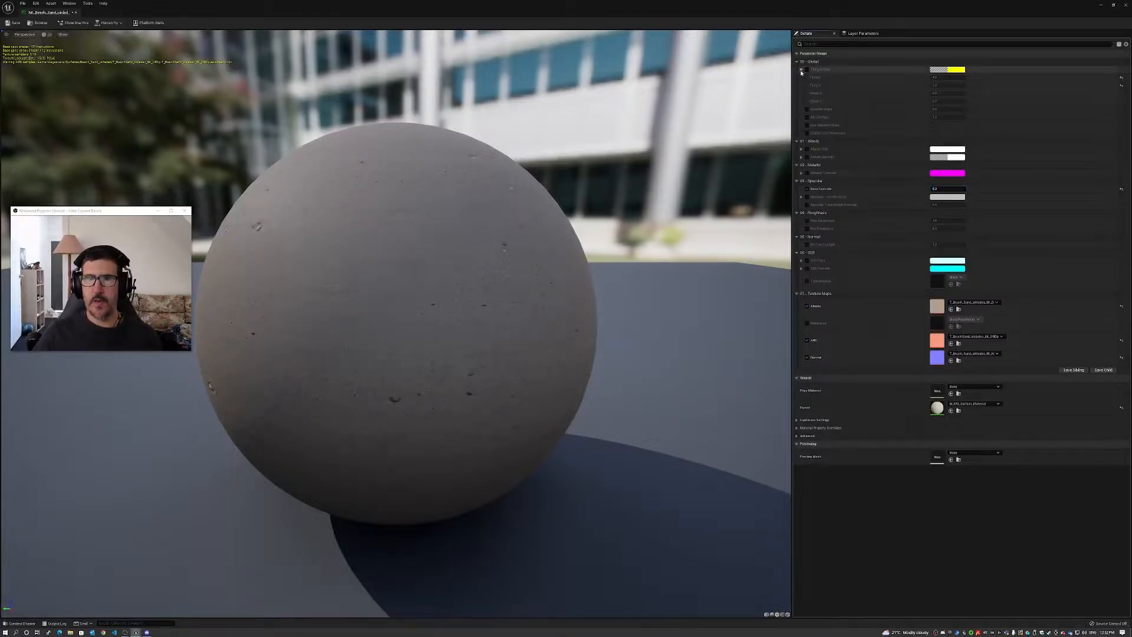
{"action": "left_click", "coordinate": [807, 69]}
{"action": "left_click", "coordinate": [940, 77]}
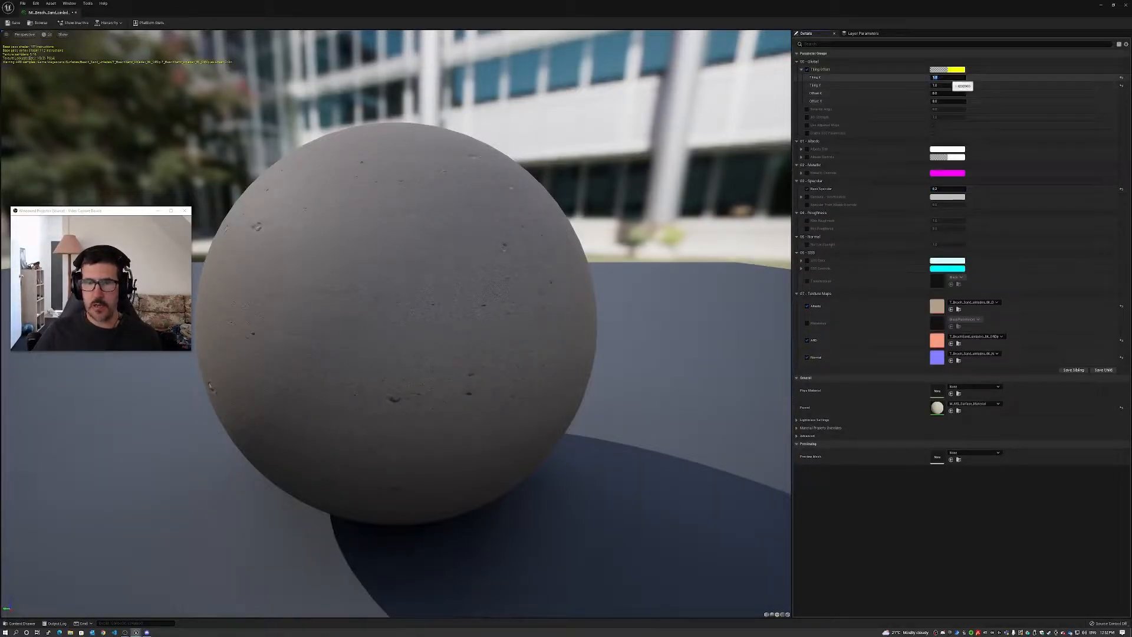
{"action": "type", "text": "0.3"}
{"action": "key", "text": "Tab"}
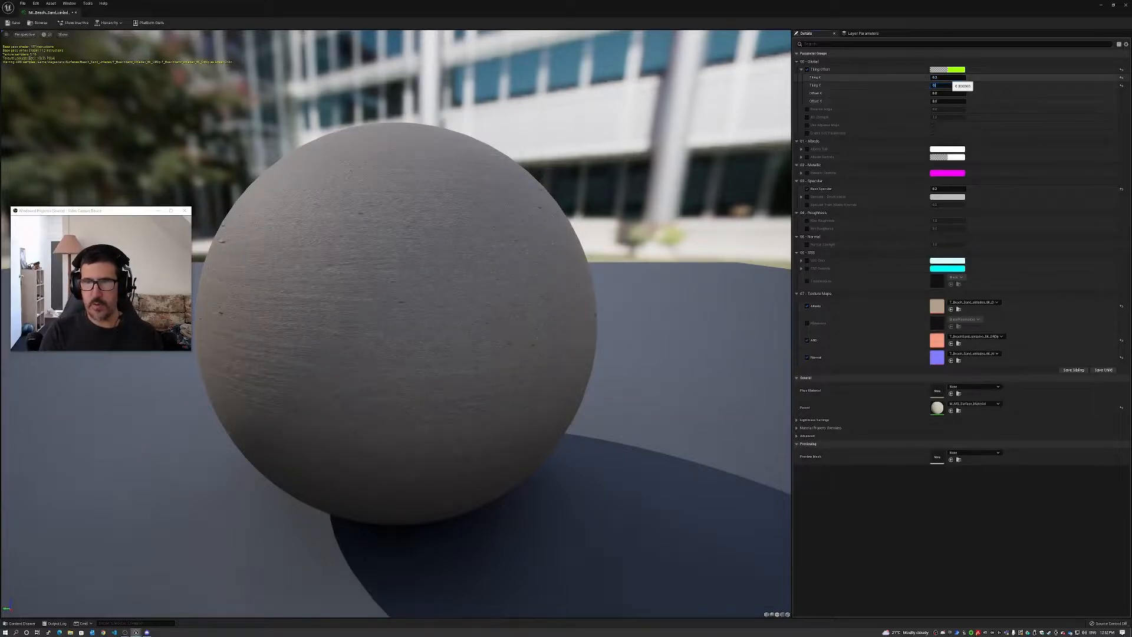
{"action": "key", "text": "Tab"}
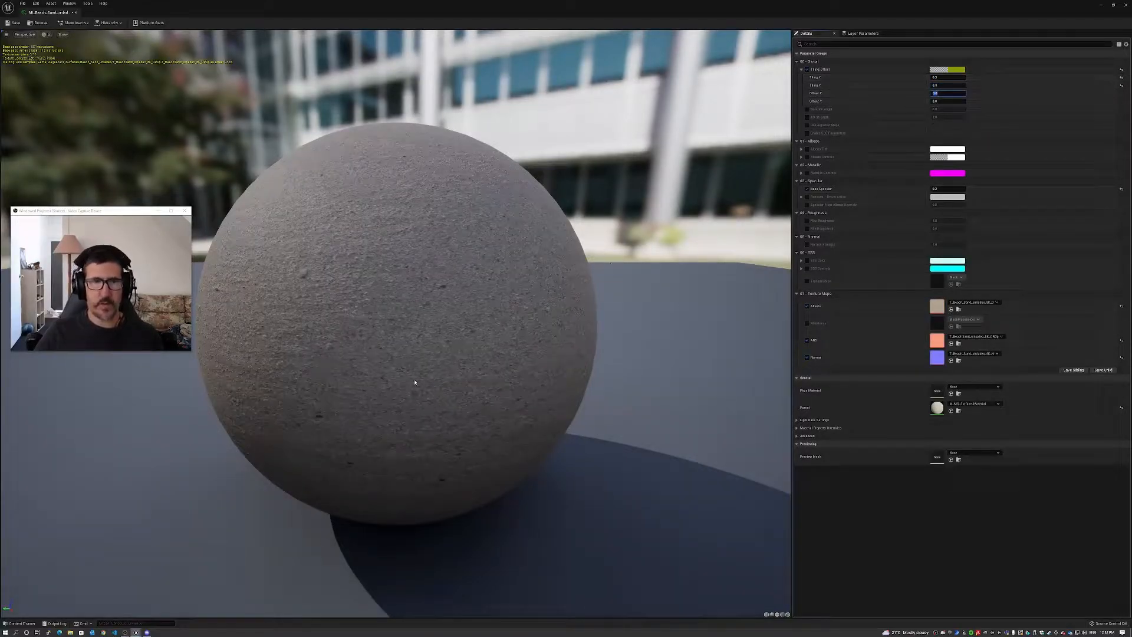
Set Tiling X and Tiling Y to 0.2, then save and close the Beach_Sand material instance
{"action": "left_click", "coordinate": [951, 78]}
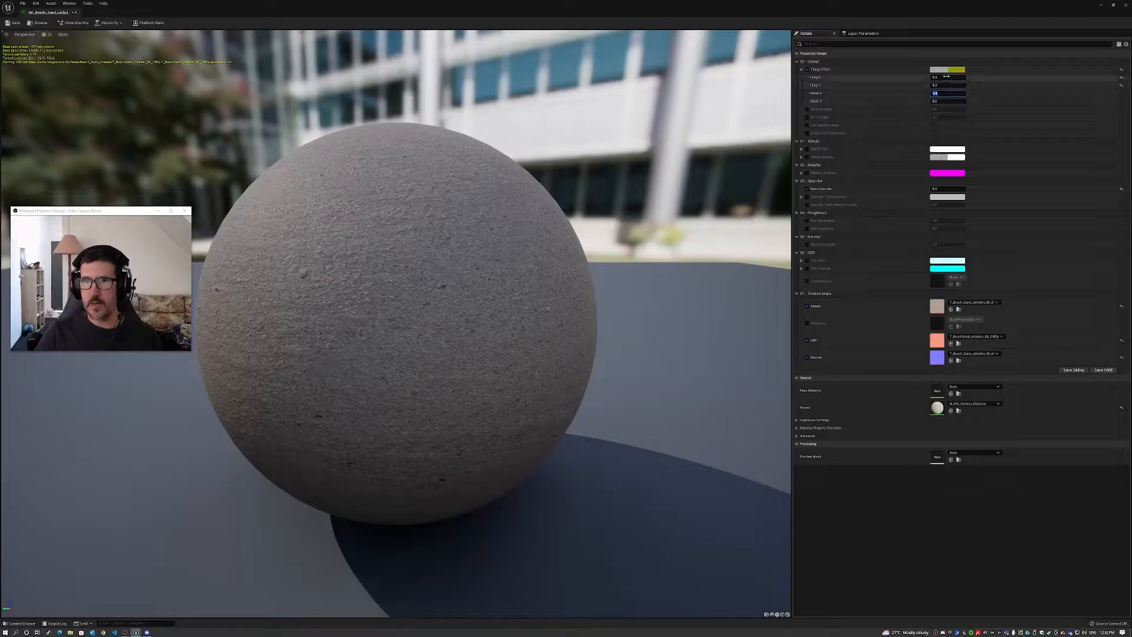
{"action": "left_click", "coordinate": [962, 85]}
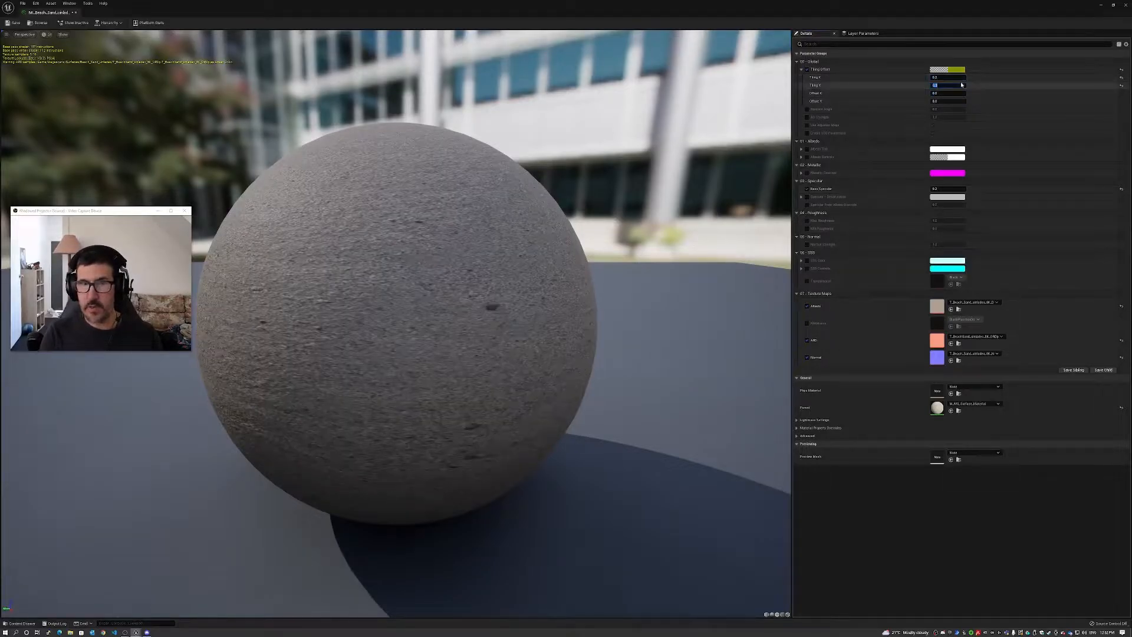
{"action": "type", "text": "0.2"}
{"action": "key", "text": "Return"}
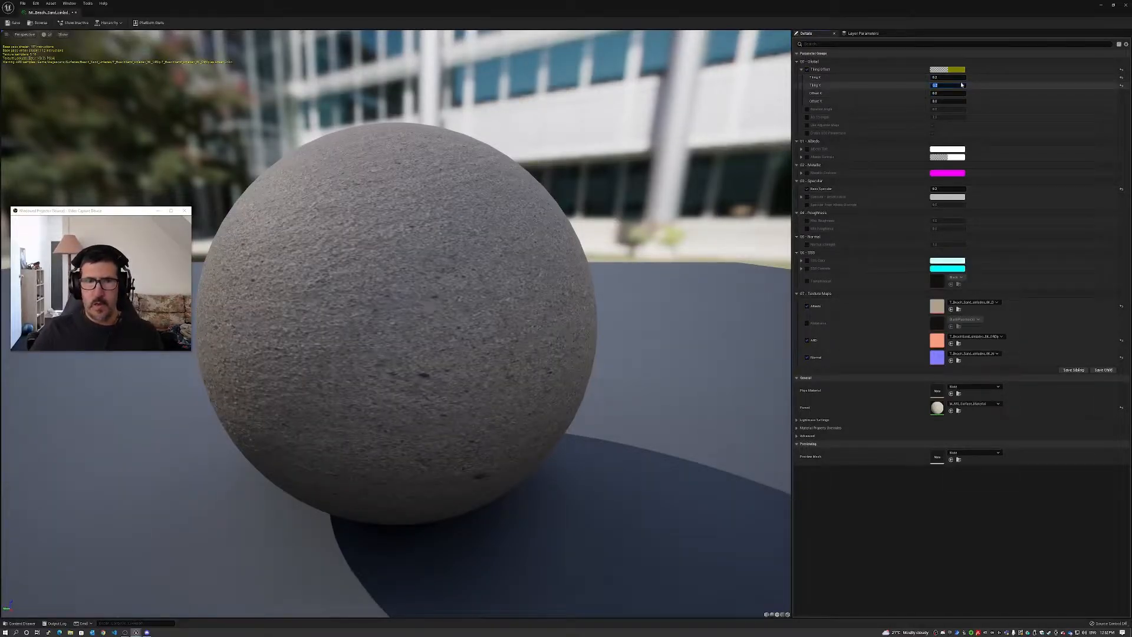
{"action": "key", "text": "ctrl+s"}
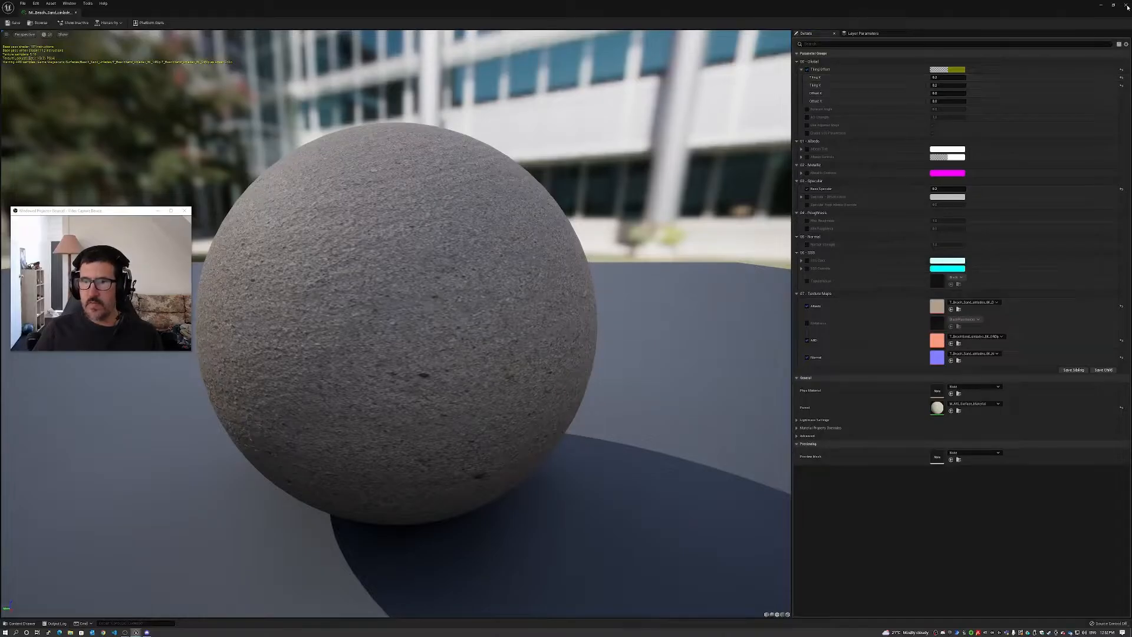
{"action": "left_click", "coordinate": [1127, 5]}
Return to the top-level Content folder, collapse its subfolders and save the level
{"action": "right_click_drag", "start_coordinate": [650, 230], "coordinate": [650, 331]}
{"action": "key", "text": "w"}
{"action": "key", "text": "w"}
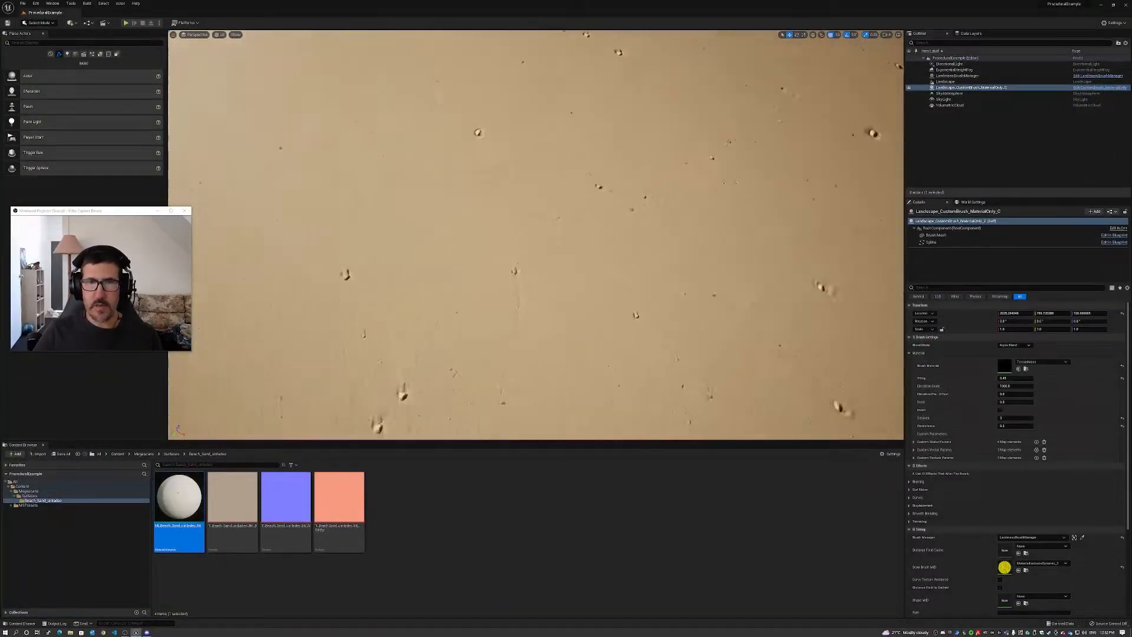
{"action": "key", "text": "w"}
{"action": "right_click_drag", "start_coordinate": [651, 330], "coordinate": [898, 224]}
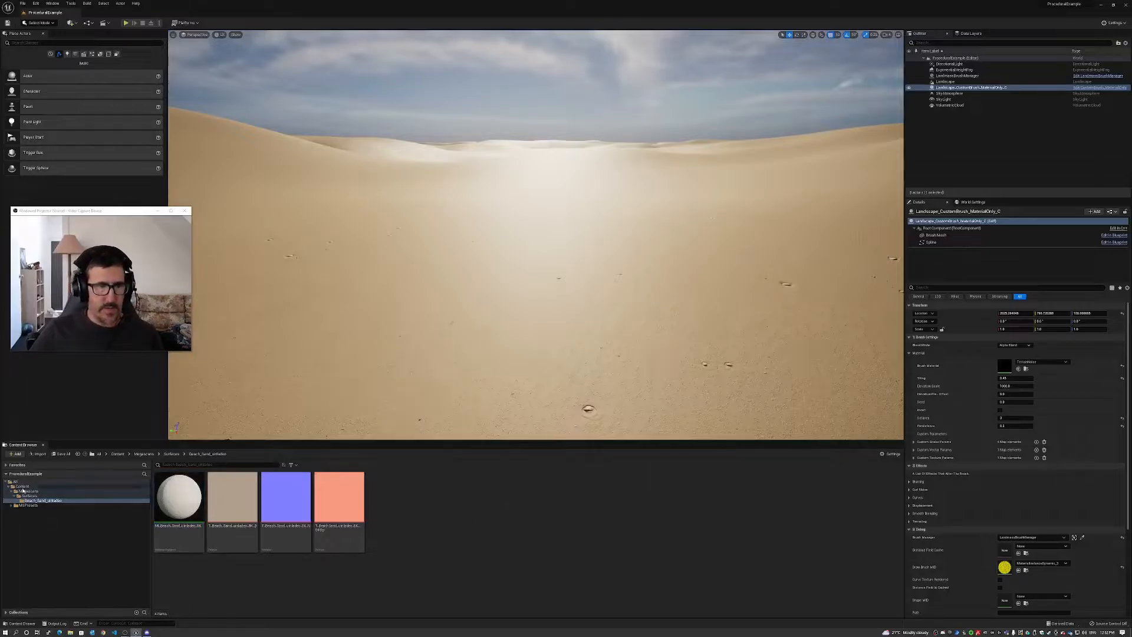
{"action": "left_click", "coordinate": [17, 486]}
{"action": "left_click", "coordinate": [7, 488]}
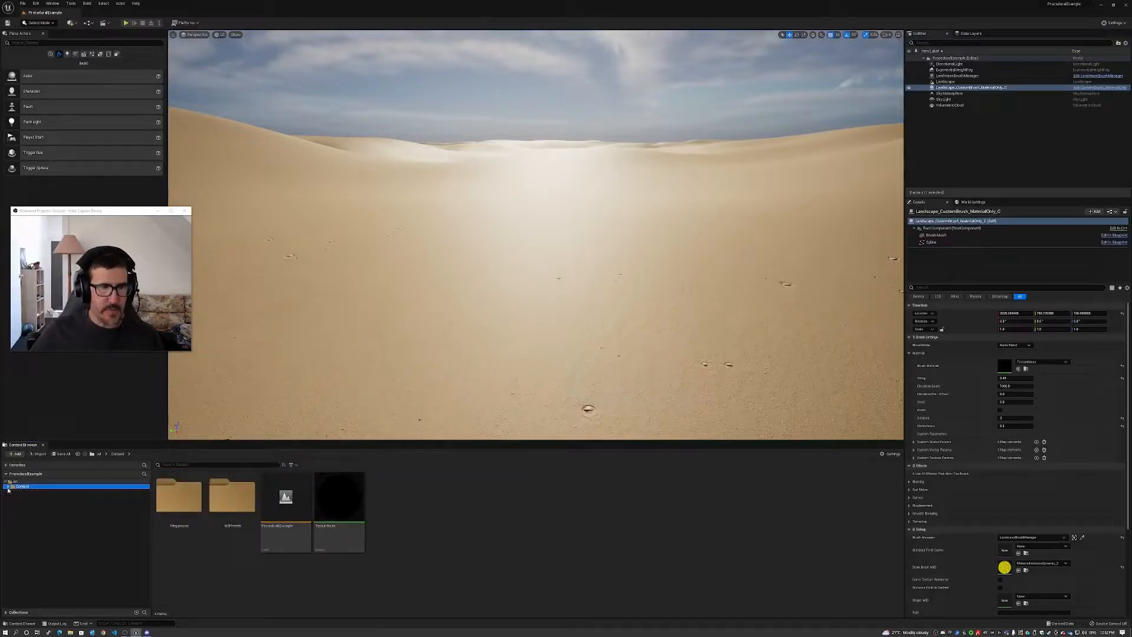
{"action": "left_click", "coordinate": [346, 497]}
{"action": "left_click", "coordinate": [419, 509]}
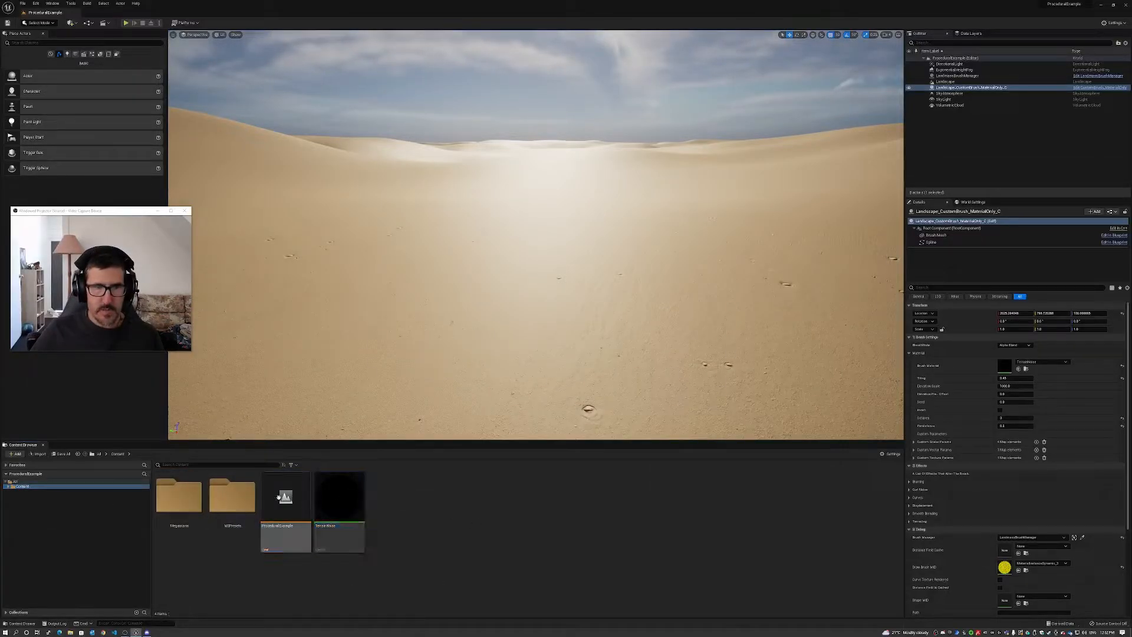
{"action": "key", "text": "ctrl+s"}
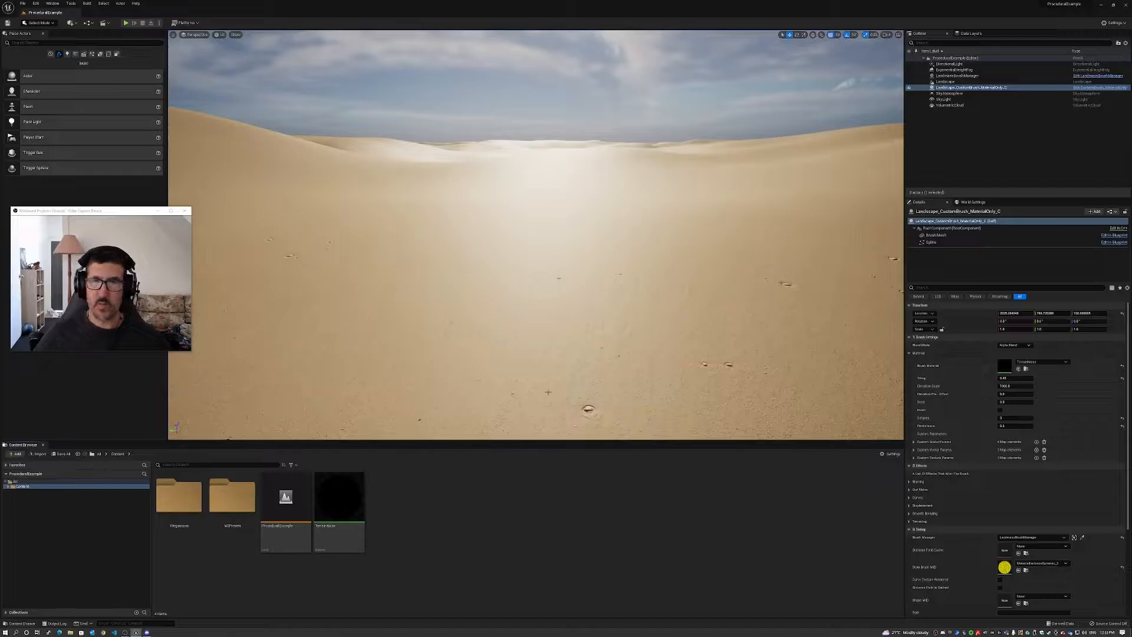
Add the Third Person blueprint feature pack to the project and close the add-content dialog
{"action": "left_click", "coordinate": [16, 455]}
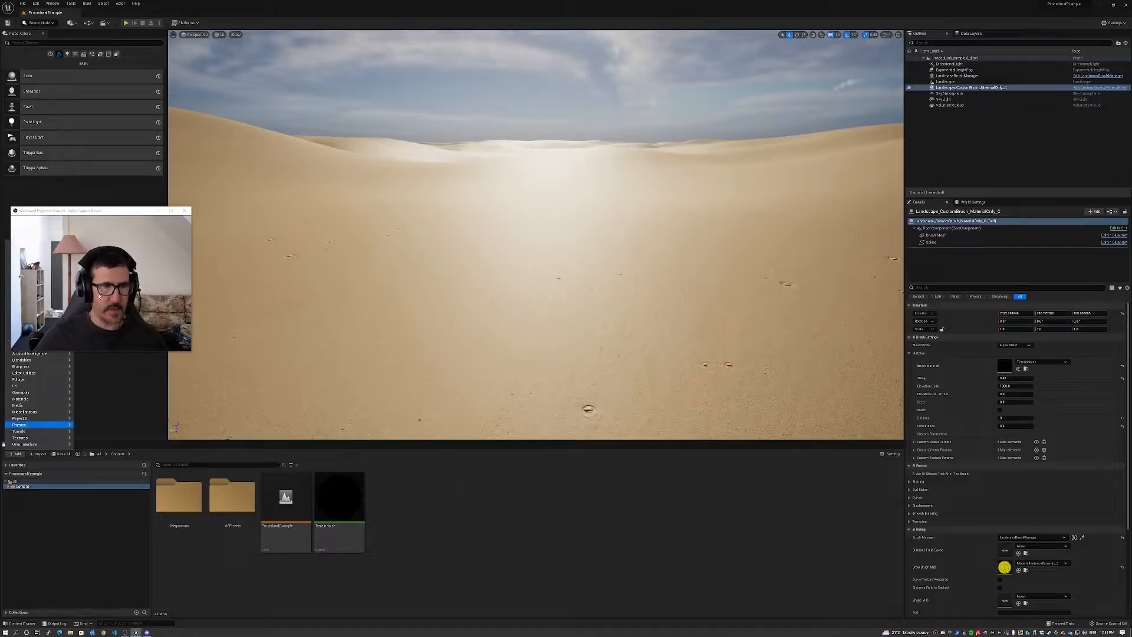
{"action": "left_click_drag", "start_coordinate": [180, 207], "coordinate": [284, 56]}
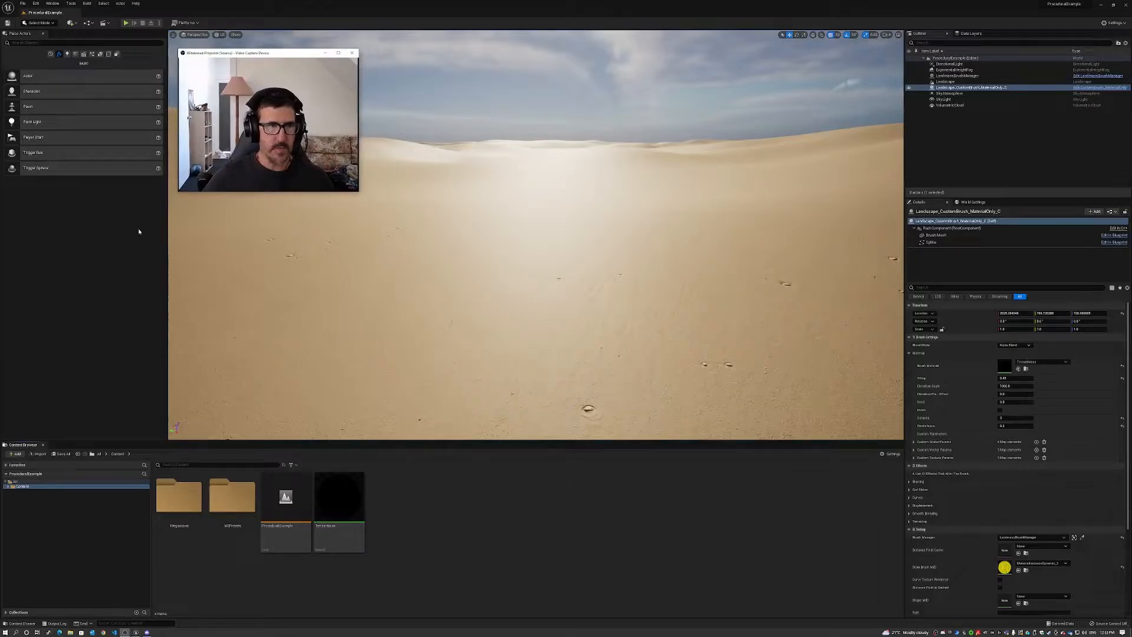
{"action": "left_click", "coordinate": [15, 453]}
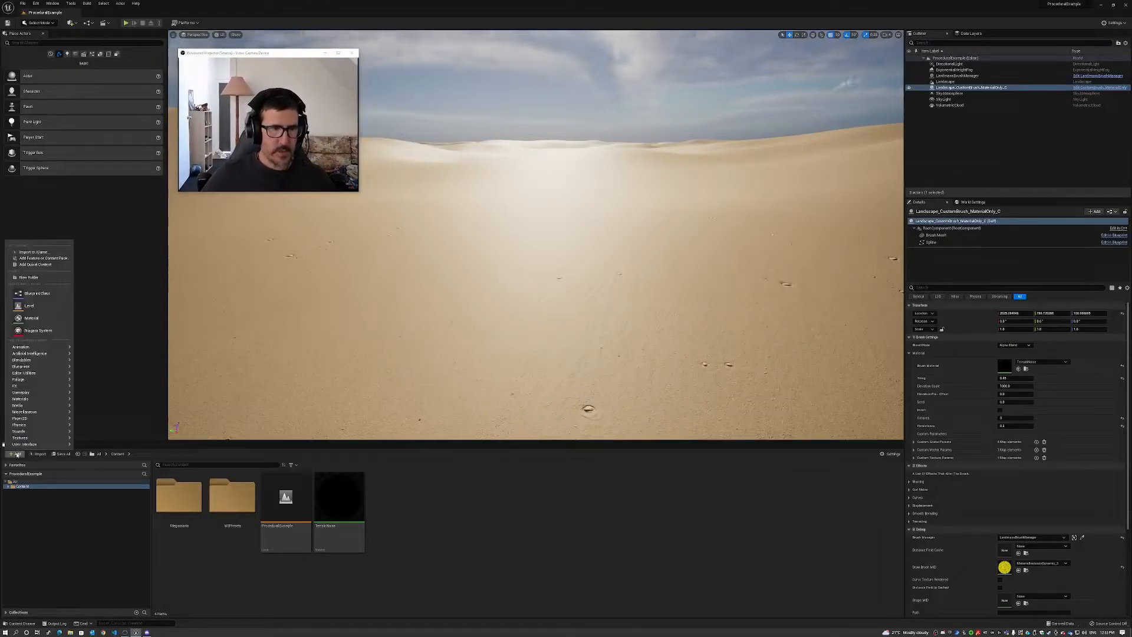
{"action": "left_click", "coordinate": [40, 258]}
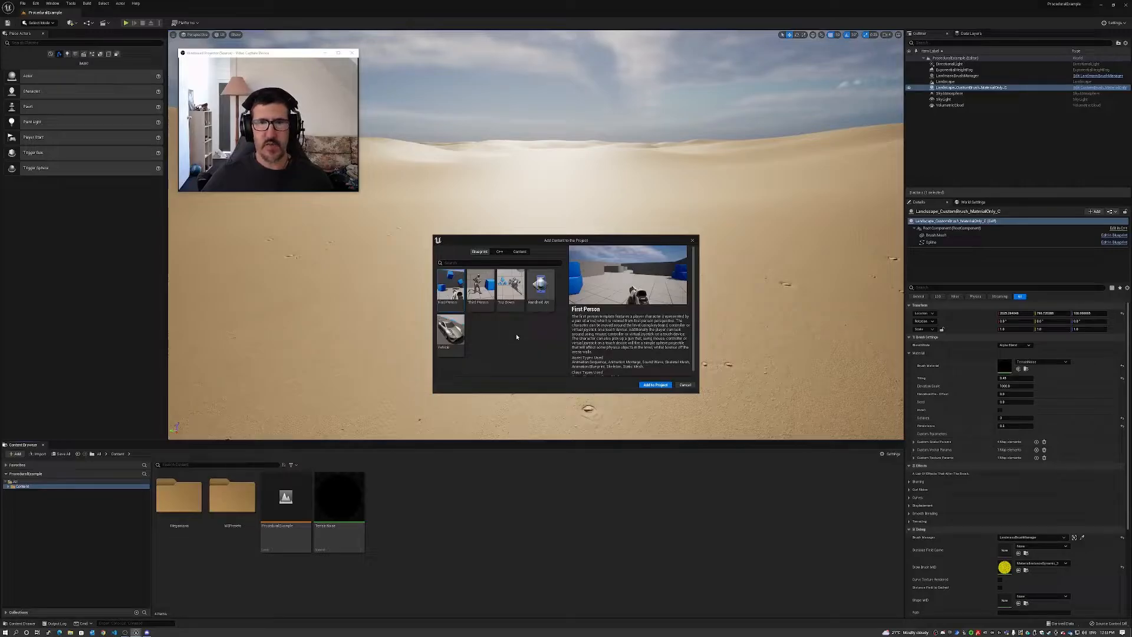
{"action": "left_click_drag", "start_coordinate": [570, 241], "coordinate": [547, 250]}
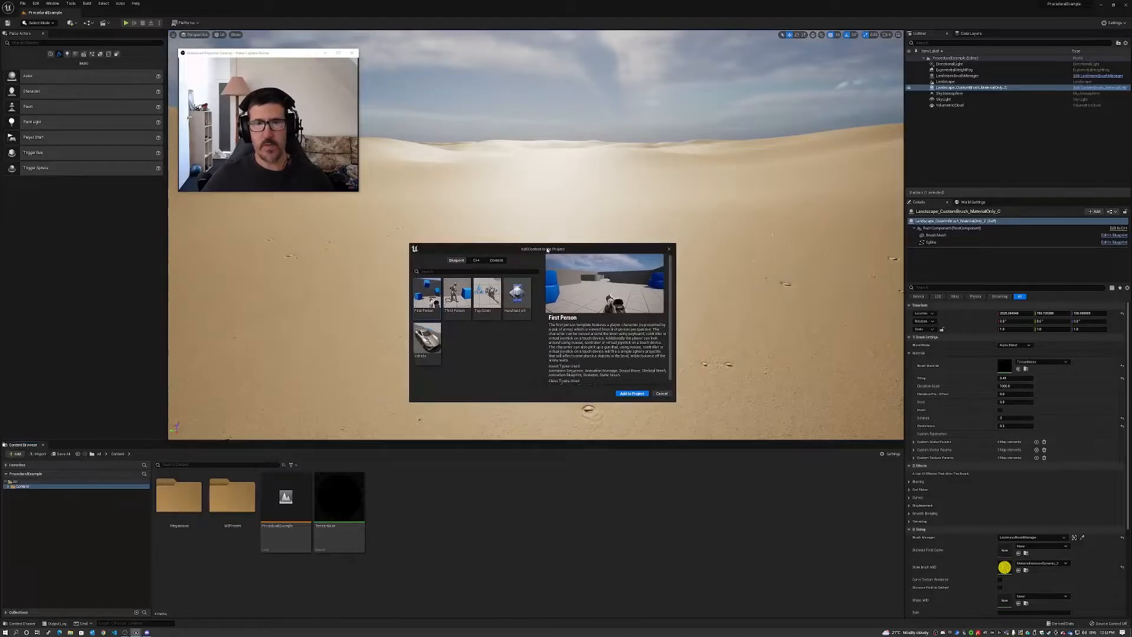
{"action": "left_click", "coordinate": [461, 299]}
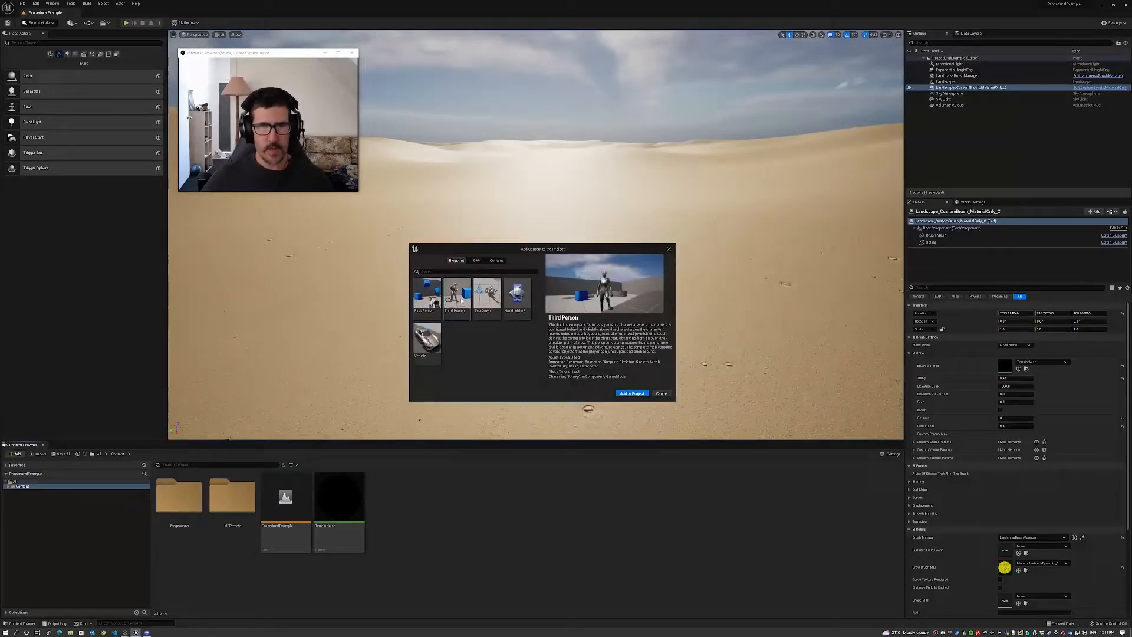
{"action": "left_click", "coordinate": [633, 394]}
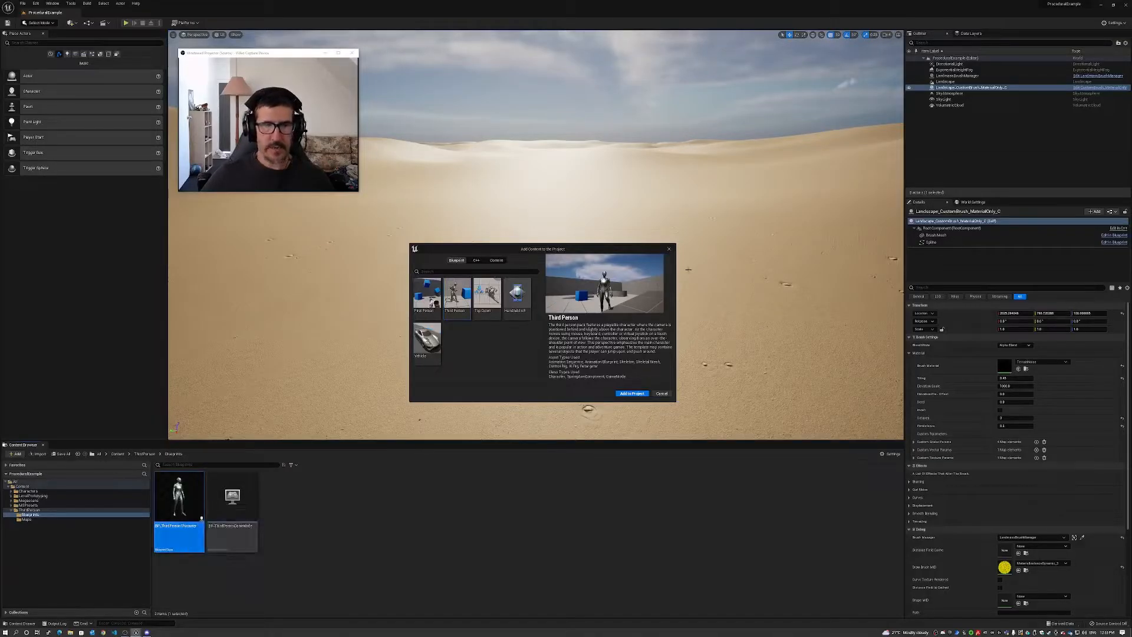
{"action": "left_click", "coordinate": [670, 250]}
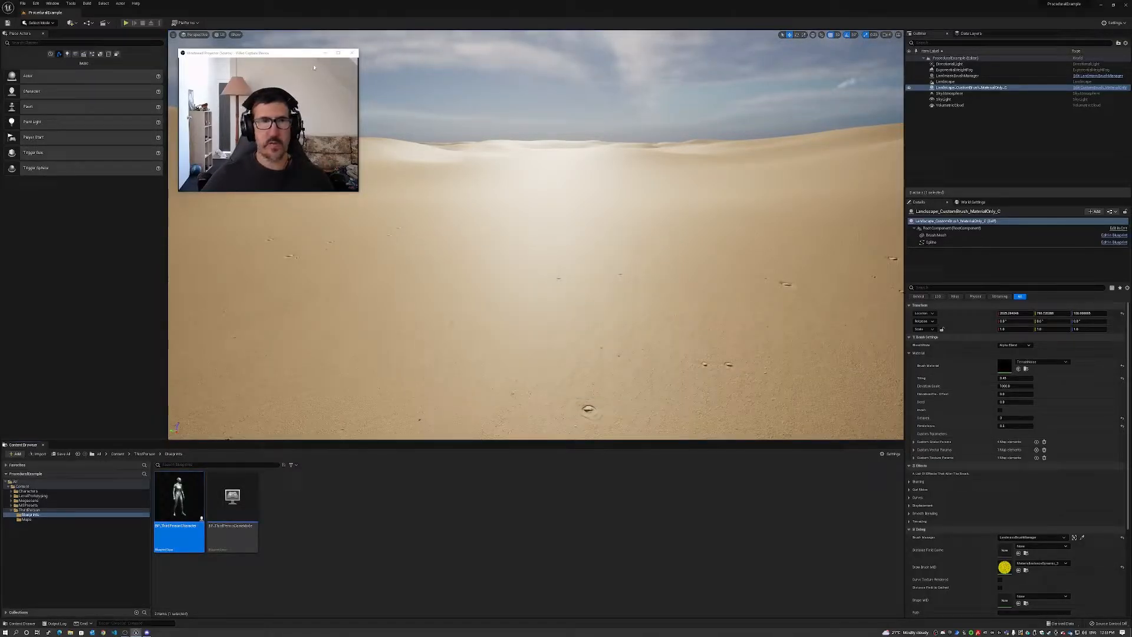
Try placing BP_ThirdPersonCharacter on the sand in the level, delete it and save the level
{"action": "key", "text": "Escape"}
{"action": "left_click_drag", "start_coordinate": [301, 53], "coordinate": [130, 238]}
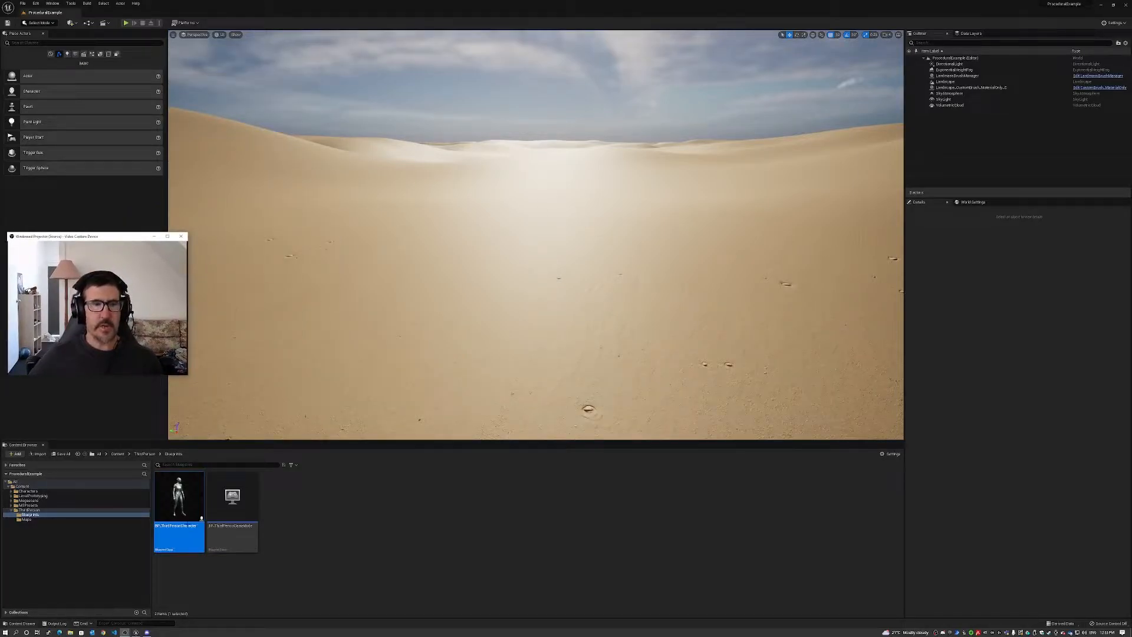
{"action": "left_click_drag", "start_coordinate": [201, 518], "coordinate": [498, 286]}
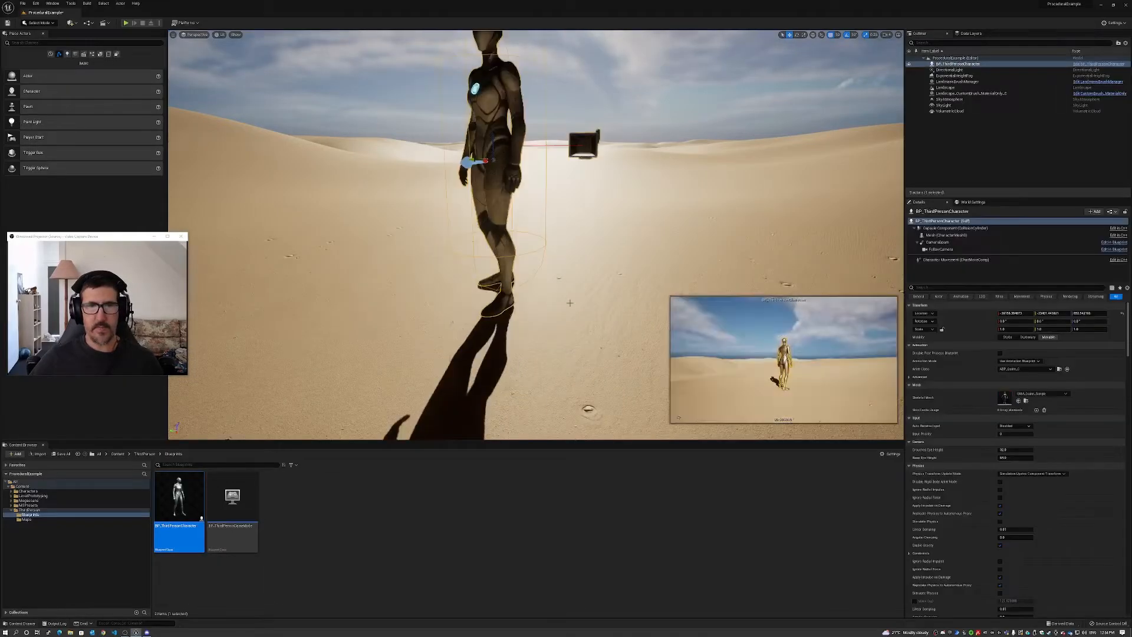
{"action": "key", "text": "Delete"}
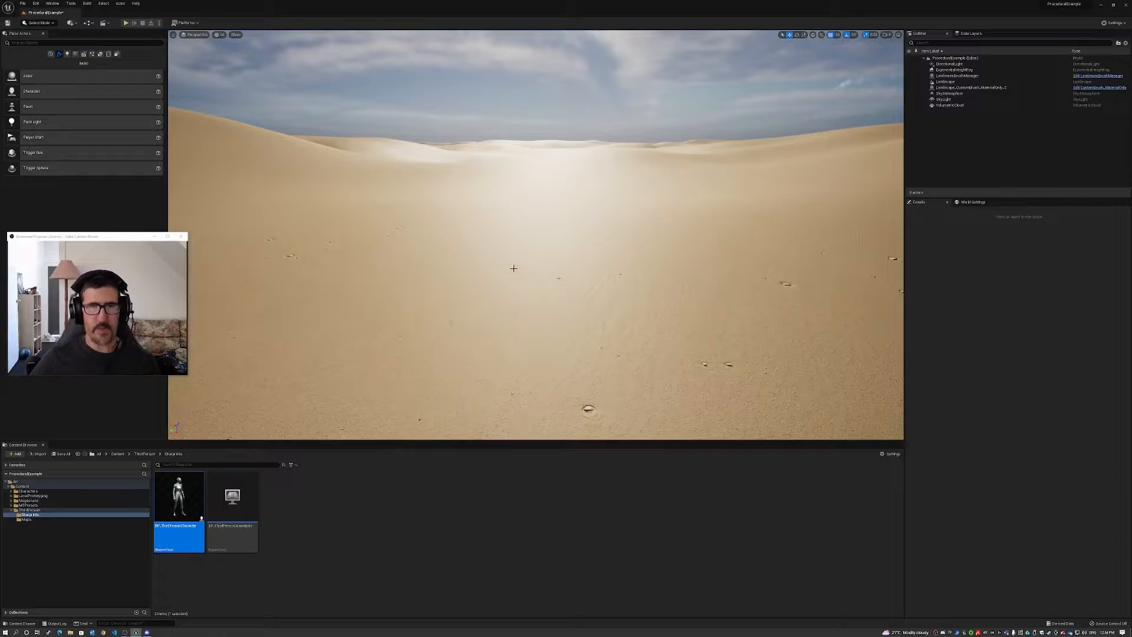
{"action": "key", "text": "ctrl+s"}
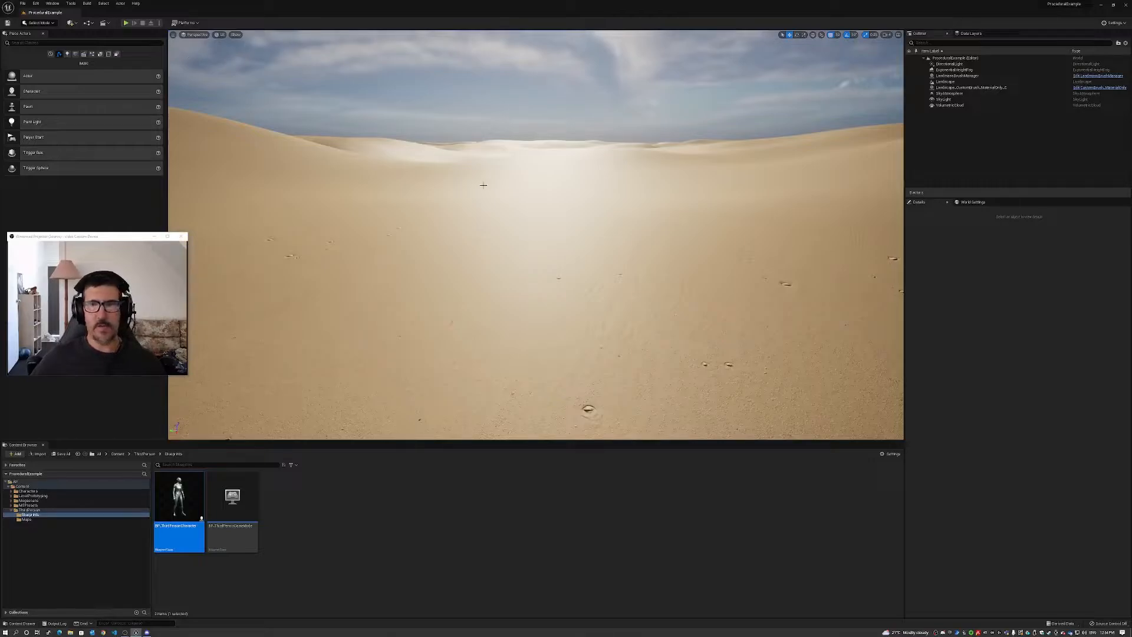
Play the level in the editor, fly over the dunes to inspect the landscape, and stop the play session
{"action": "left_click", "coordinate": [126, 23]}
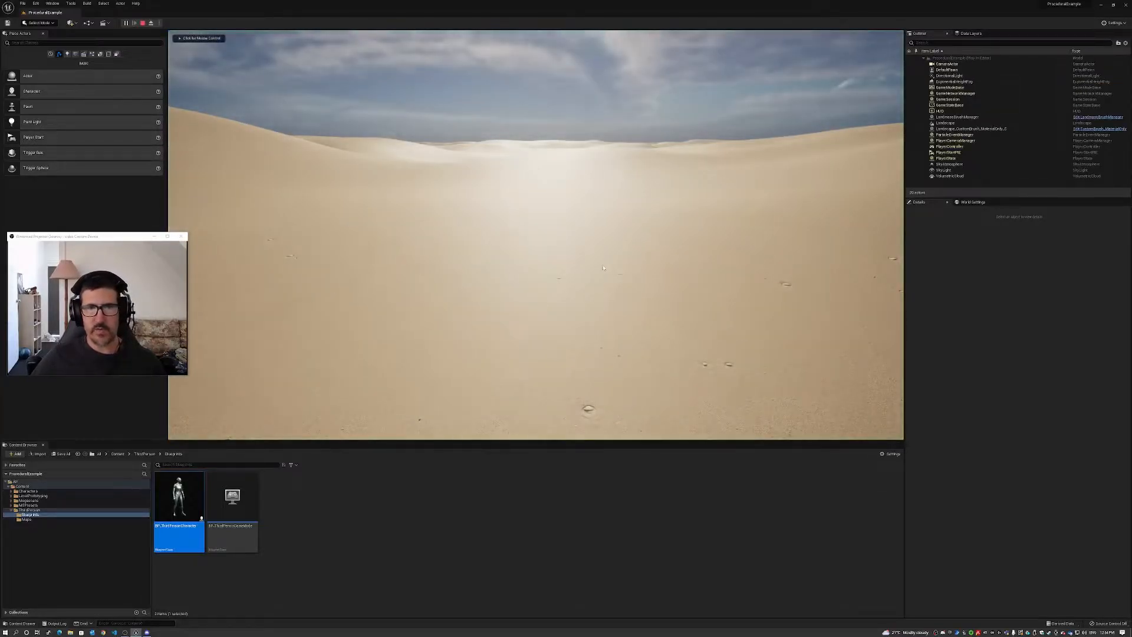
{"action": "left_click", "coordinate": [603, 269]}
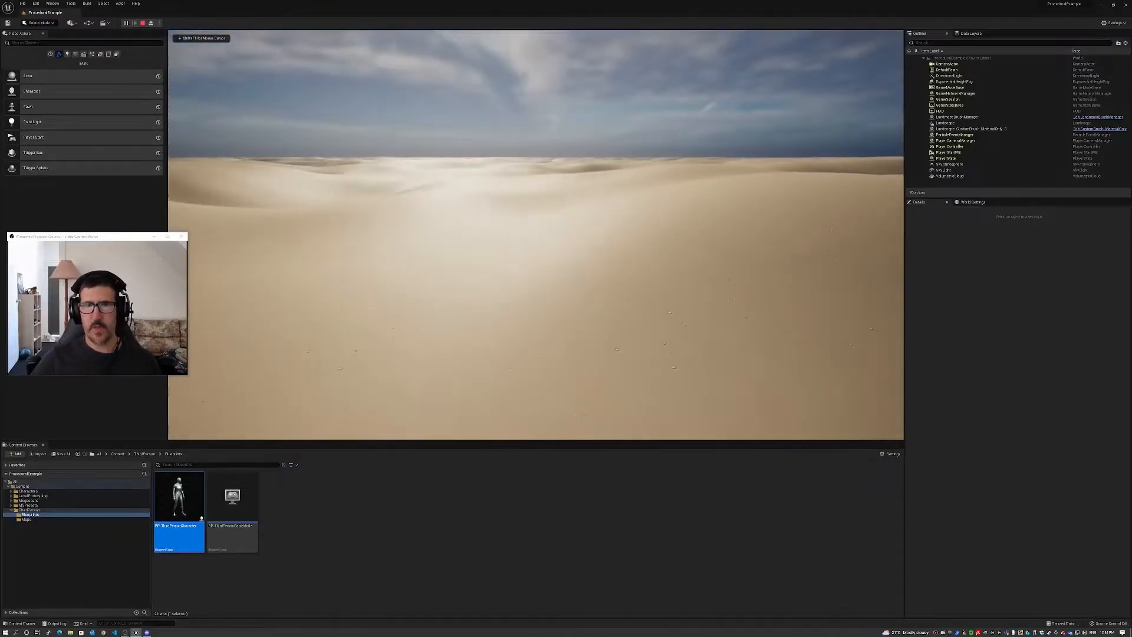
{"action": "key", "text": "w"}
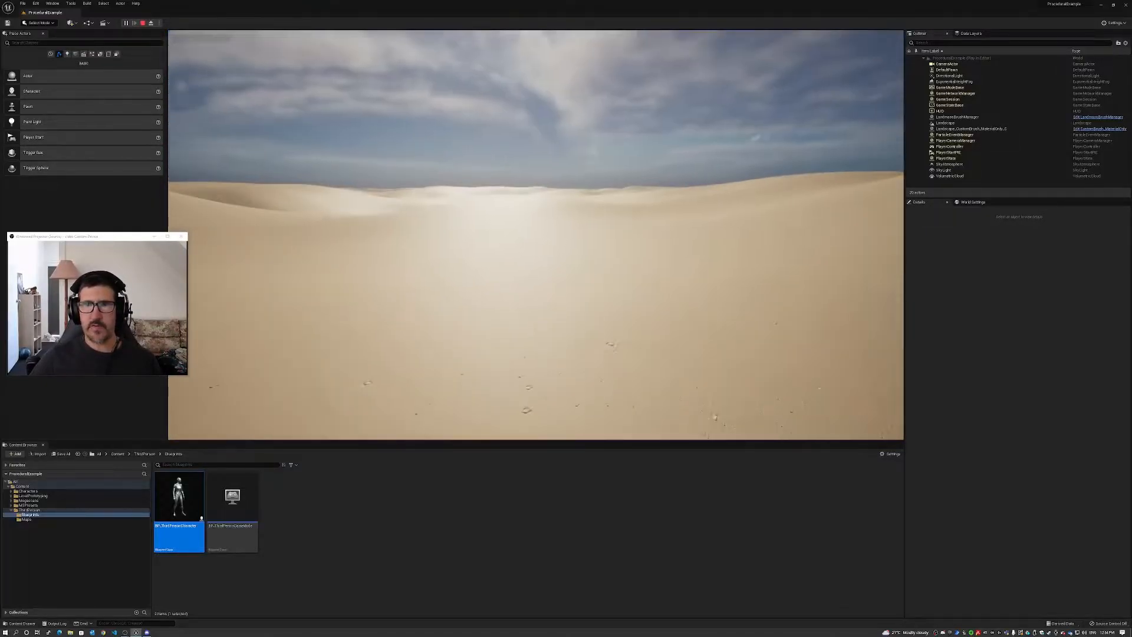
{"action": "key", "text": "w"}
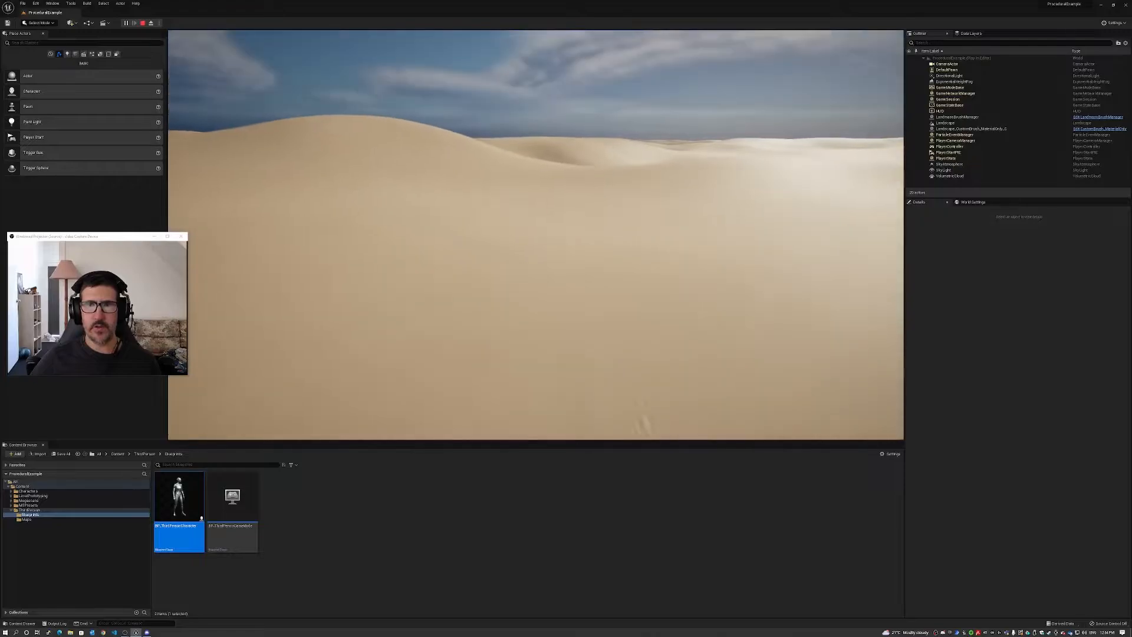
{"action": "key", "text": "w"}
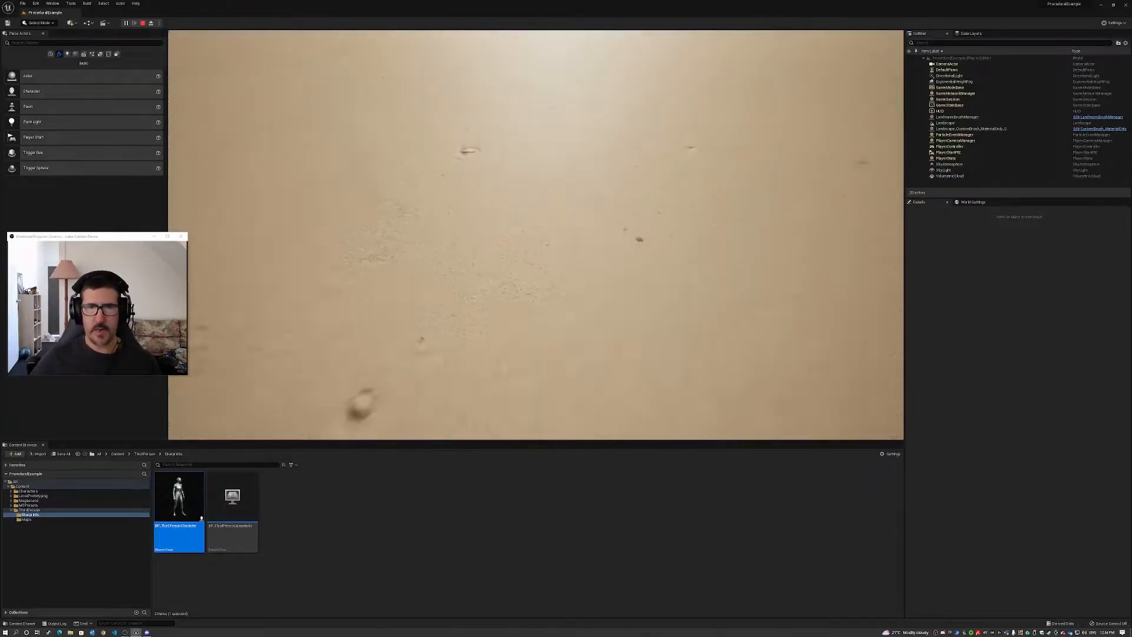
{"action": "key", "text": "w"}
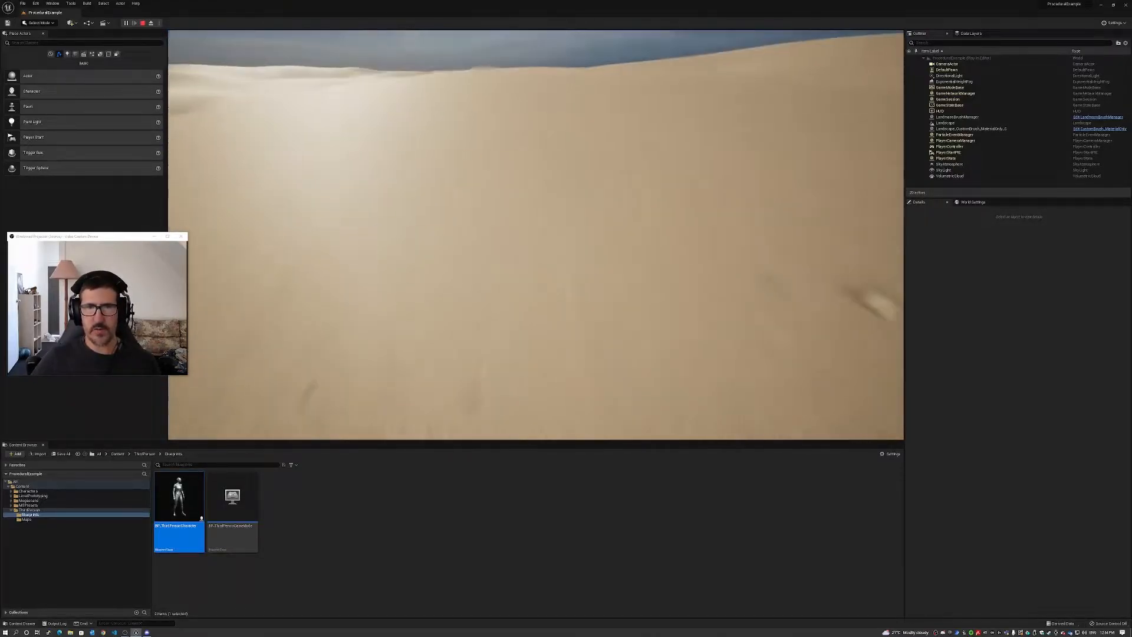
{"action": "key", "text": "w"}
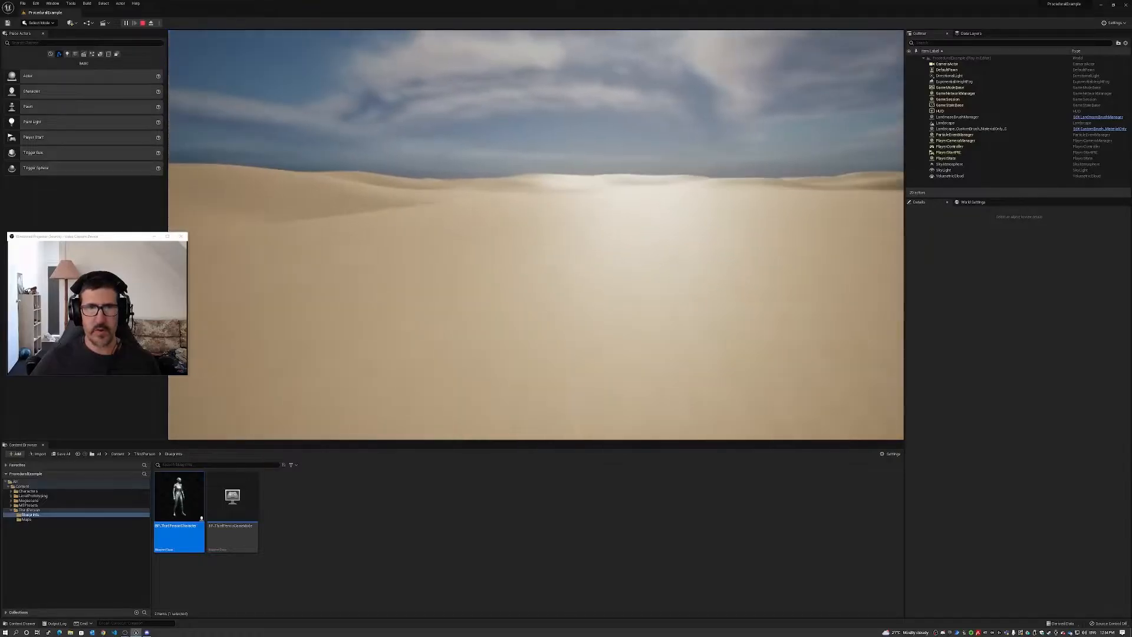
{"action": "key", "text": "w"}
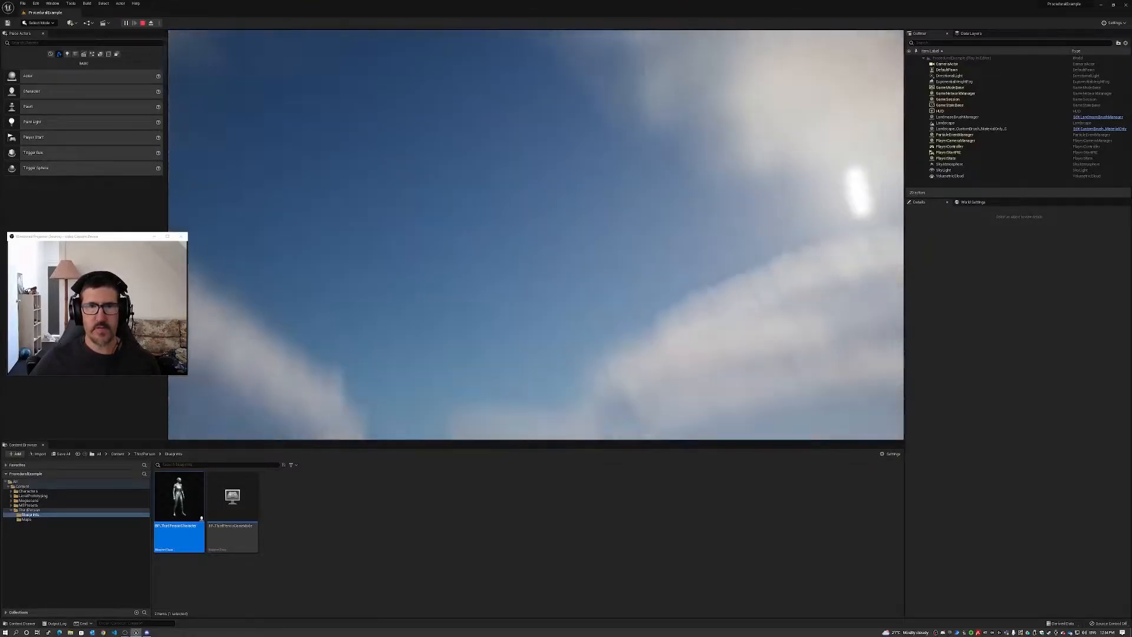
{"action": "key", "text": "w"}
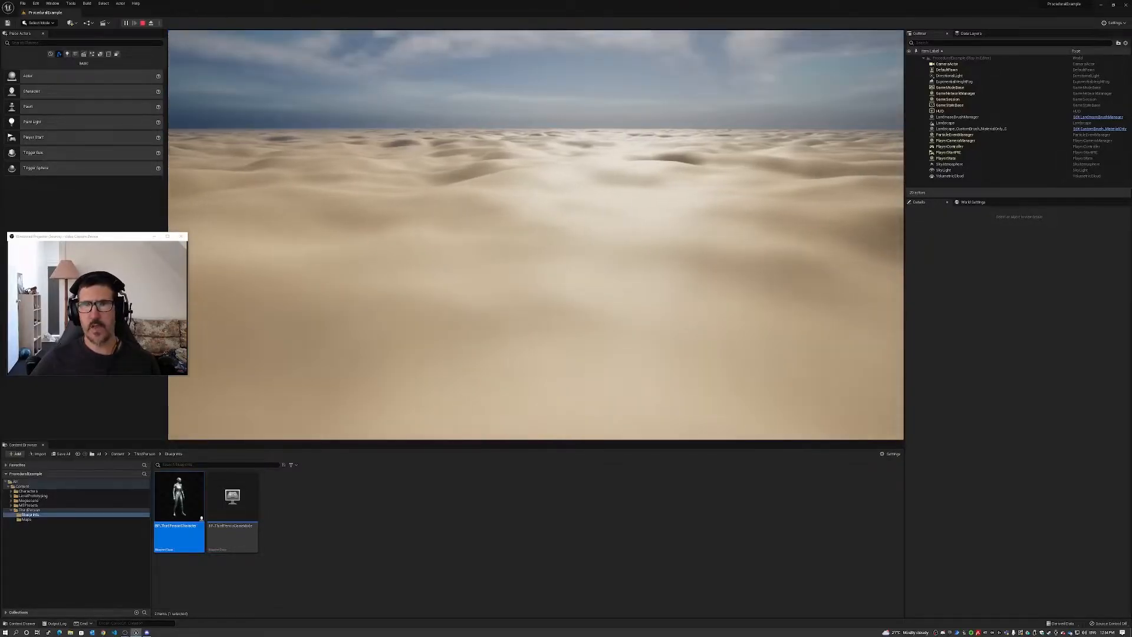
{"action": "key", "text": "w"}
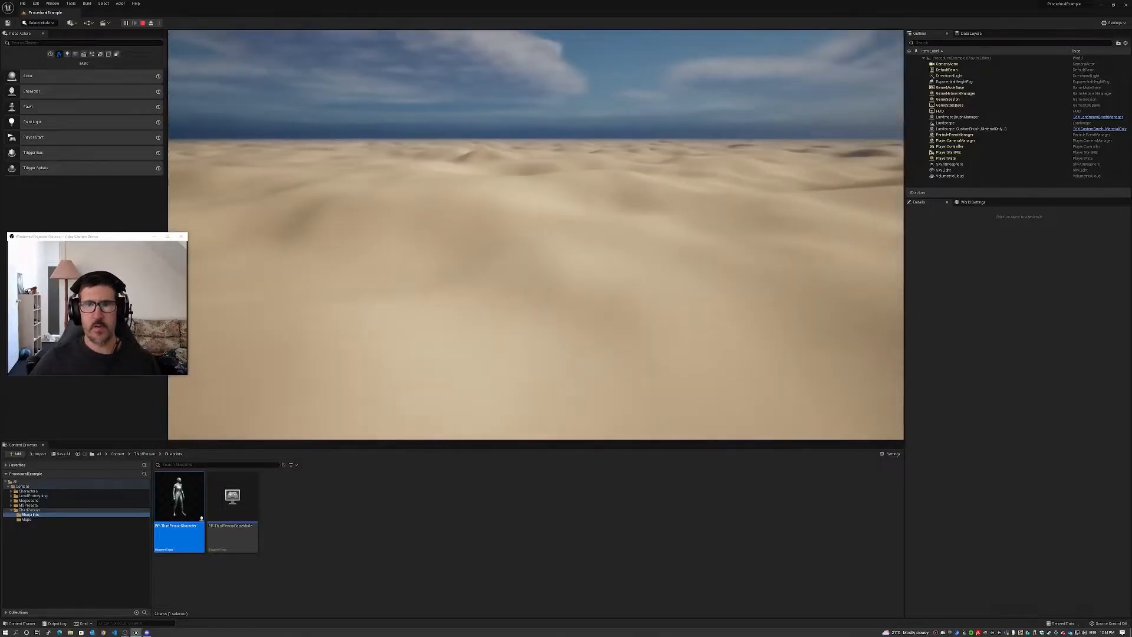
{"action": "key", "text": "w"}
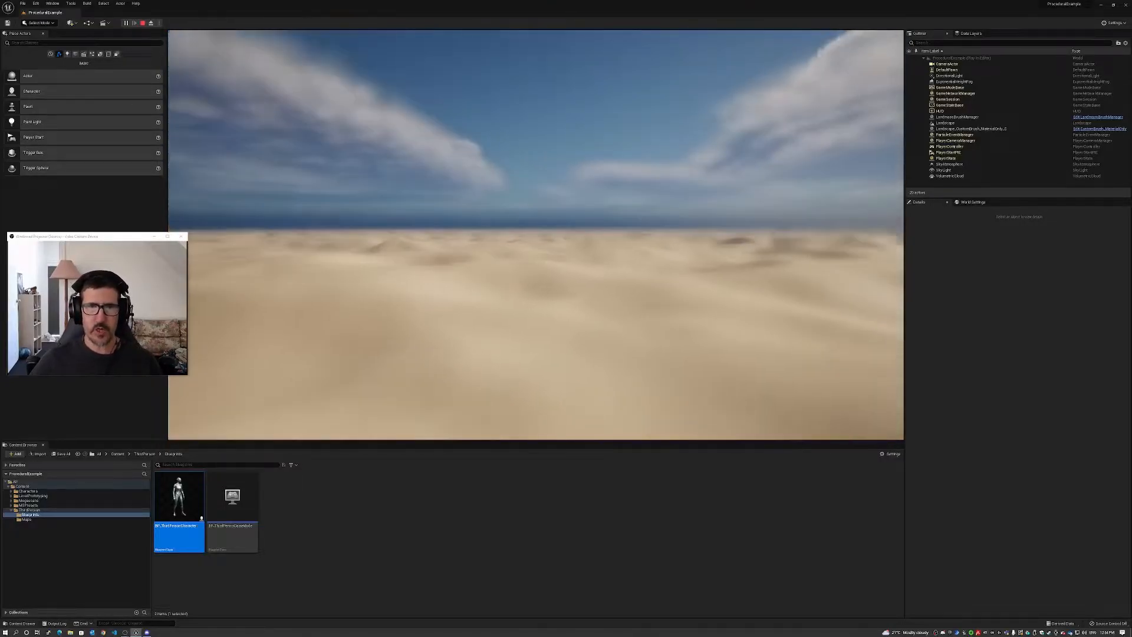
{"action": "key", "text": "Escape"}
In the project settings, find the Game Mode options, set Default GameMode to BP_ThirdPersonGameMode and close the settings
{"action": "left_click", "coordinate": [36, 3]}
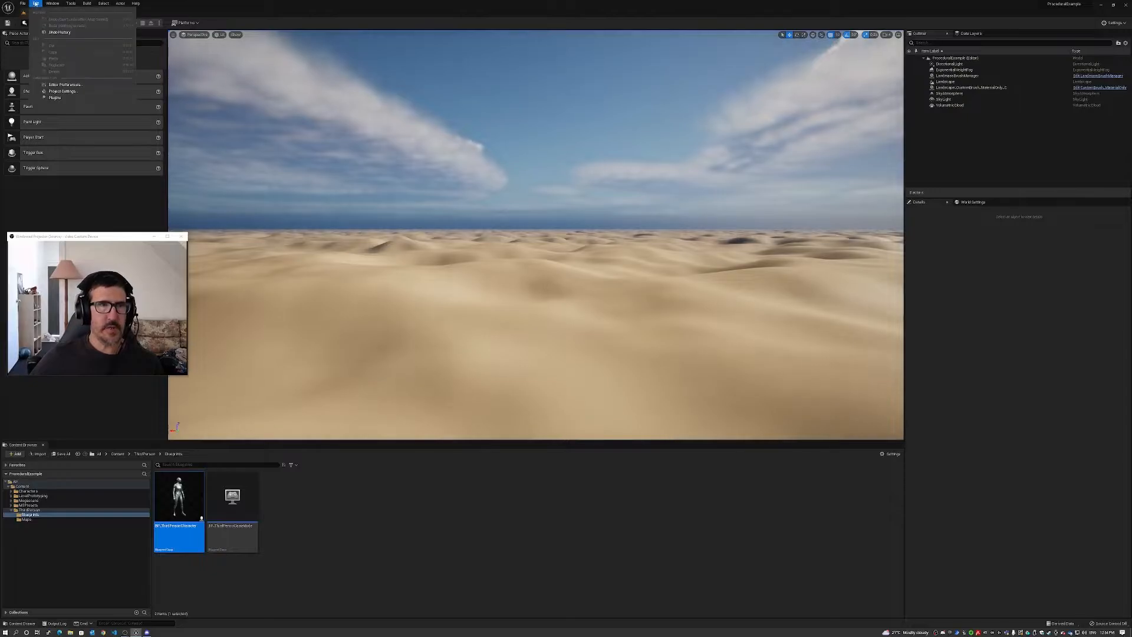
{"action": "left_click", "coordinate": [62, 92]}
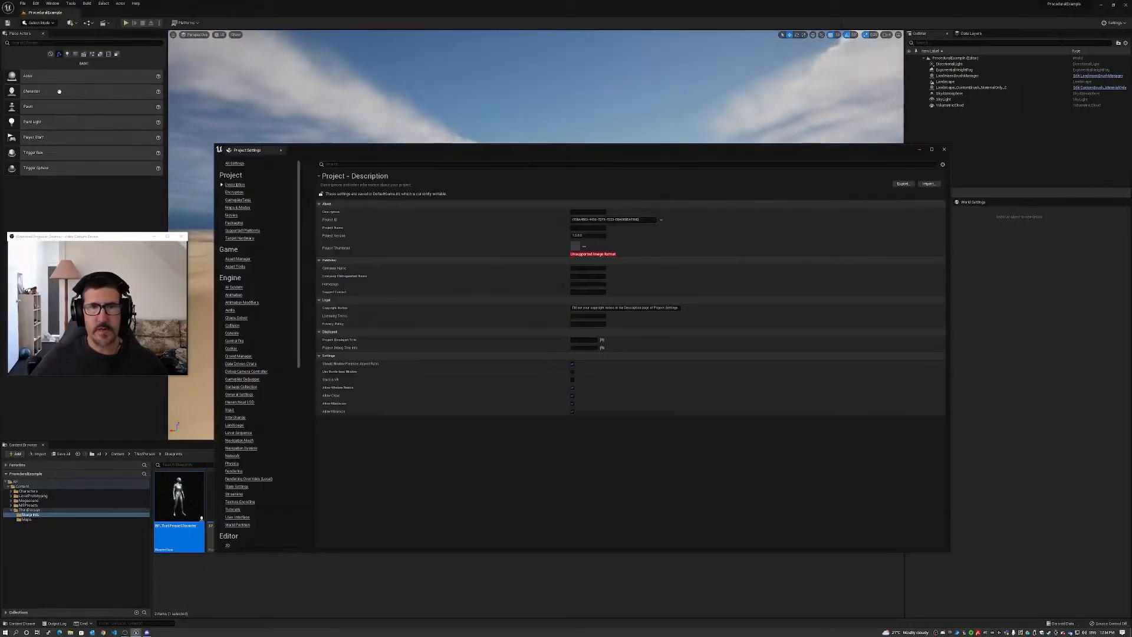
{"action": "left_click", "coordinate": [442, 165]}
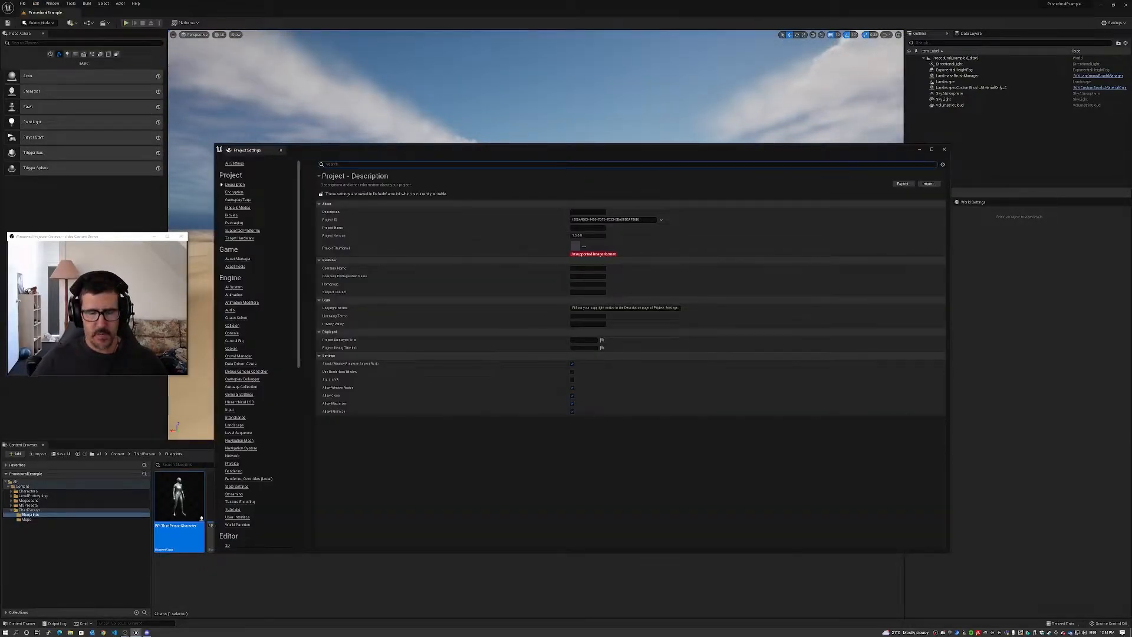
{"action": "type", "text": "Game"}
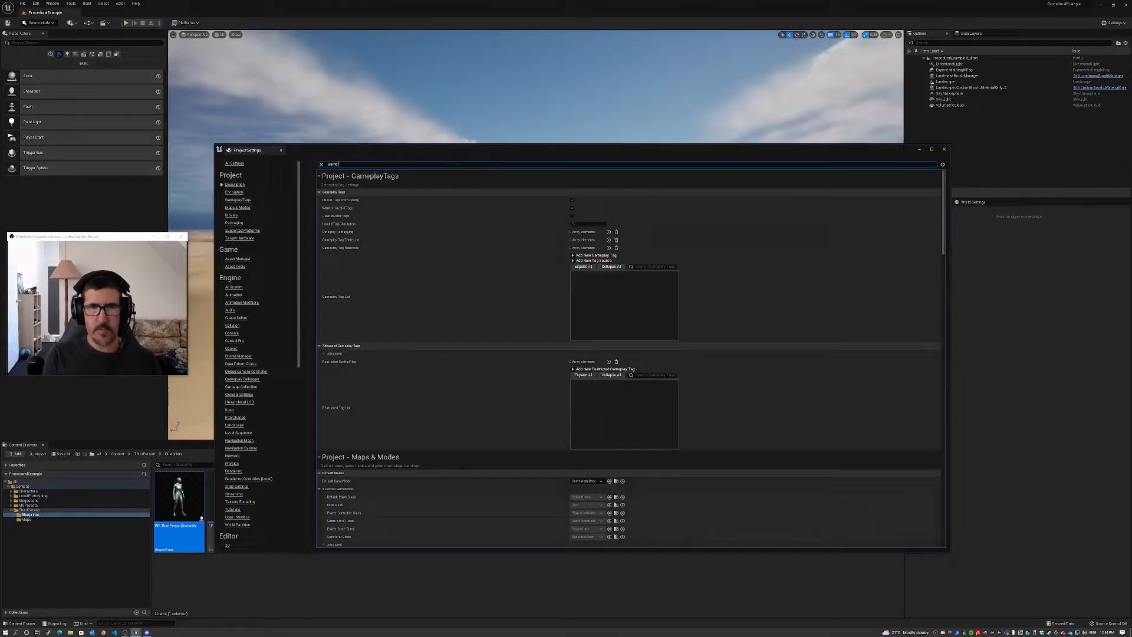
{"action": "type", "text": " Mode"}
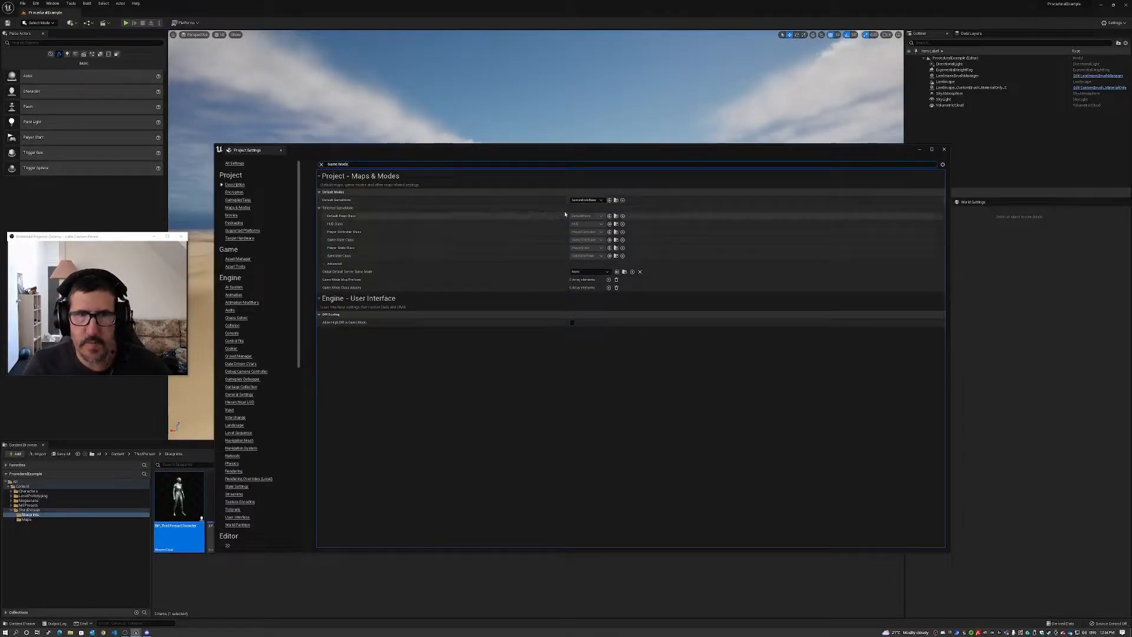
{"action": "left_click", "coordinate": [595, 201]}
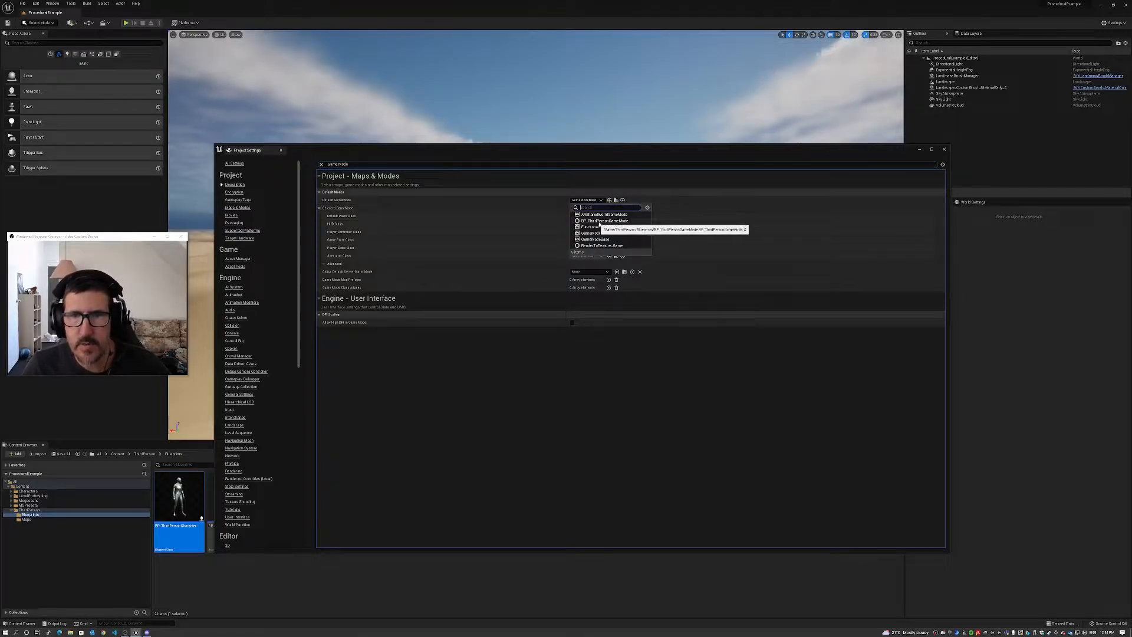
{"action": "left_click", "coordinate": [610, 222]}
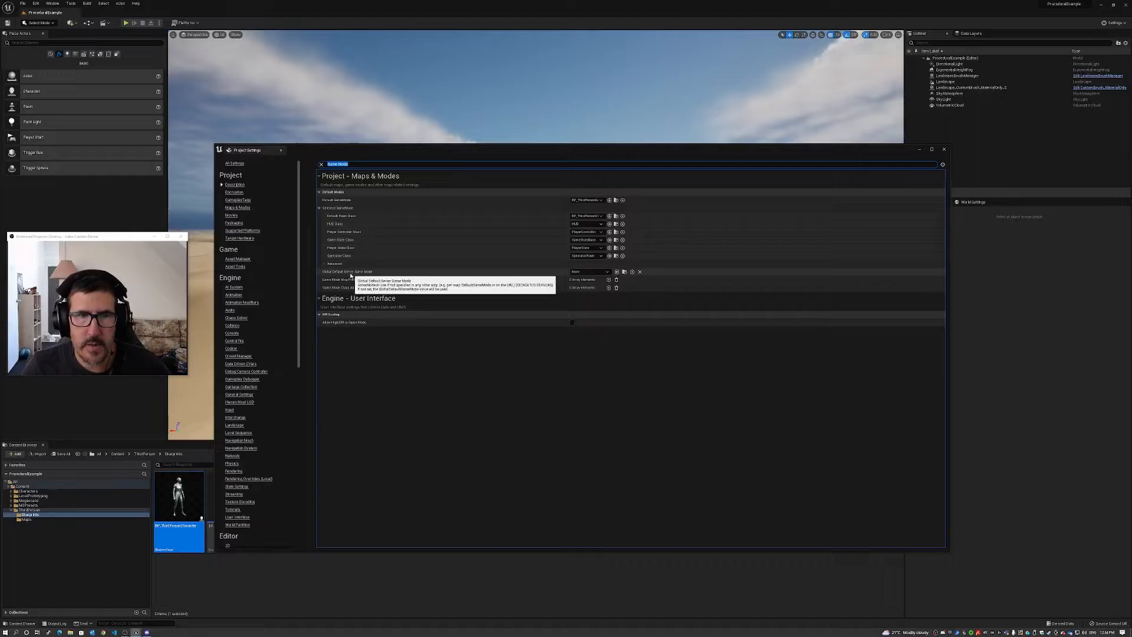
{"action": "left_click", "coordinate": [522, 384]}
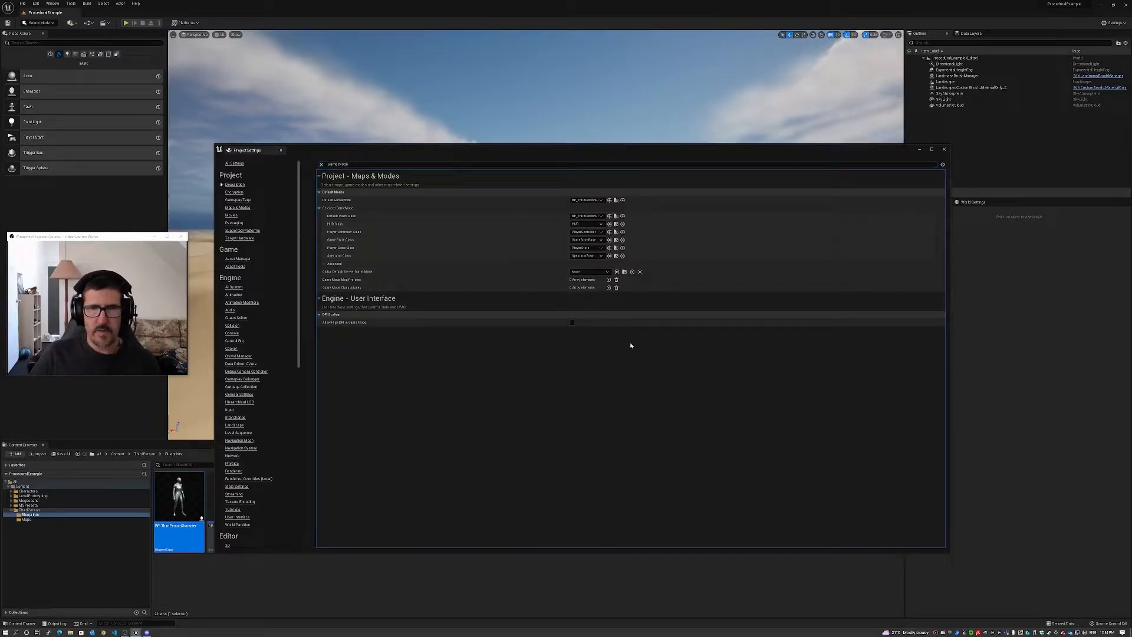
{"action": "left_click", "coordinate": [945, 150]}
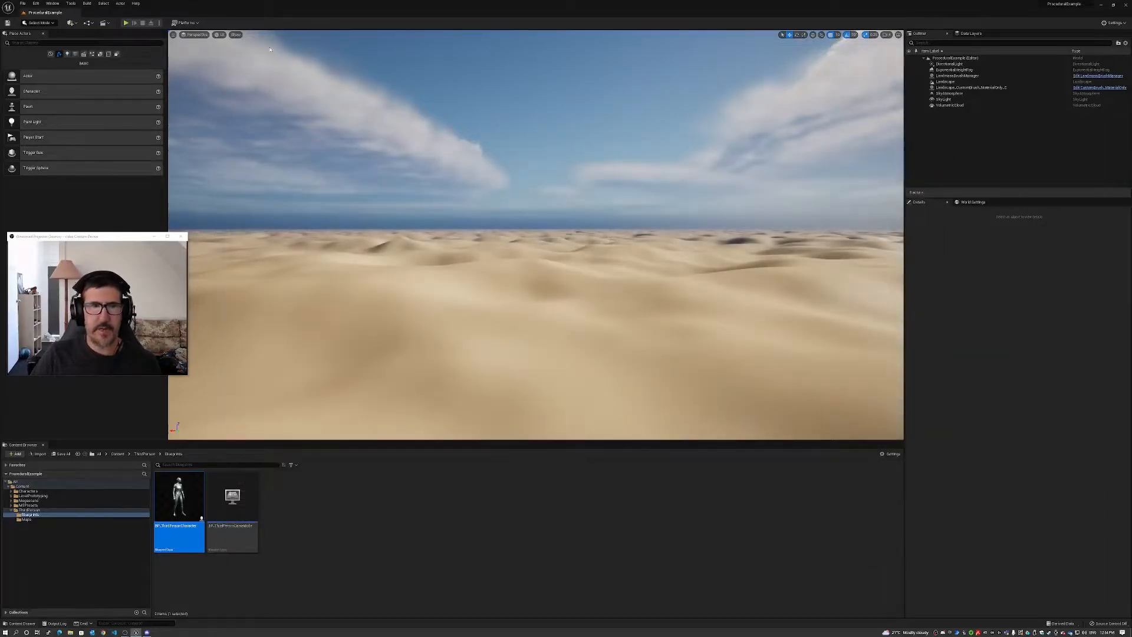
Play the level and run the third-person character across the dunes to test it
{"action": "left_click", "coordinate": [126, 22]}
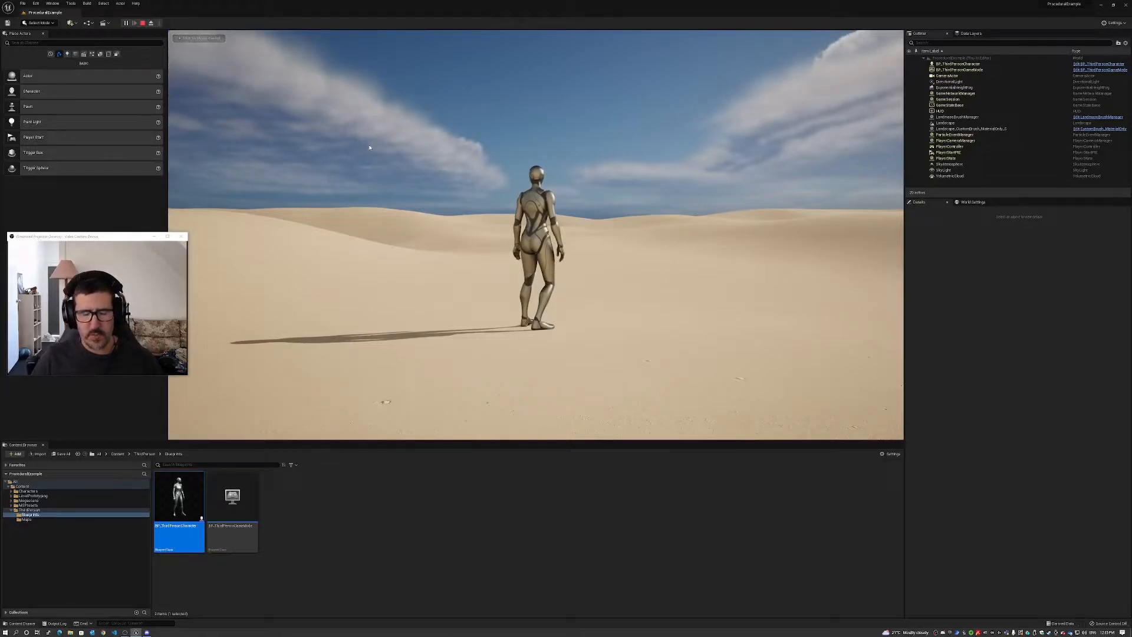
{"action": "left_click", "coordinate": [370, 147]}
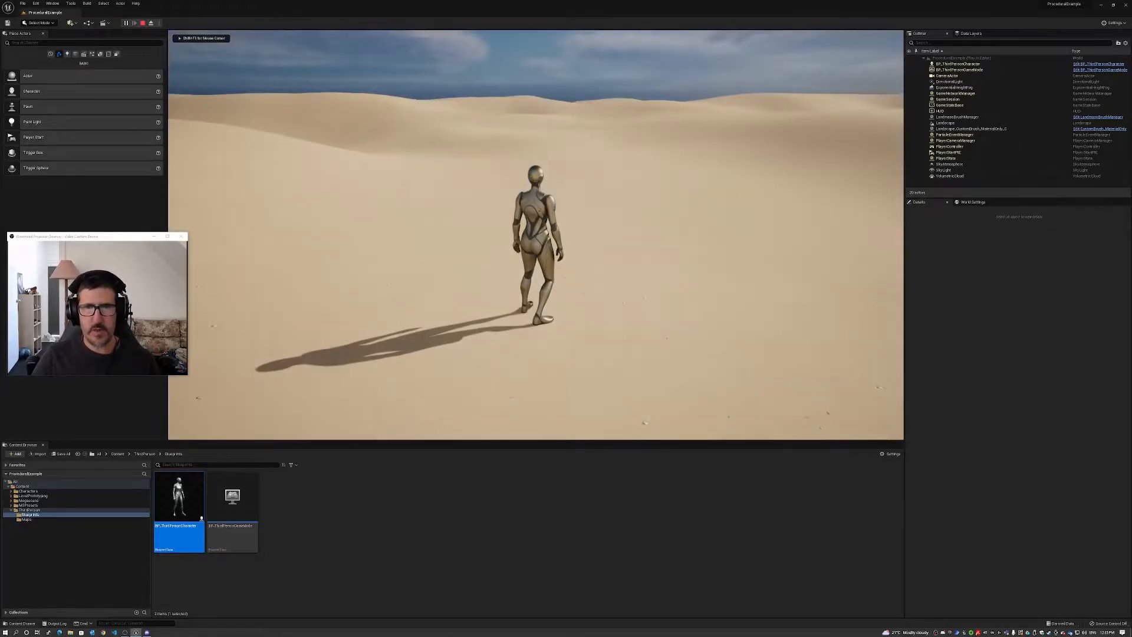
{"action": "key", "text": "w"}
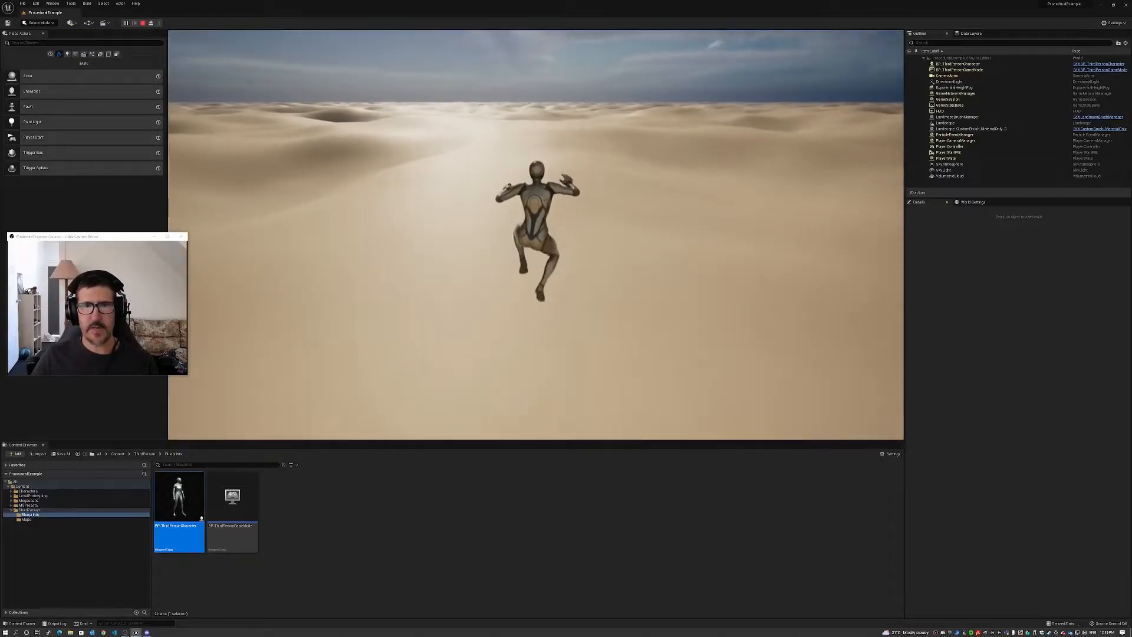
Stop the play session and look through the asset types that can be added to the ThirdPerson folder
{"action": "key", "text": "Escape"}
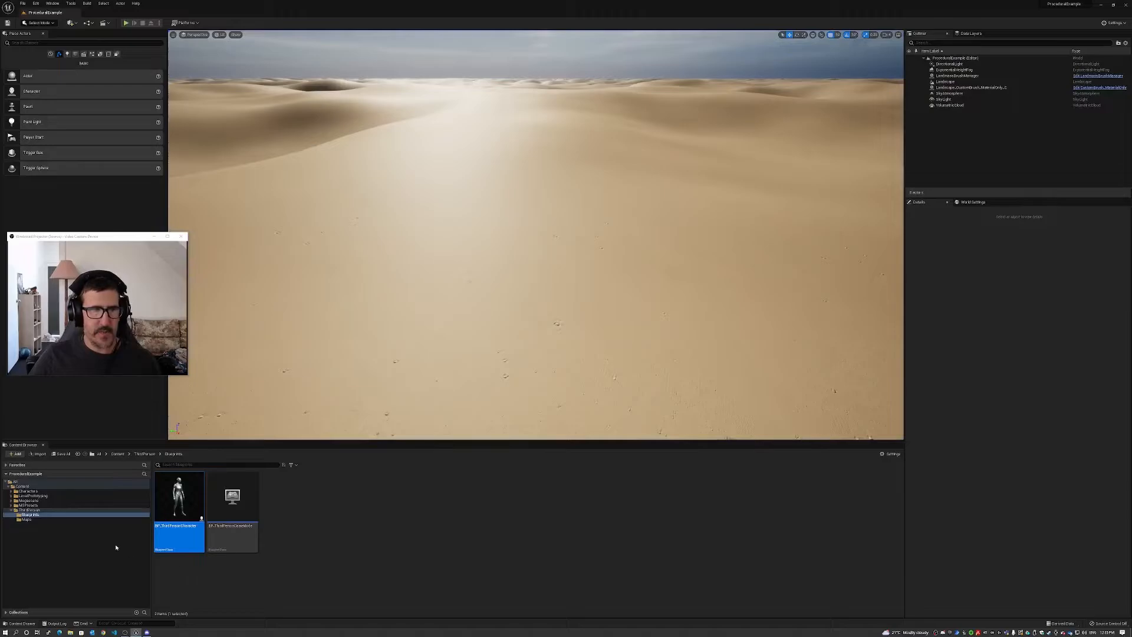
{"action": "left_click", "coordinate": [11, 510]}
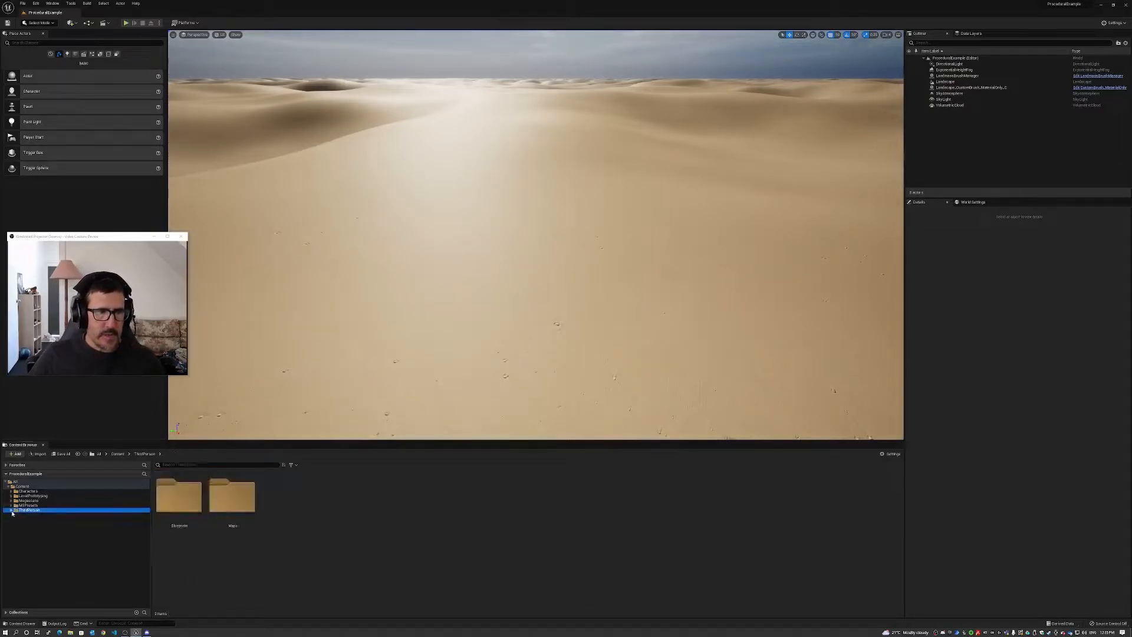
{"action": "left_click", "coordinate": [17, 454]}
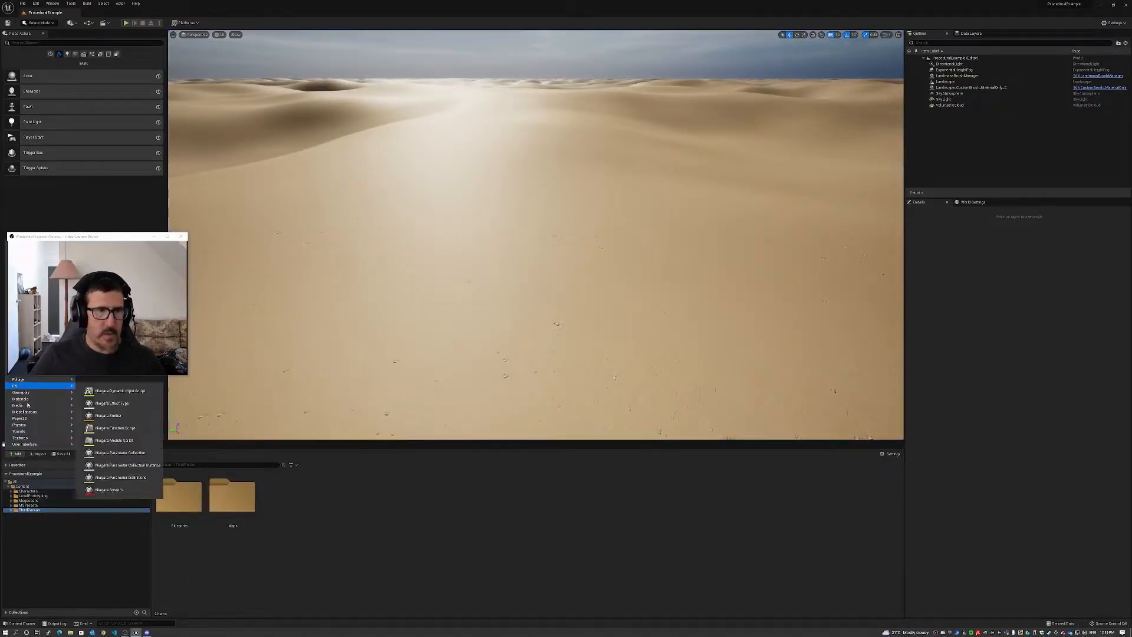
{"action": "mouse_move", "coordinate": [32, 386]}
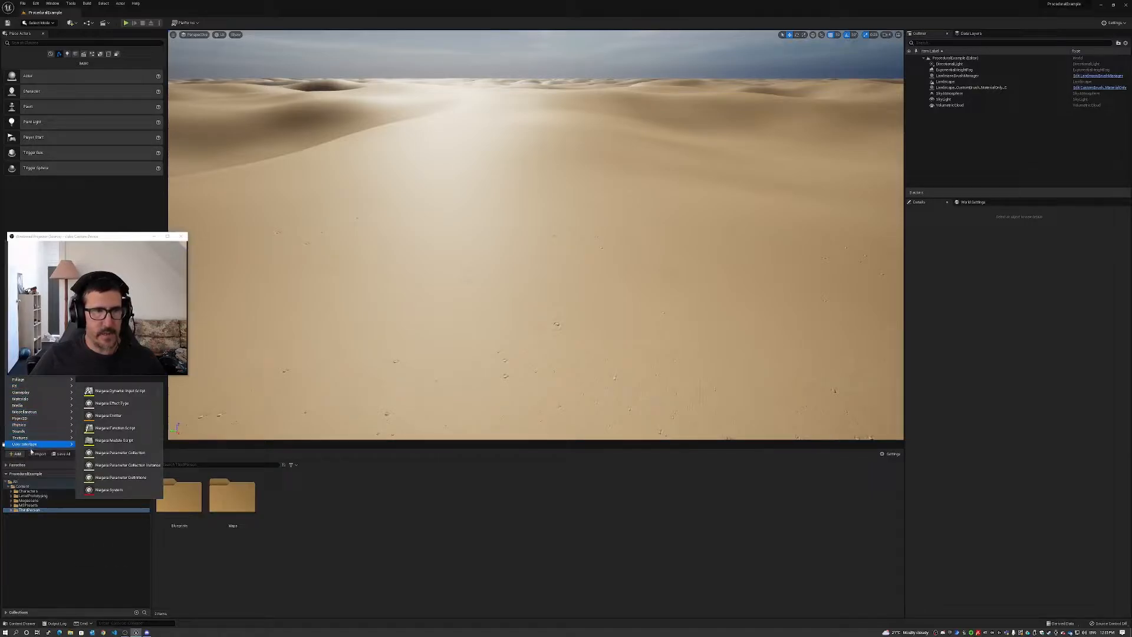
{"action": "left_click", "coordinate": [49, 554]}
{"action": "left_click", "coordinate": [53, 207]}
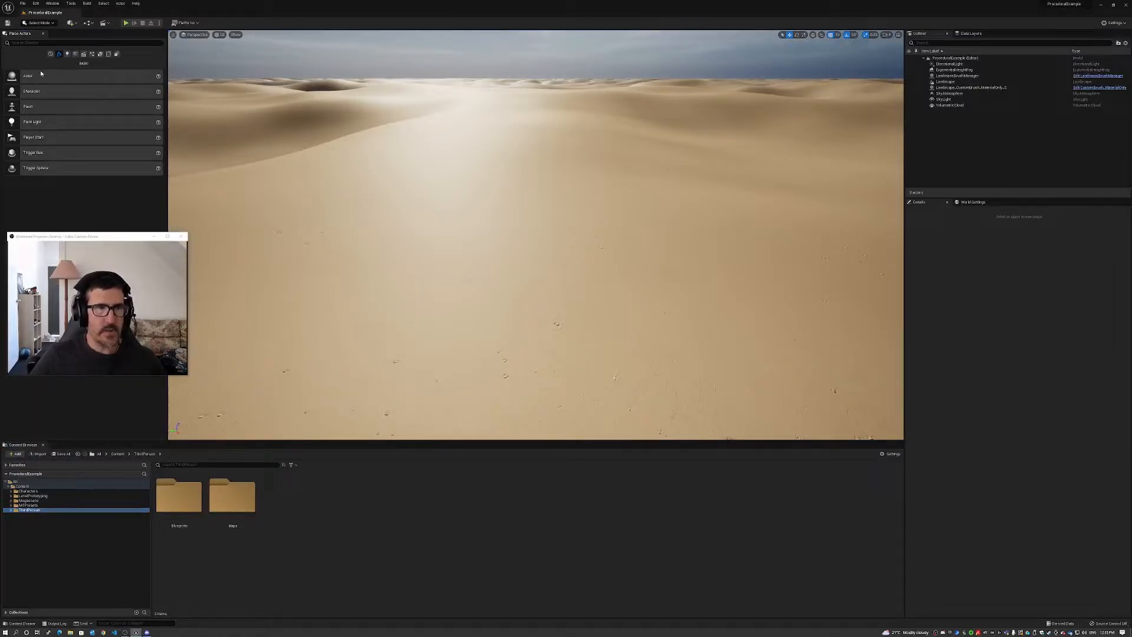
Find Player Start among the basic placeable actors, place it on the sand in the level and raise it slightly
{"action": "left_click", "coordinate": [51, 55]}
{"action": "left_click", "coordinate": [68, 54]}
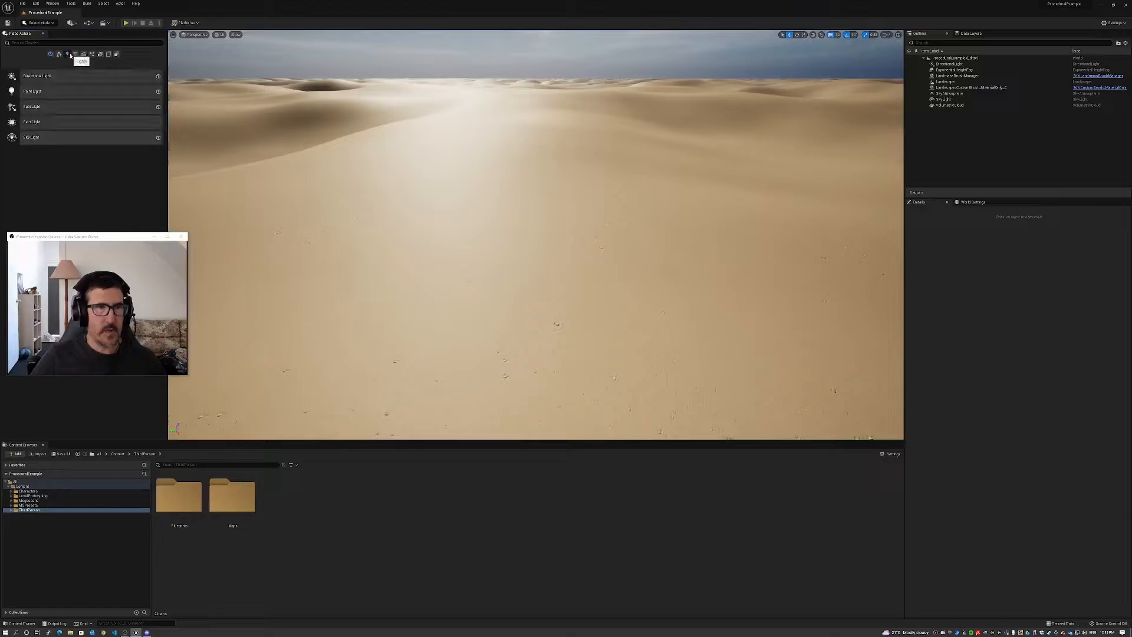
{"action": "left_click", "coordinate": [75, 54]}
{"action": "left_click", "coordinate": [84, 54]}
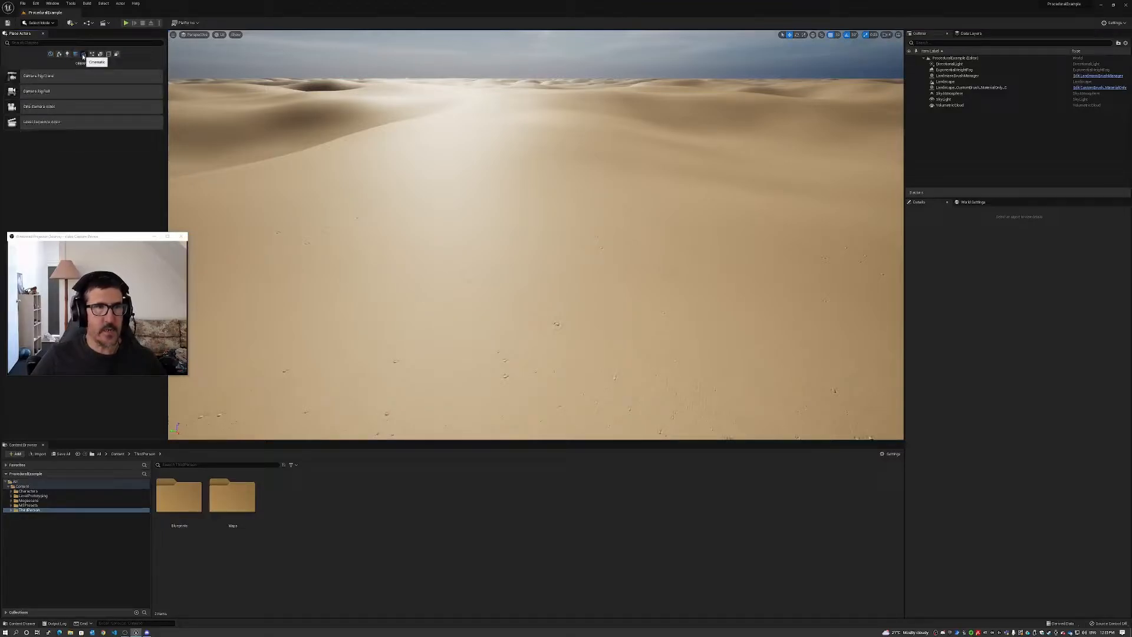
{"action": "left_click", "coordinate": [100, 54]}
{"action": "left_click", "coordinate": [100, 55]}
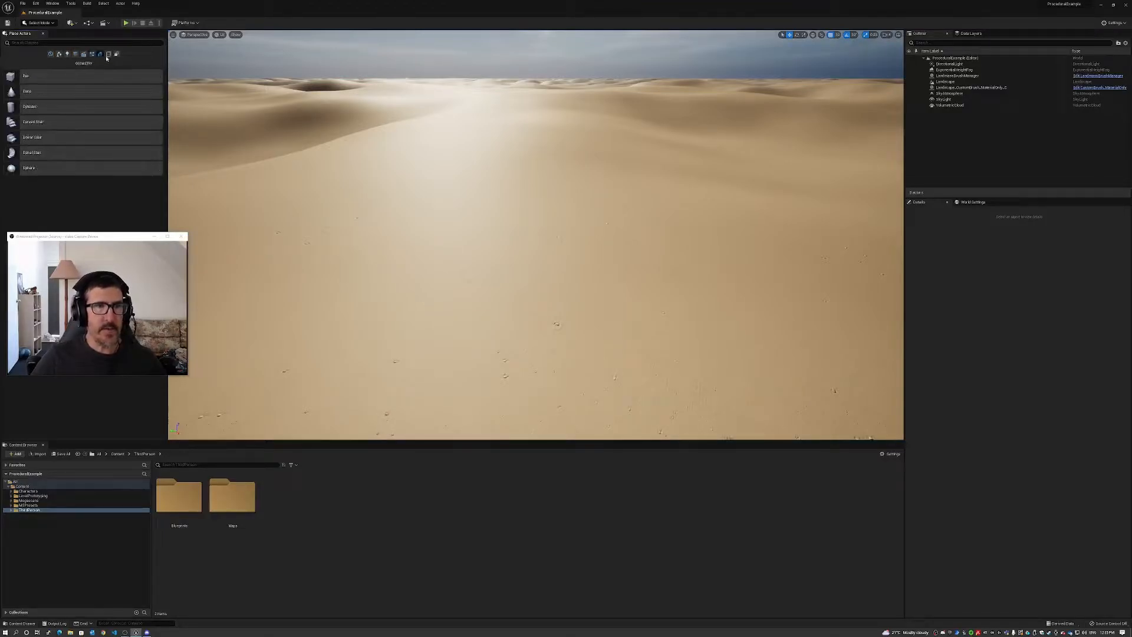
{"action": "left_click", "coordinate": [109, 55]}
{"action": "left_click", "coordinate": [59, 54]}
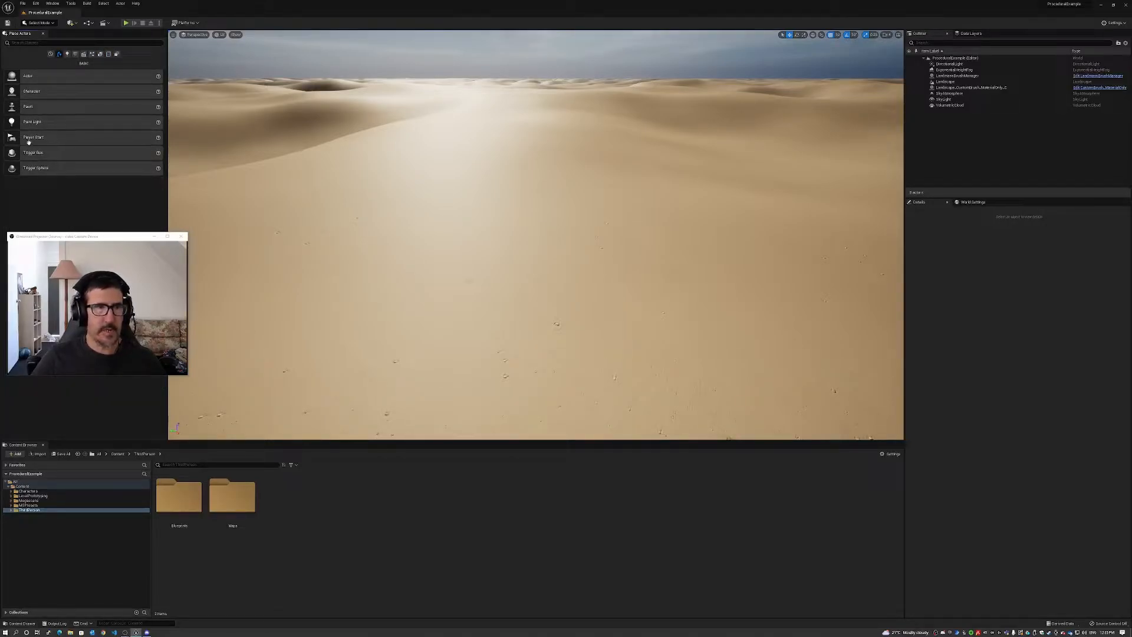
{"action": "left_click_drag", "start_coordinate": [44, 142], "coordinate": [495, 265]}
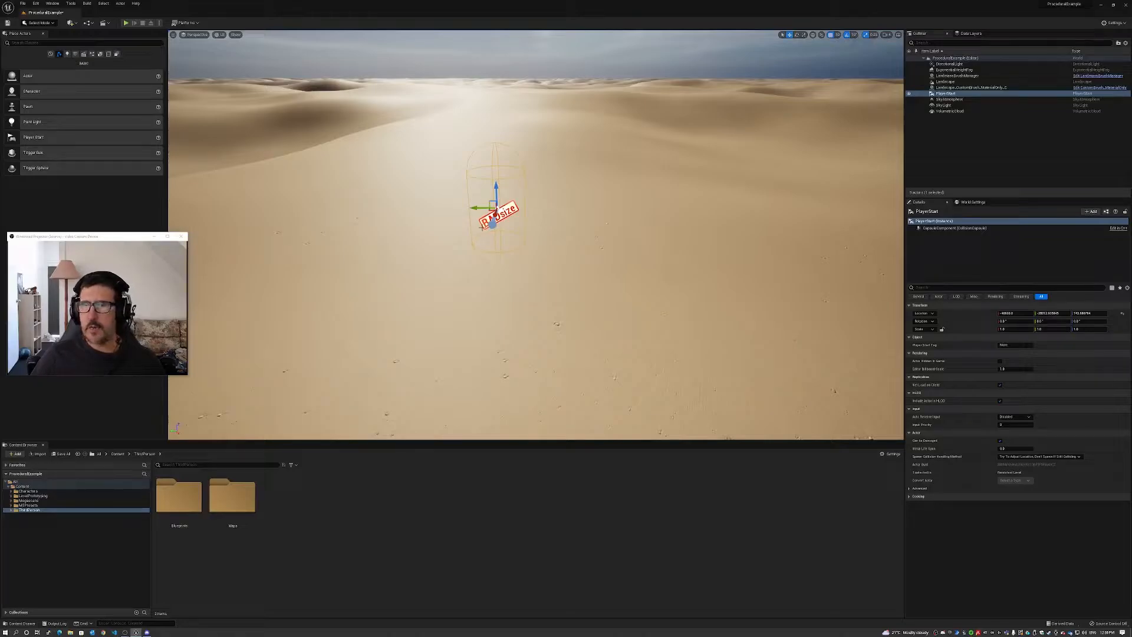
{"action": "left_click_drag", "start_coordinate": [491, 189], "coordinate": [494, 176]}
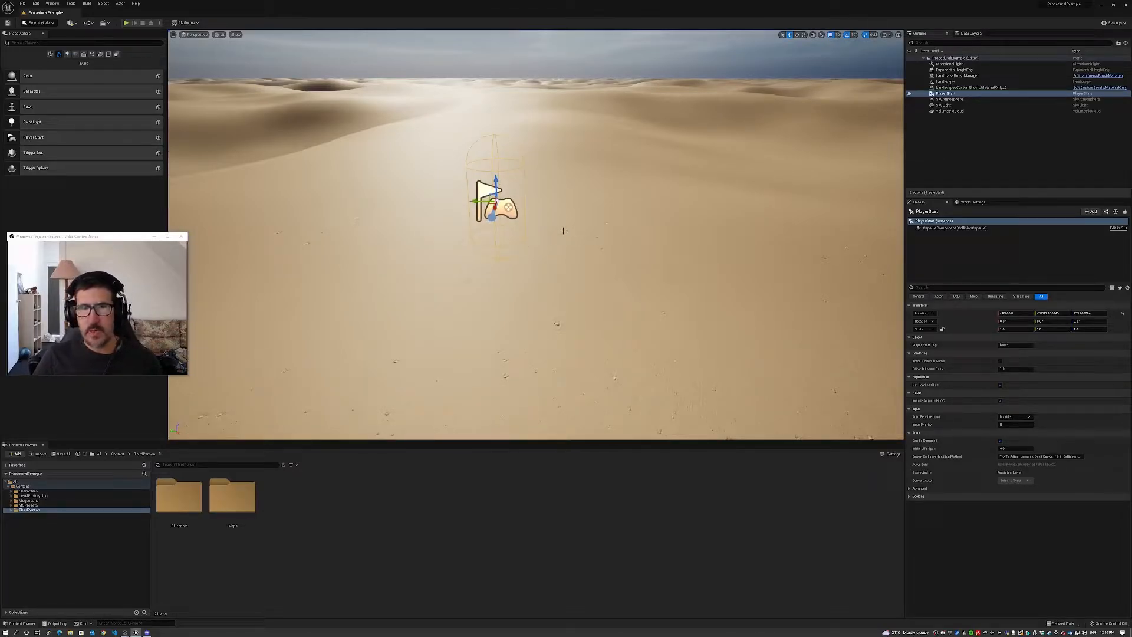
Set the PlayerStart's location to 0, 0, 0
{"action": "left_click", "coordinate": [961, 94]}
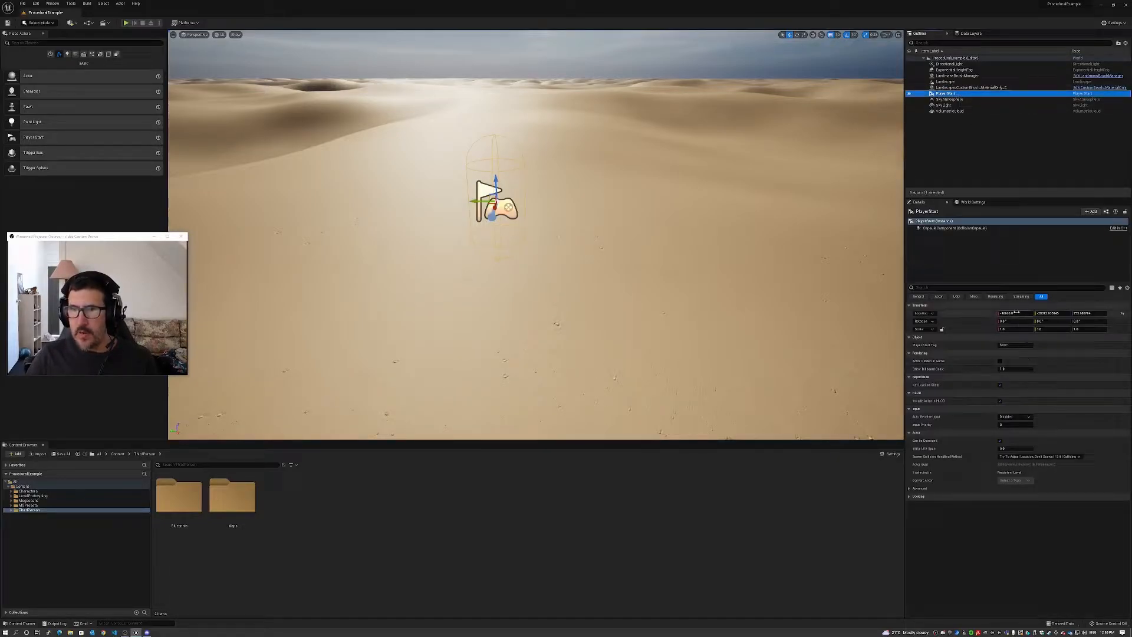
{"action": "left_click", "coordinate": [1015, 313]}
{"action": "type", "text": "0"}
{"action": "key", "text": "Tab"}
{"action": "type", "text": "0"}
{"action": "key", "text": "Tab"}
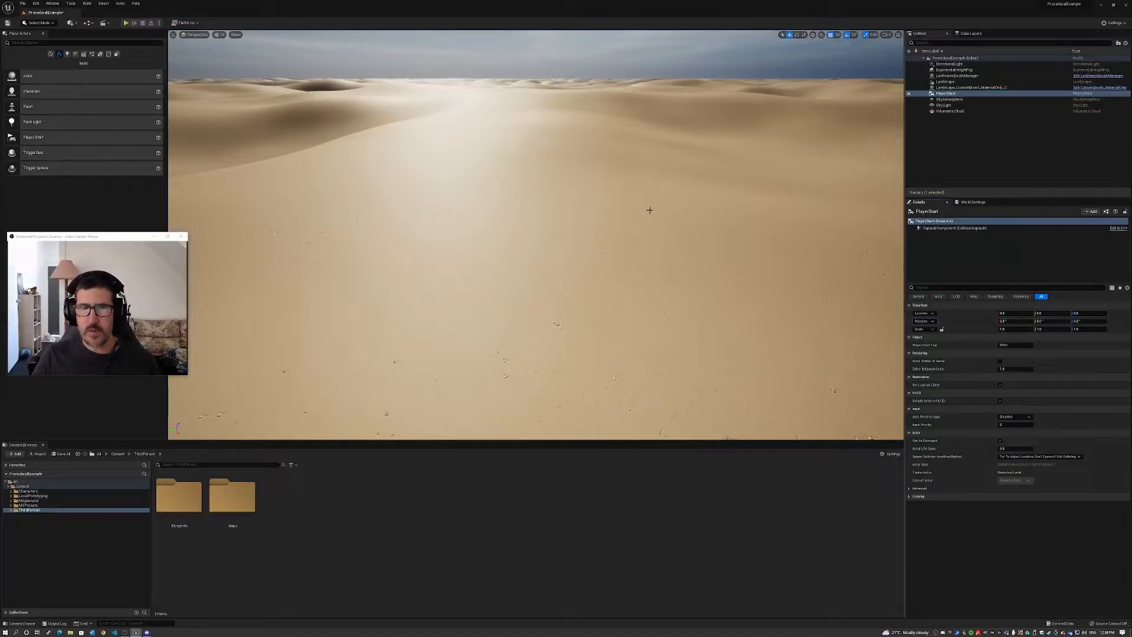
Focus on the PlayerStart and raise it vertically from below the landscape to the sand surface
{"action": "double_click", "coordinate": [944, 93]}
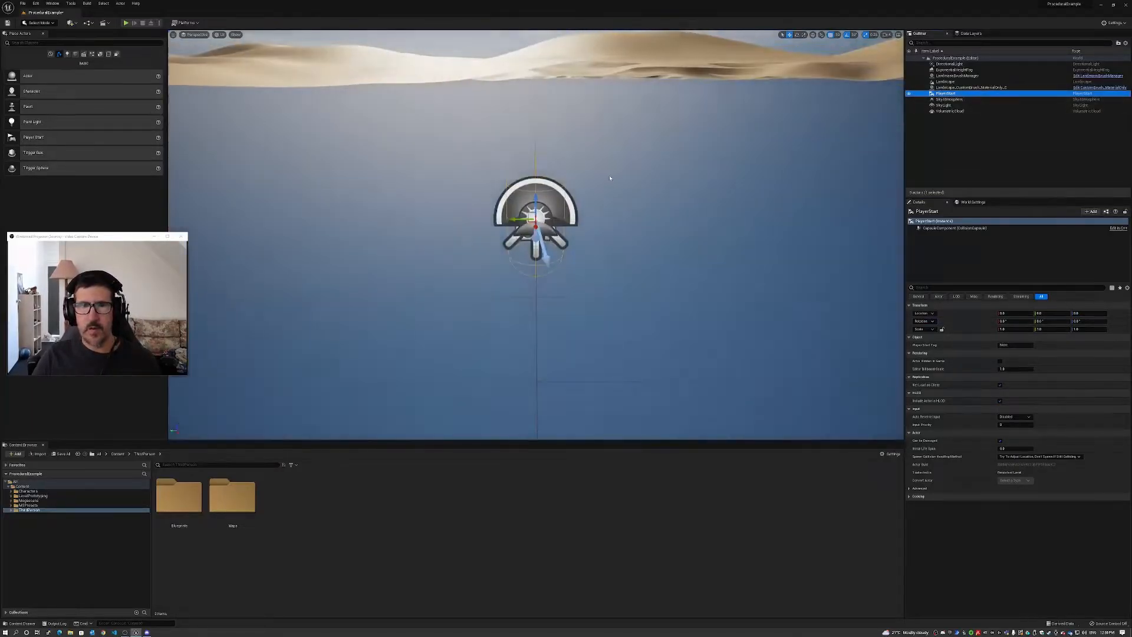
{"action": "mouse_move", "coordinate": [613, 191]}
{"action": "right_mouse_down"}
{"action": "mouse_move", "coordinate": [615, 238]}
{"action": "mouse_move", "coordinate": [612, 191]}
{"action": "right_mouse_up"}
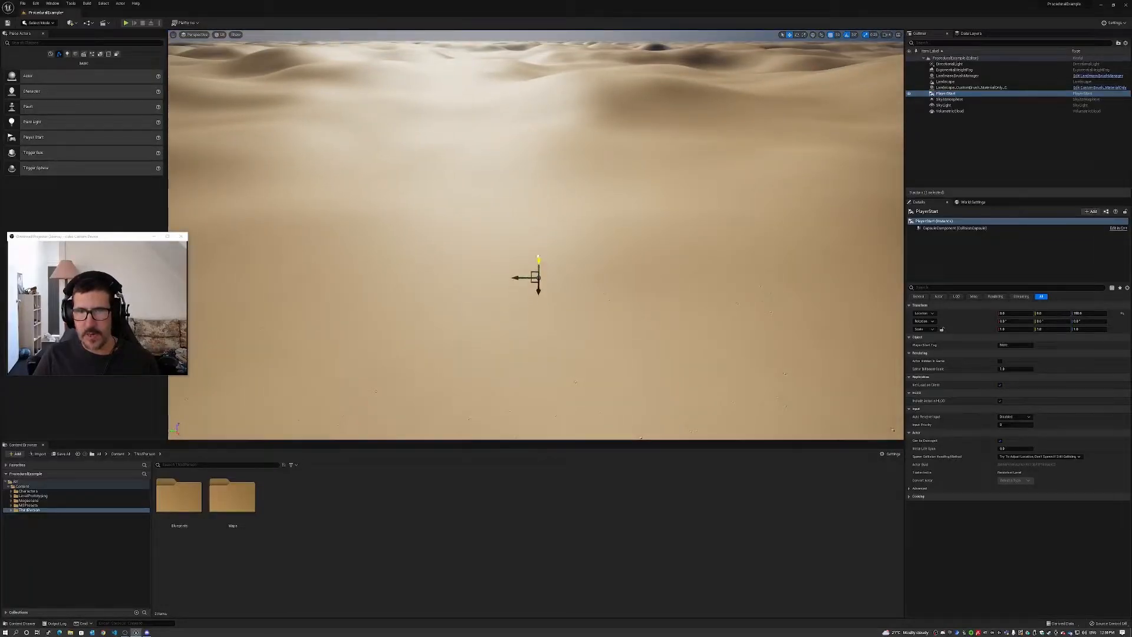
{"action": "key", "text": "w"}
{"action": "right_click_drag", "start_coordinate": [612, 191], "coordinate": [490, 171]}
{"action": "key", "text": "d"}
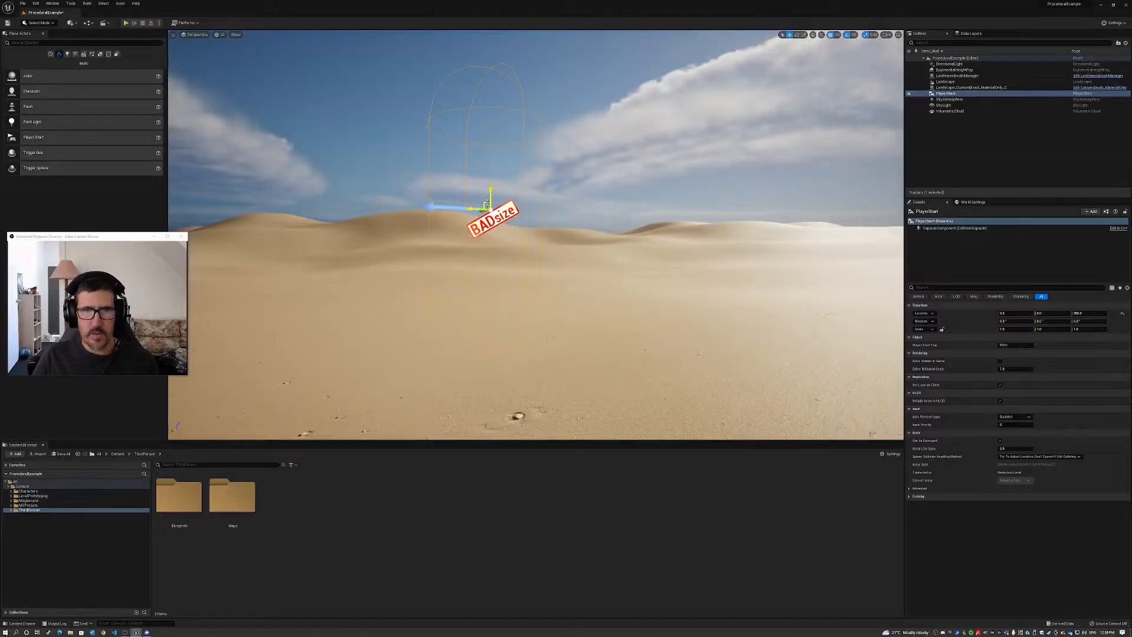
{"action": "right_click_drag", "start_coordinate": [488, 204], "coordinate": [631, 227]}
{"action": "key", "text": "a"}
{"action": "key", "text": "s"}
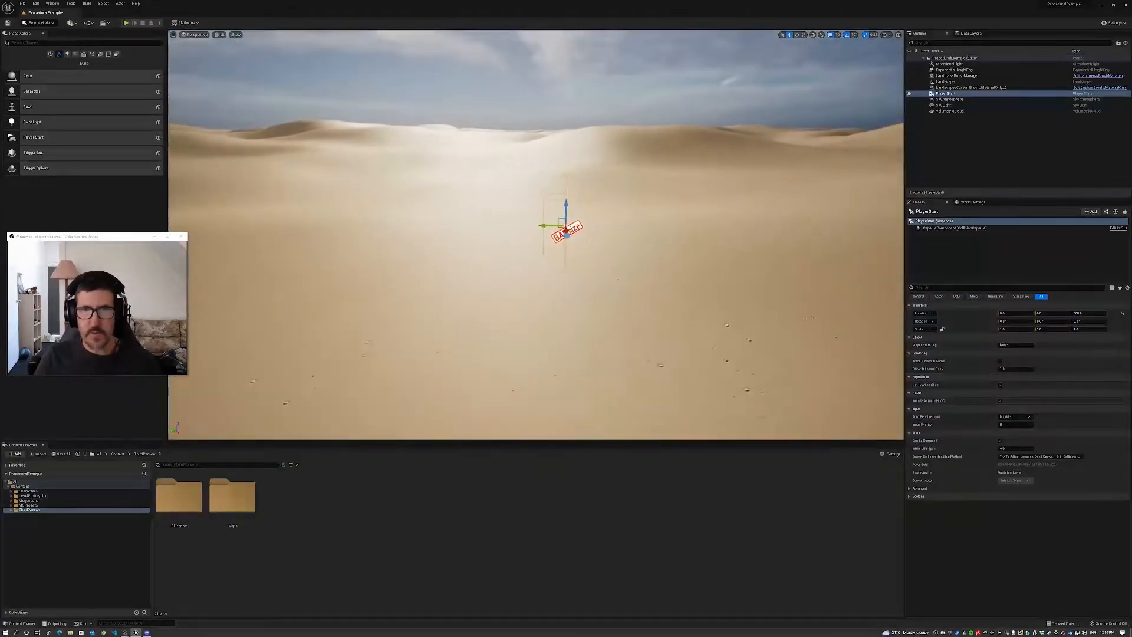
Play the level from the PlayerStart, run and jump the character across the dunes, and stop the play session
{"action": "key", "text": "alt+p"}
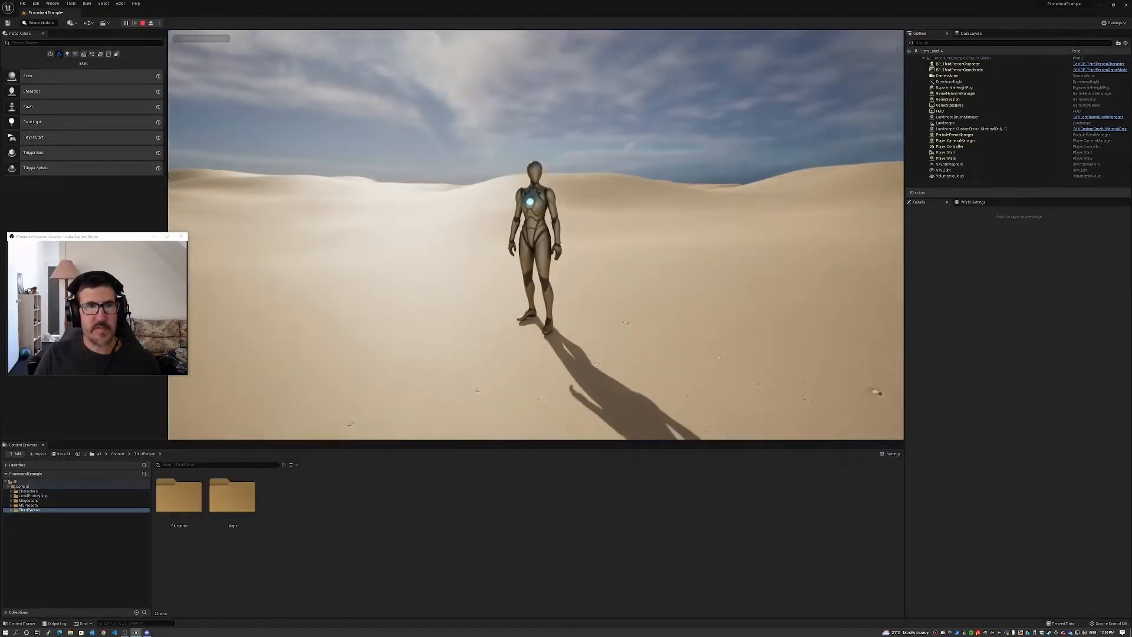
{"action": "key", "text": "w"}
{"action": "key", "text": "space"}
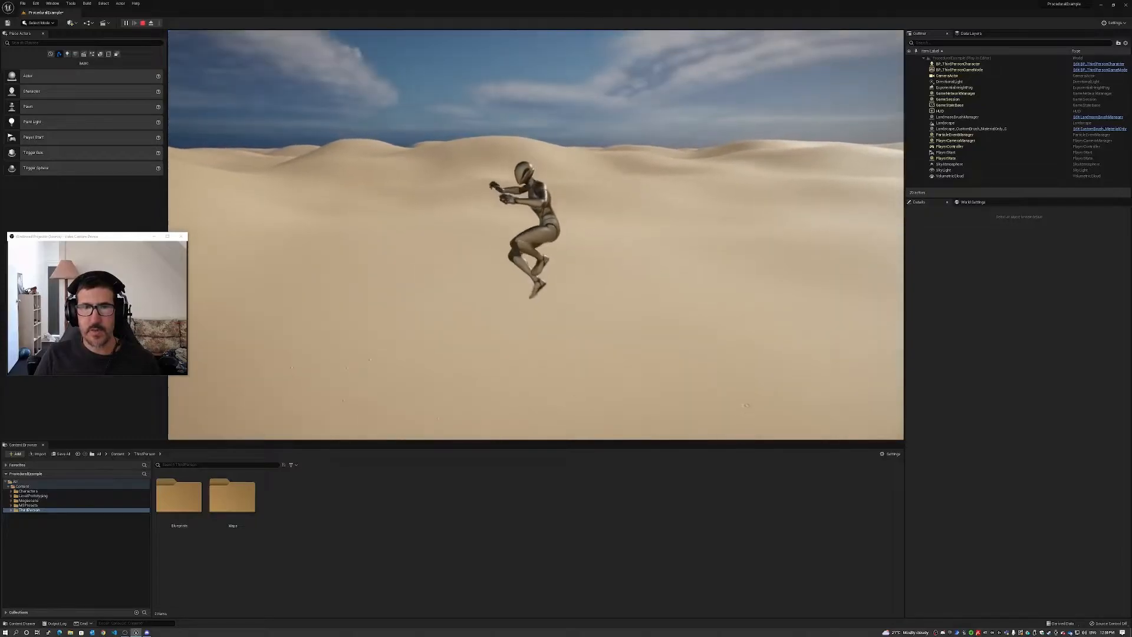
{"action": "key", "text": "space"}
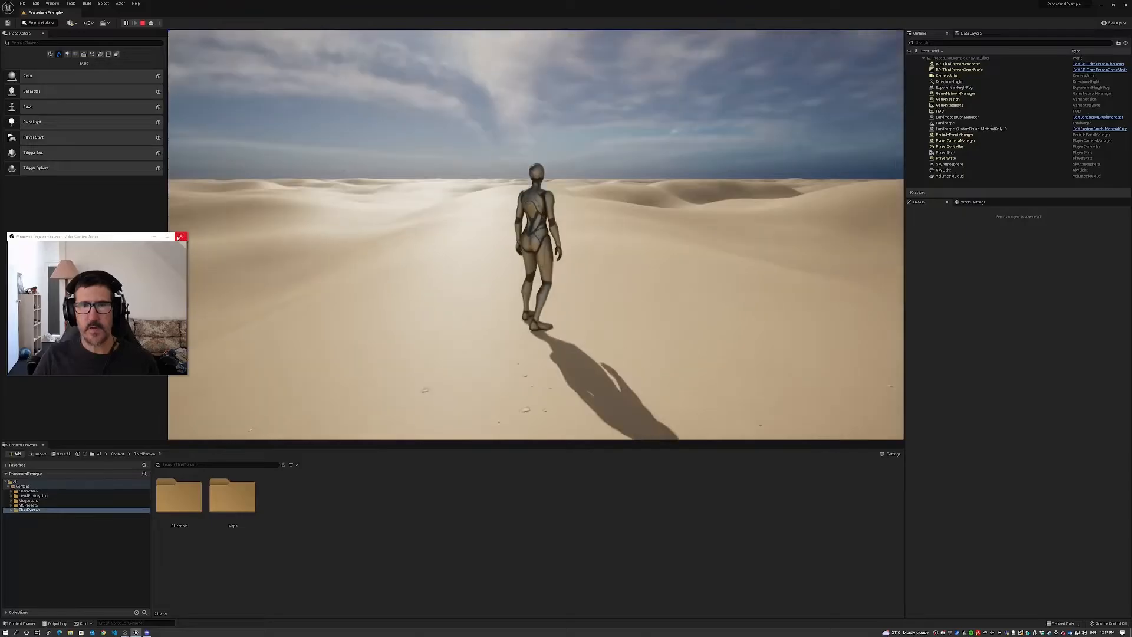
{"action": "key", "text": "Escape"}
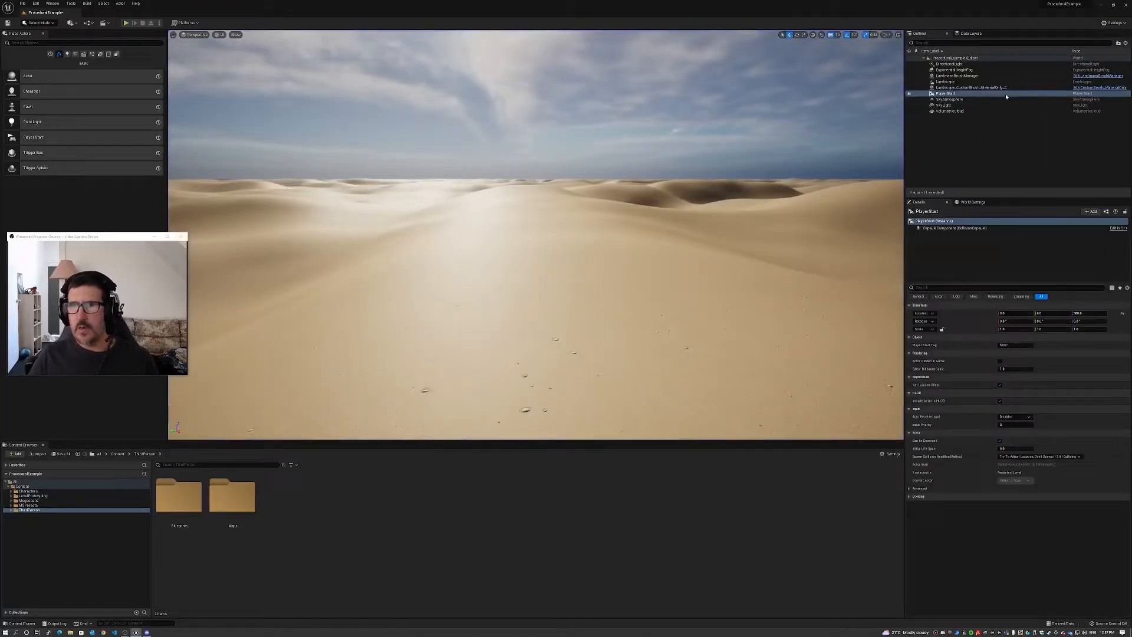
Set the X and Z rotation of the DirectionalLight to 0
{"action": "left_click", "coordinate": [956, 64]}
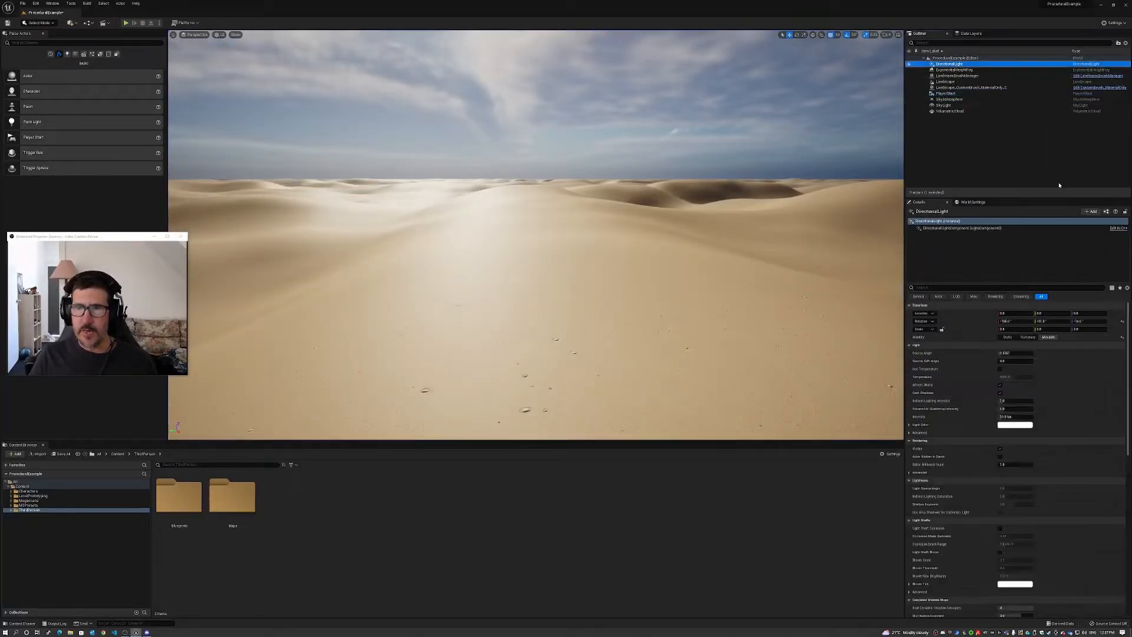
{"action": "left_click", "coordinate": [1029, 321]}
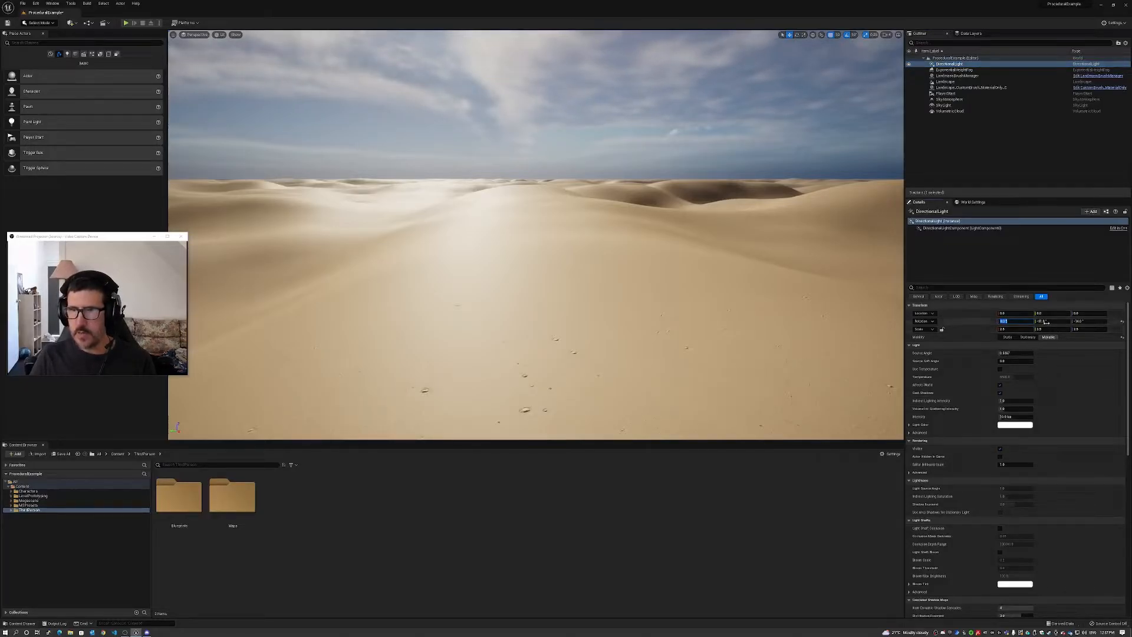
{"action": "type", "text": "0"}
{"action": "key", "text": "Return"}
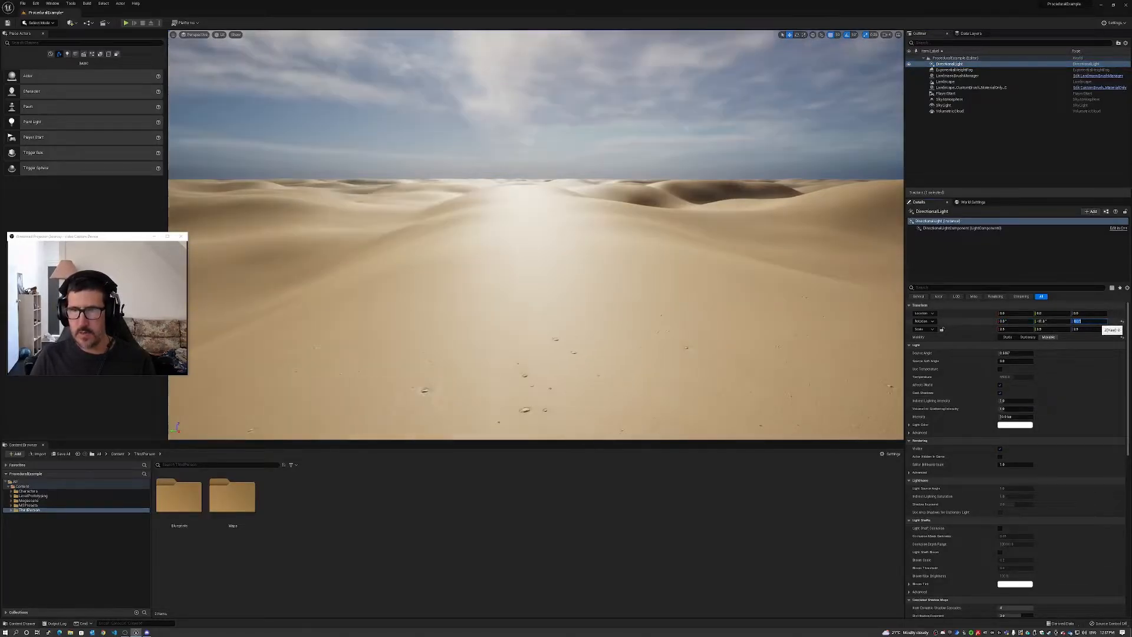
Adjust the DirectionalLight's Y rotation to bring the sun low over the horizon for sunset lighting and inspect the dunes
{"action": "left_click_drag", "start_coordinate": [1041, 321], "coordinate": [1071, 322]}
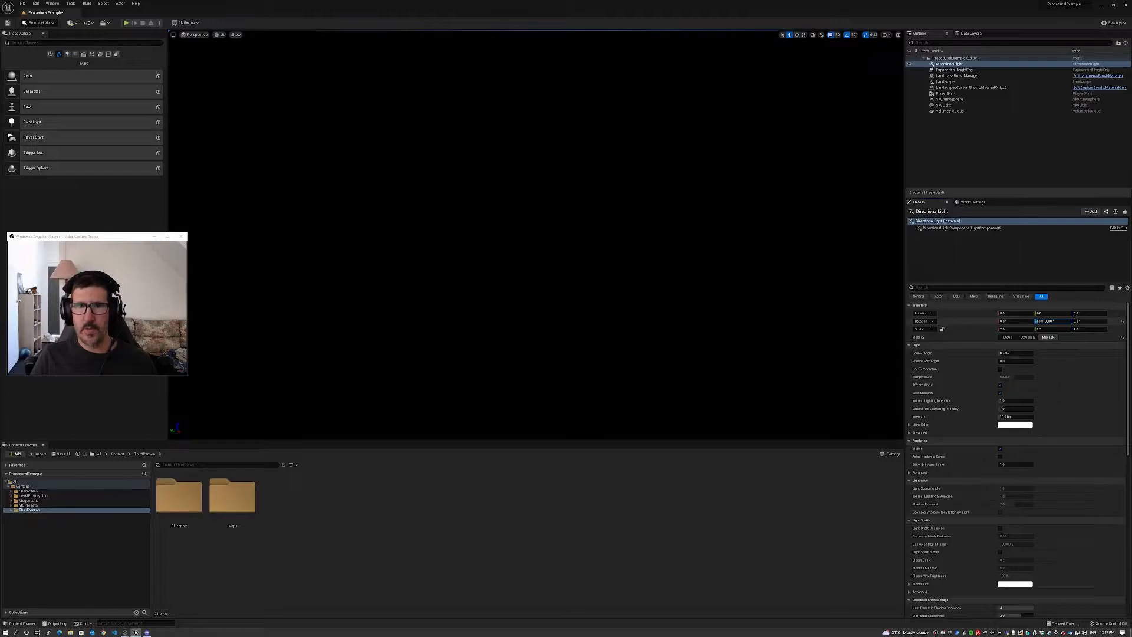
{"action": "left_click_drag", "start_coordinate": [1071, 321], "coordinate": [1080, 322]}
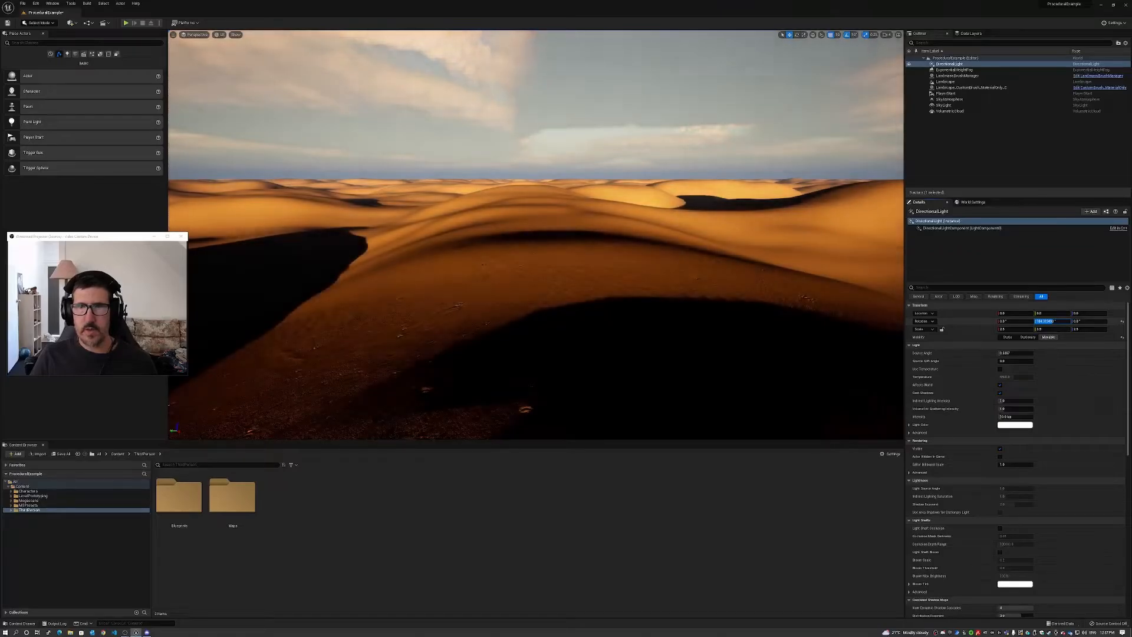
{"action": "left_click_drag", "start_coordinate": [1053, 321], "coordinate": [1073, 321]}
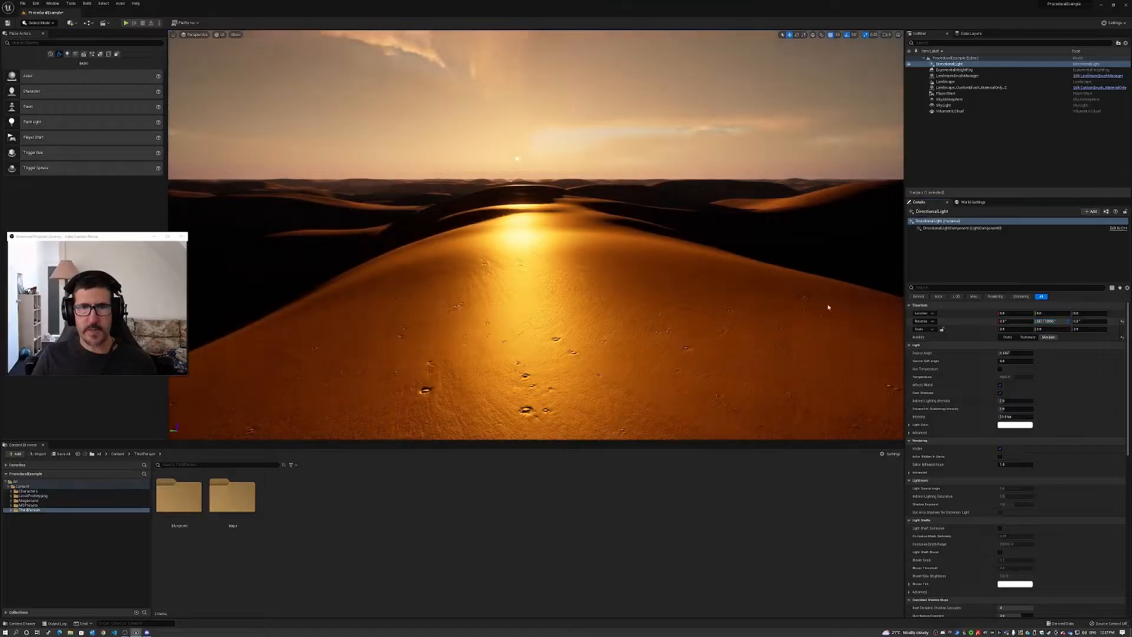
{"action": "key", "text": "w"}
{"action": "mouse_move", "coordinate": [536, 235]}
{"action": "right_mouse_down"}
{"action": "mouse_move", "coordinate": [535, 194]}
{"action": "mouse_move", "coordinate": [535, 236]}
{"action": "mouse_move", "coordinate": [532, 198]}
{"action": "mouse_move", "coordinate": [535, 213]}
{"action": "right_mouse_up"}
{"action": "key", "text": "w"}
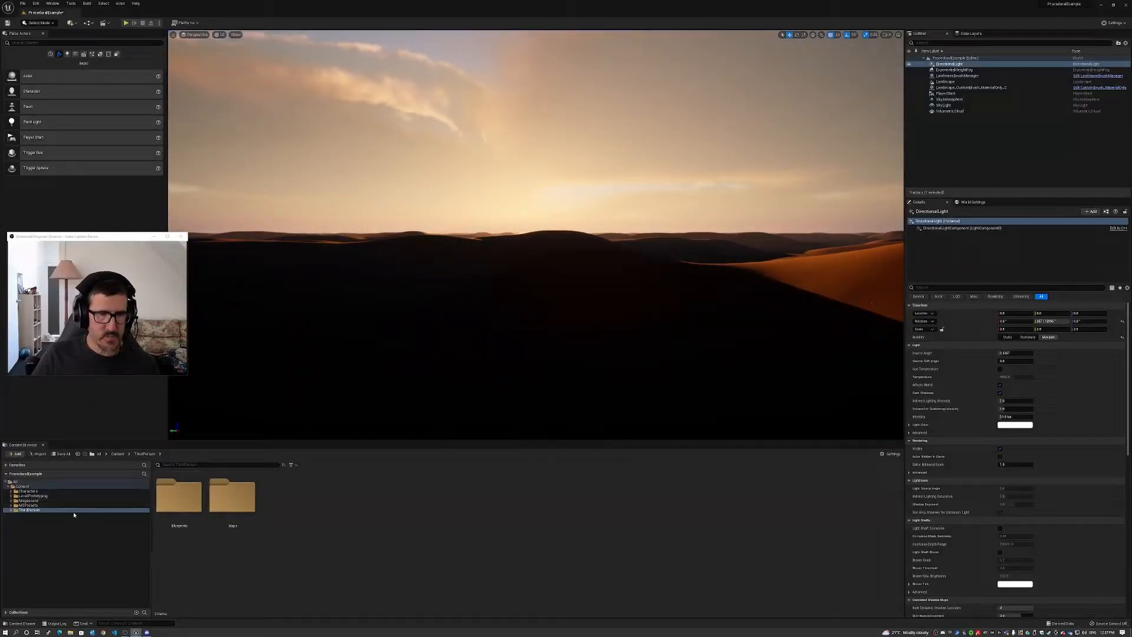
Open the Env. Light Mixer, create Atmospheric Light 1 as a second directional light, and close the mixer
{"action": "left_click", "coordinate": [53, 3]}
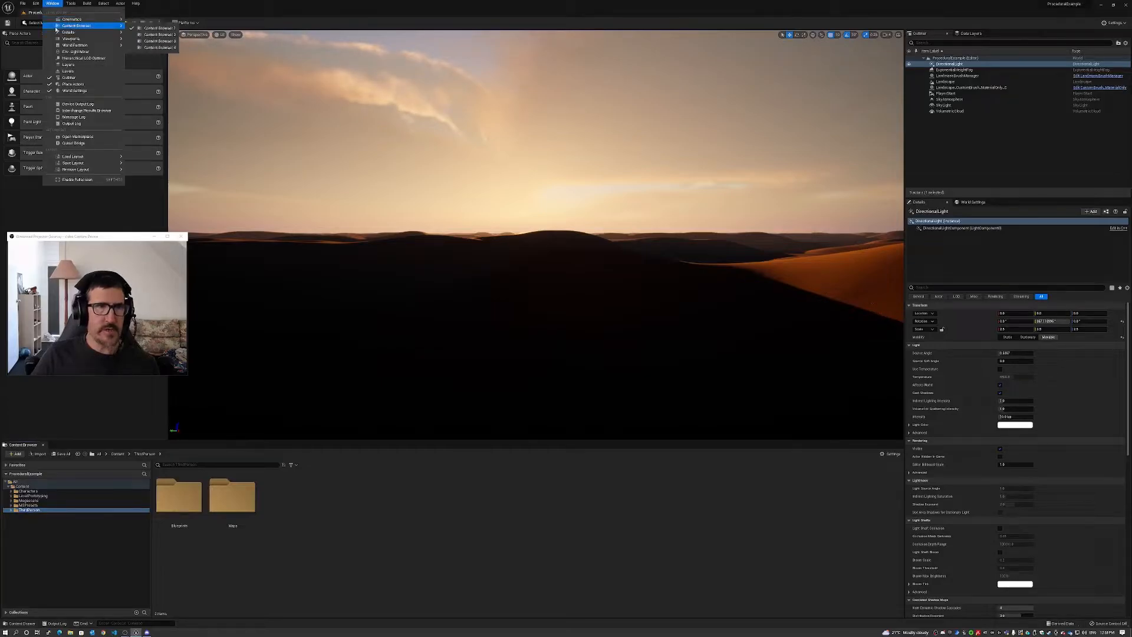
{"action": "left_click", "coordinate": [71, 59]}
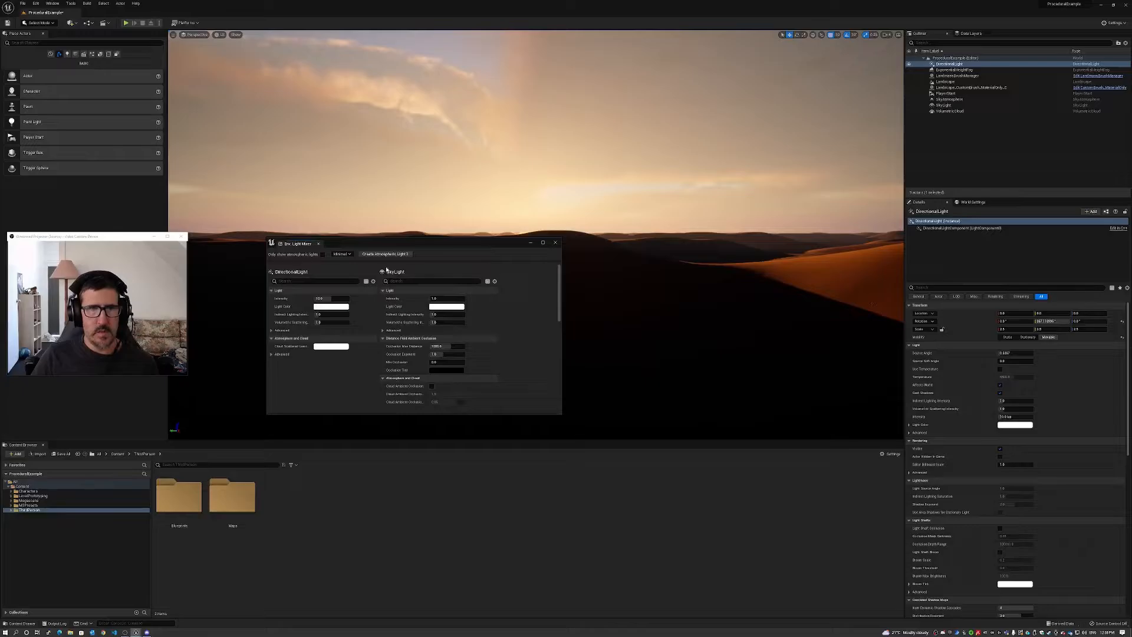
{"action": "left_click", "coordinate": [384, 255]}
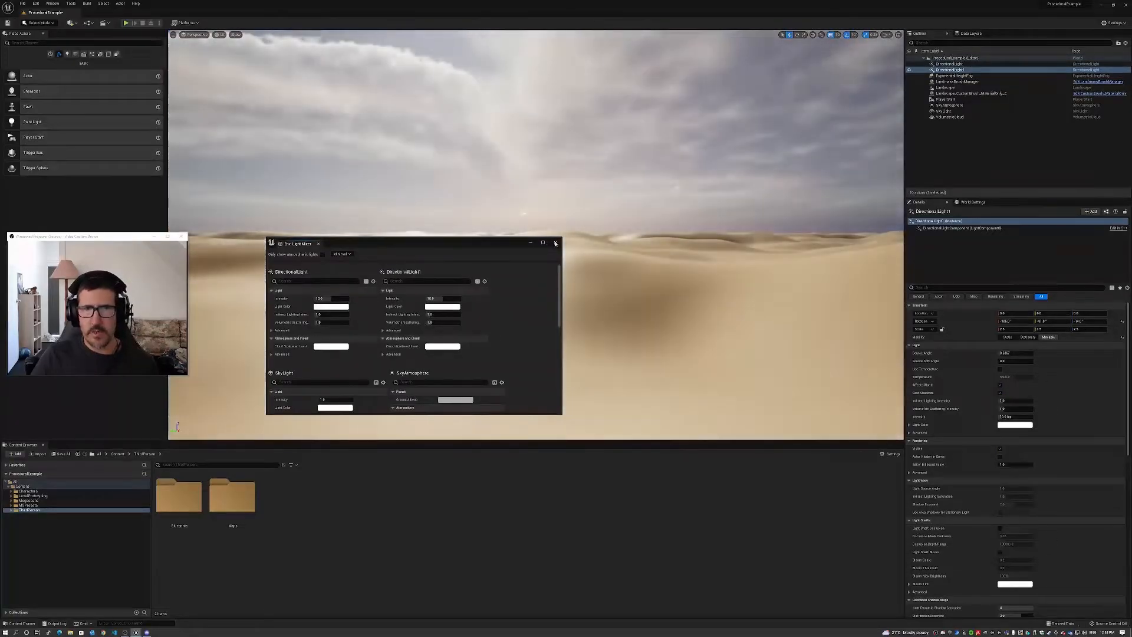
{"action": "key", "text": "s"}
{"action": "mouse_move", "coordinate": [602, 283]}
{"action": "right_mouse_down"}
{"action": "mouse_move", "coordinate": [601, 354]}
{"action": "mouse_move", "coordinate": [602, 292]}
{"action": "mouse_move", "coordinate": [814, 298]}
{"action": "mouse_move", "coordinate": [585, 291]}
{"action": "right_mouse_up"}
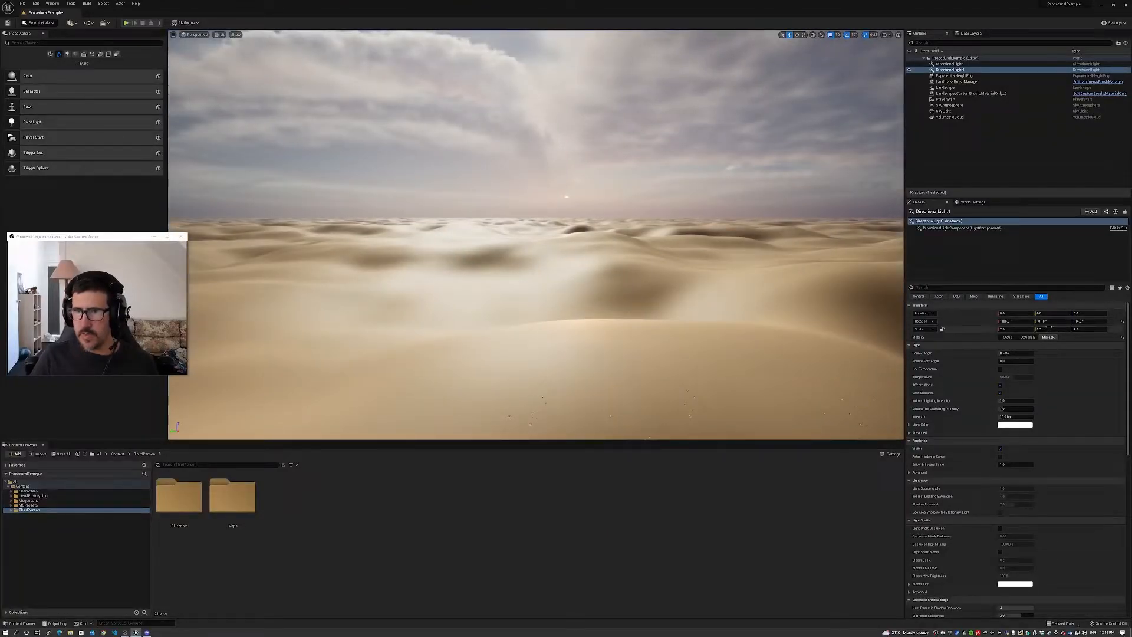
Try new Y rotations on DirectionalLight1 and DirectionalLight, plus a Z rotation on DirectionalLight, to light the dunes with two suns
{"action": "left_click_drag", "start_coordinate": [1041, 320], "coordinate": [1066, 321]}
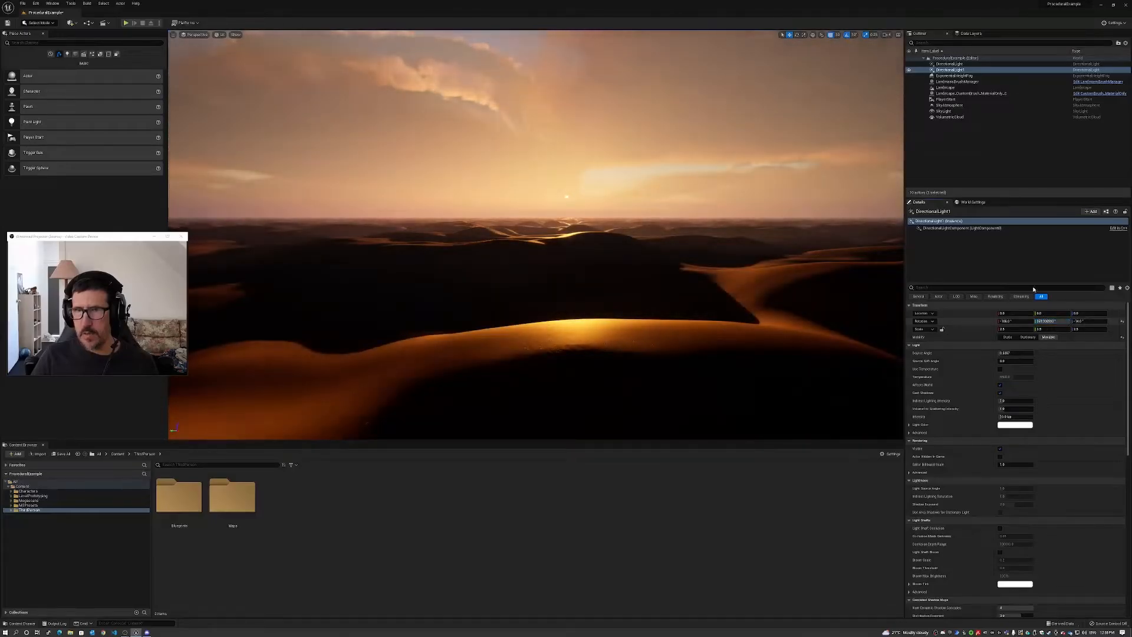
{"action": "left_click", "coordinate": [951, 65]}
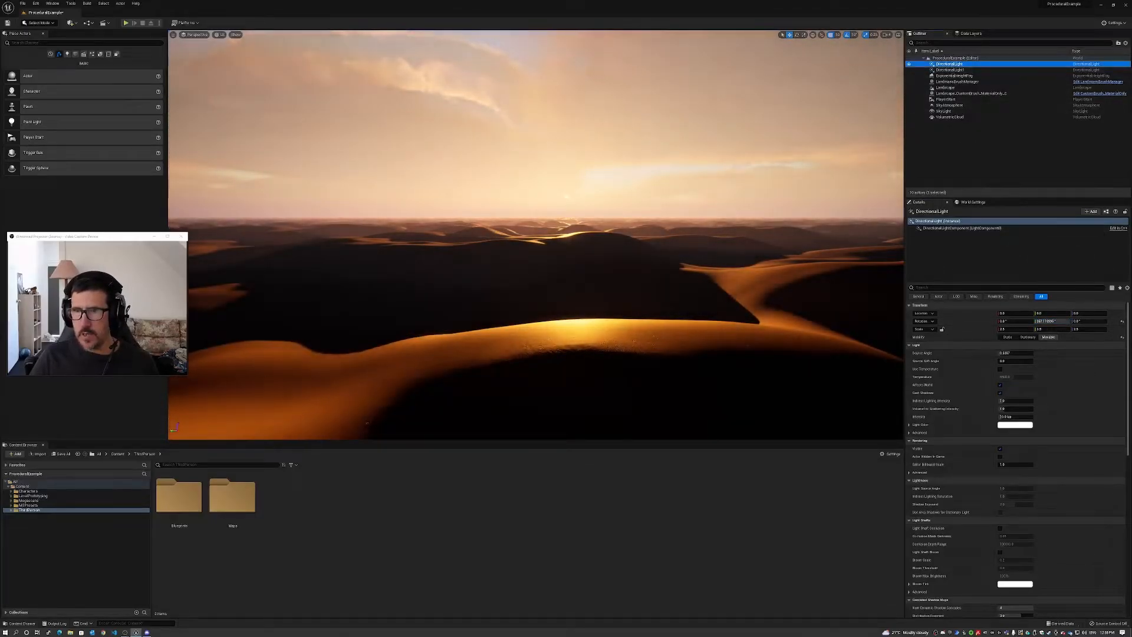
{"action": "left_click_drag", "start_coordinate": [1067, 321], "coordinate": [1070, 321]}
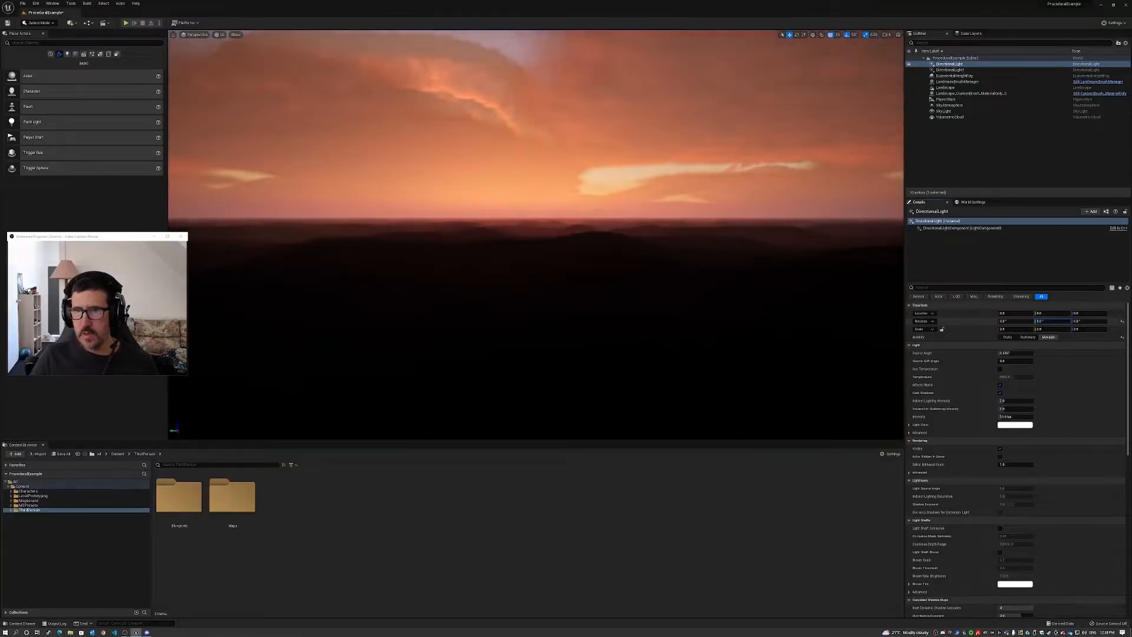
{"action": "left_click_drag", "start_coordinate": [1070, 321], "coordinate": [1072, 321]}
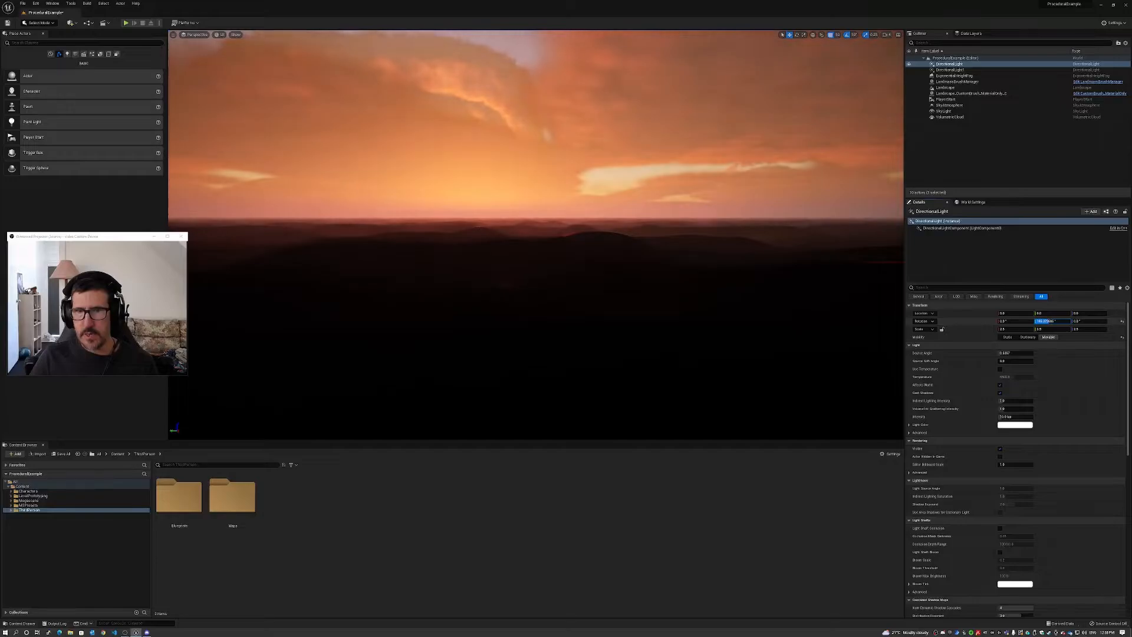
{"action": "right_click_drag", "start_coordinate": [649, 236], "coordinate": [530, 206]}
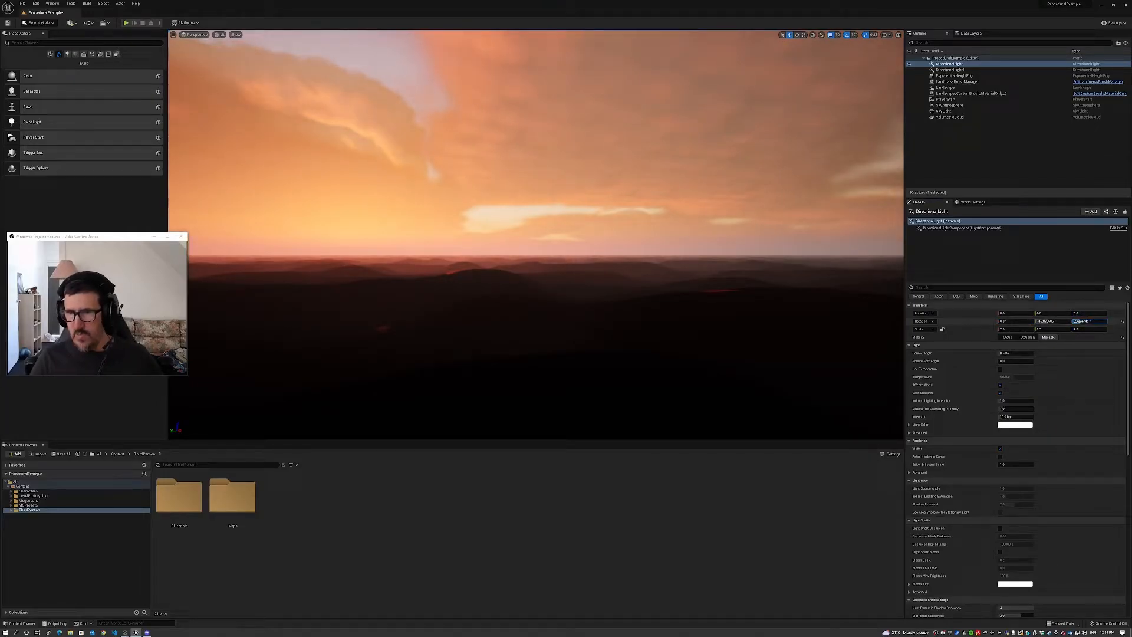
Undo the light rotation changes and the addition of the second directional light, and save the ProceduralExample map
{"action": "key", "text": "ctrl+z"}
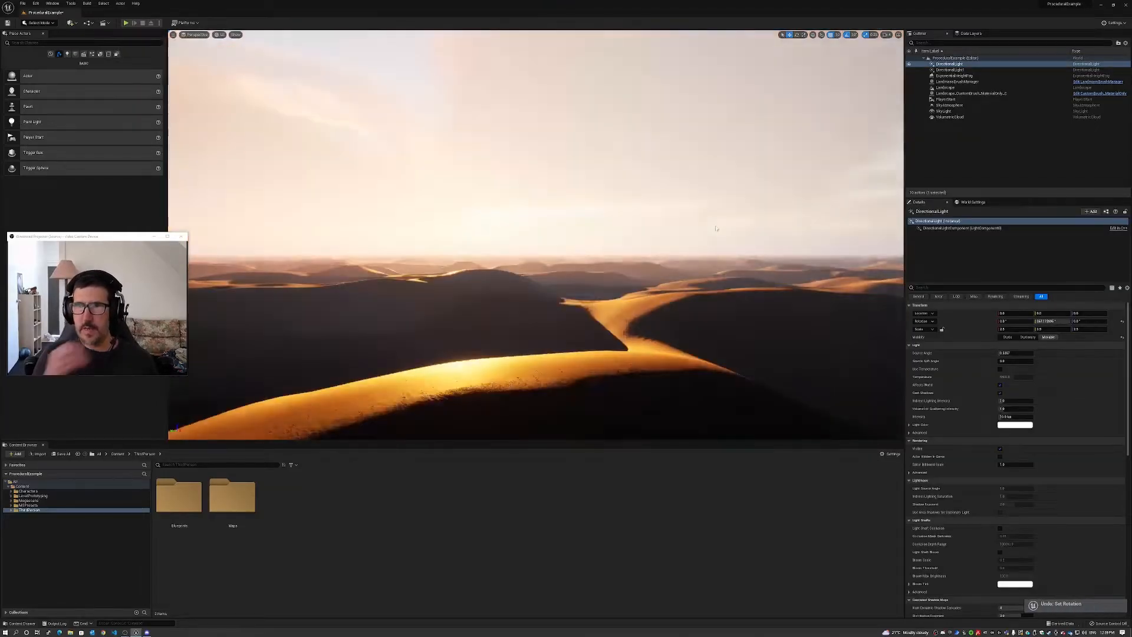
{"action": "key", "text": "ctrl+z"}
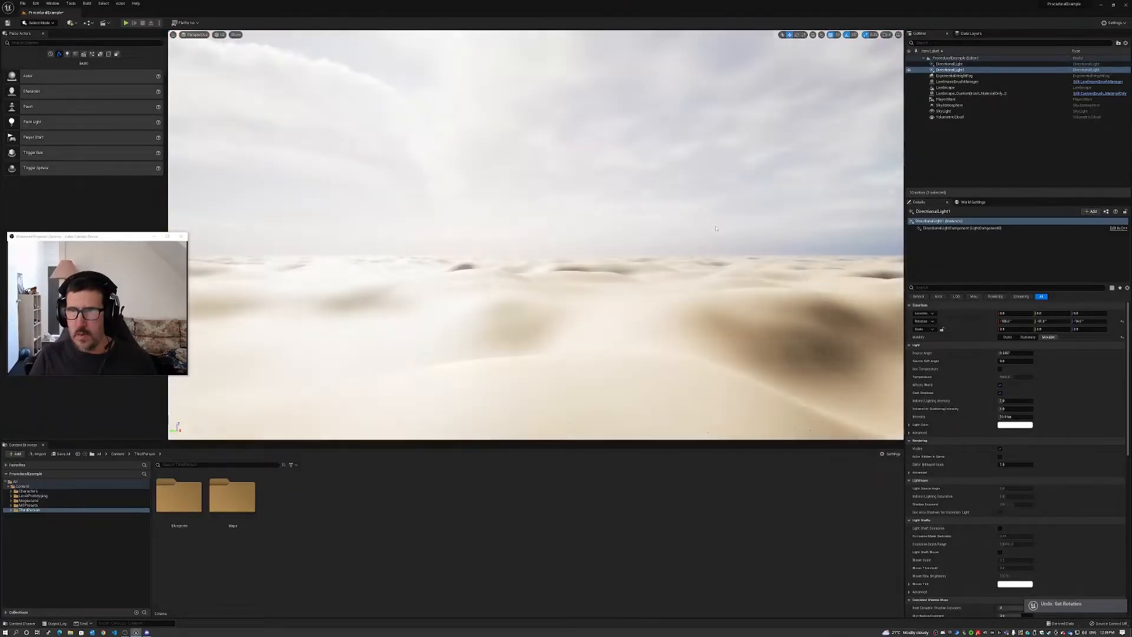
{"action": "key", "text": "ctrl+z"}
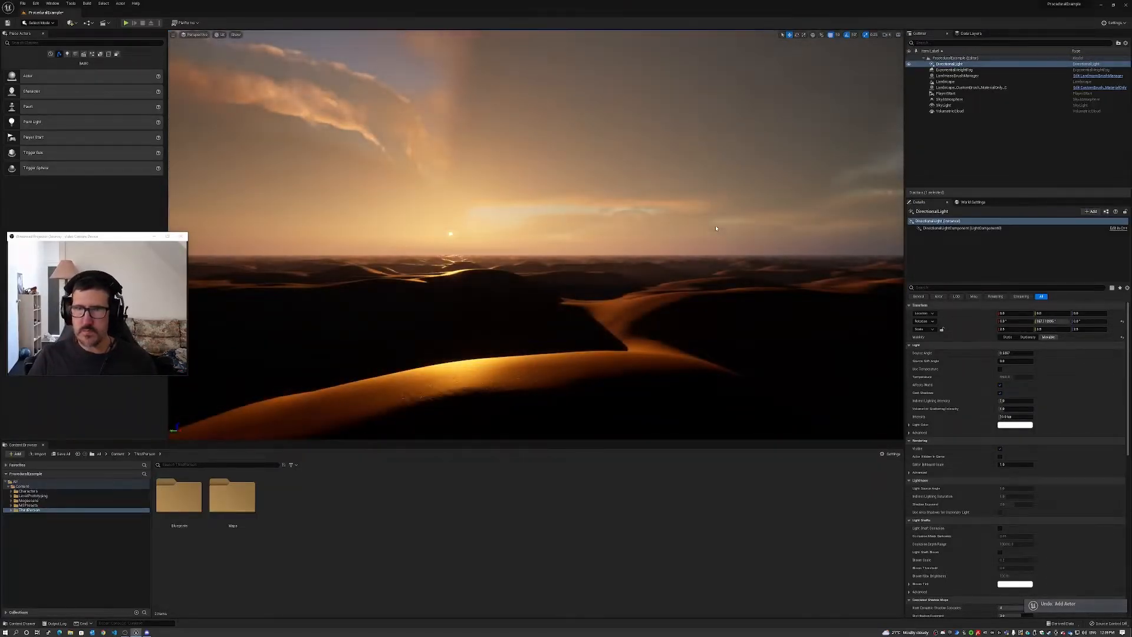
{"action": "key", "text": "ctrl+s"}
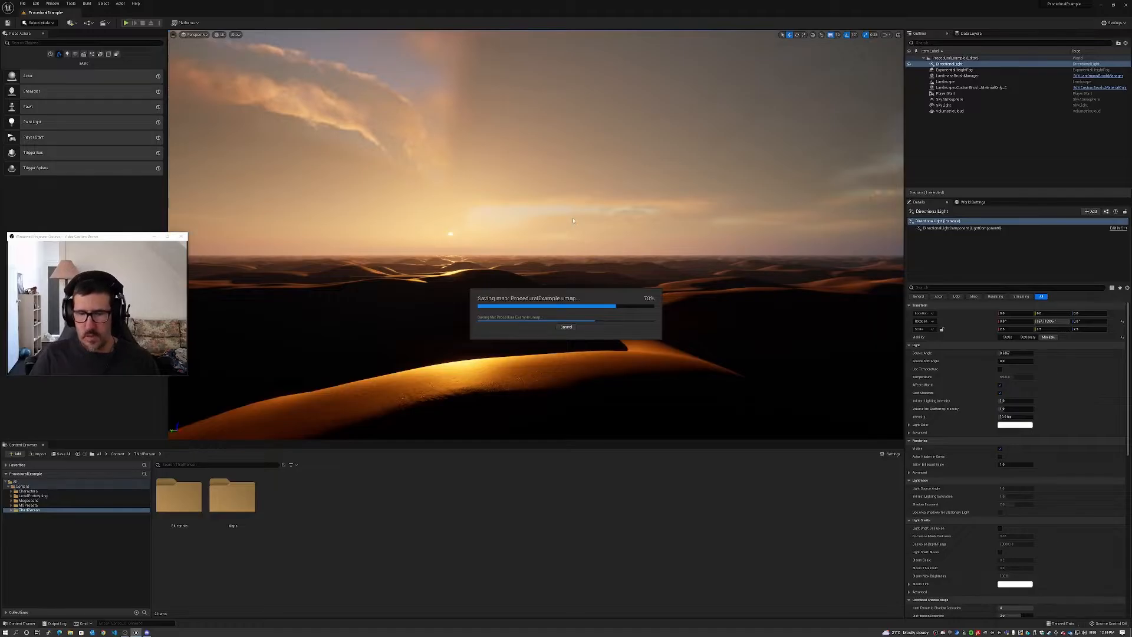
Adjust the Fog Density and Fog Height Falloff of the ExponentialHeightFog for haze over the distant dunes
{"action": "right_click_drag", "start_coordinate": [563, 250], "coordinate": [533, 248]}
{"action": "key", "text": "w"}
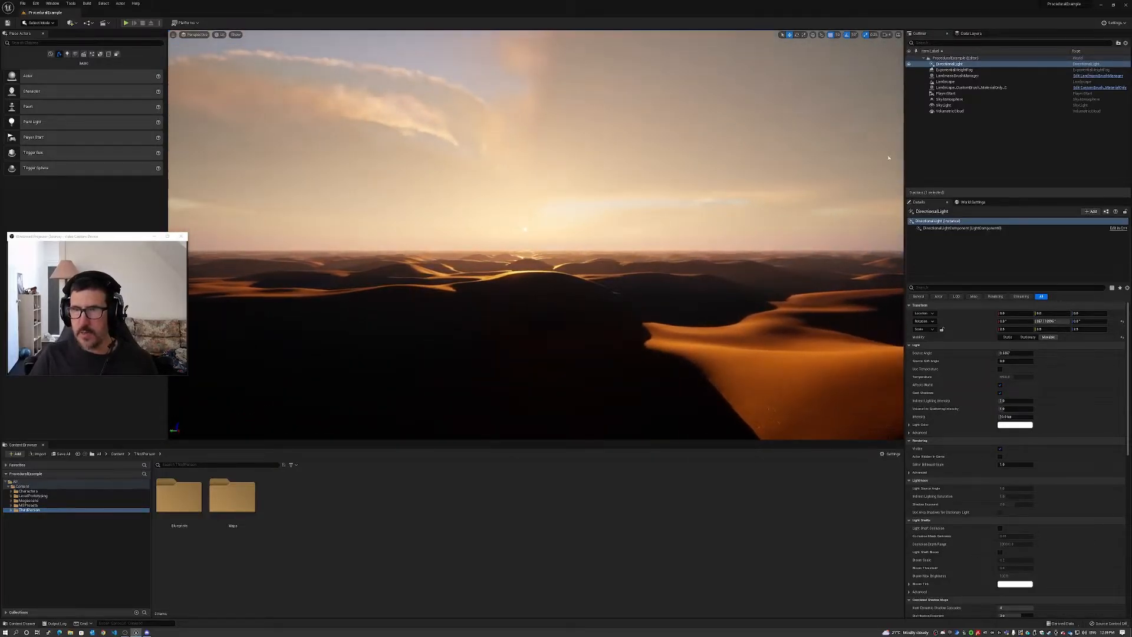
{"action": "left_click", "coordinate": [955, 70]}
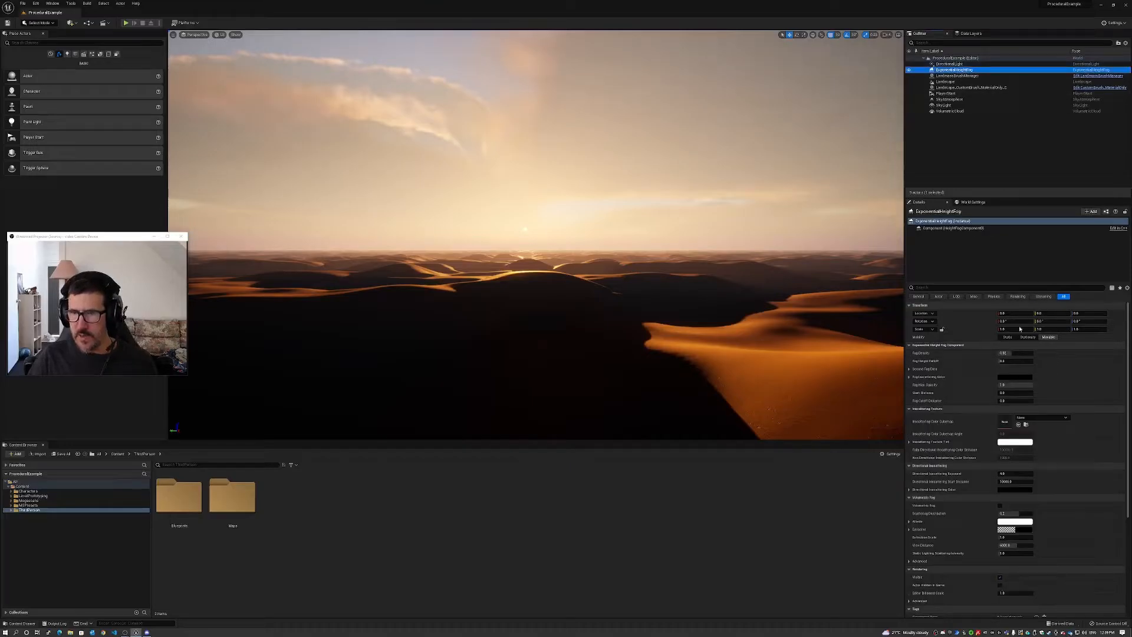
{"action": "mouse_move", "coordinate": [1011, 353]}
{"action": "left_mouse_down"}
{"action": "mouse_move", "coordinate": [998, 361]}
{"action": "mouse_move", "coordinate": [1022, 361]}
{"action": "mouse_move", "coordinate": [1003, 361]}
{"action": "left_mouse_up"}
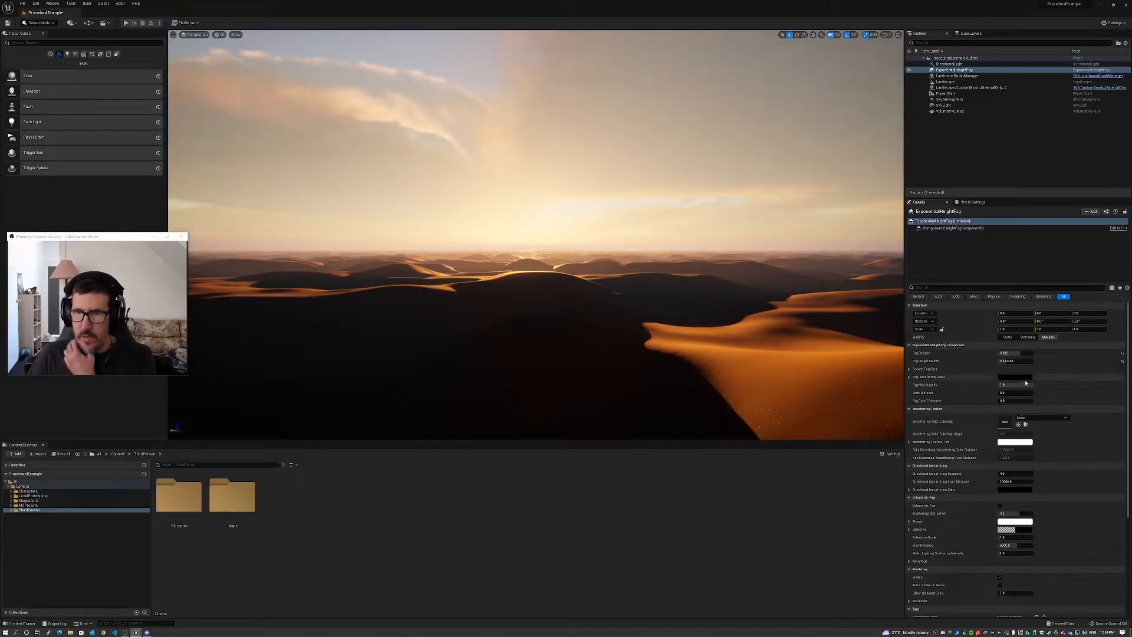
Try a black Albedo color for the ExponentialHeightFog's volumetric fog and restore it to white
{"action": "left_click", "coordinate": [1014, 523]}
{"action": "left_click_drag", "start_coordinate": [969, 543], "coordinate": [973, 561]}
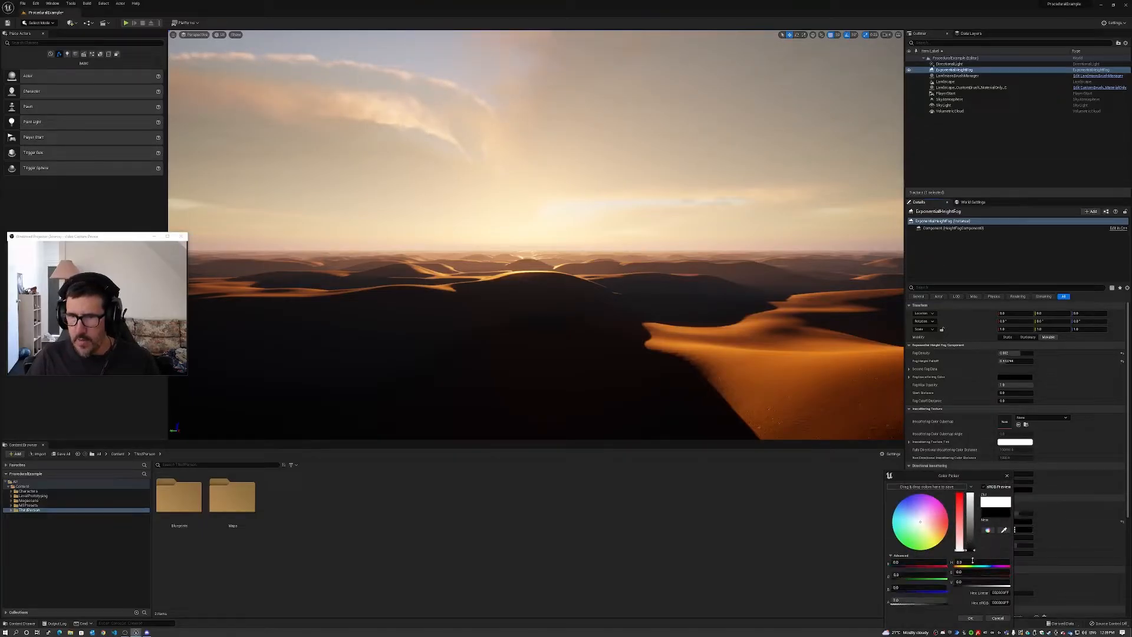
{"action": "left_click", "coordinate": [970, 618]}
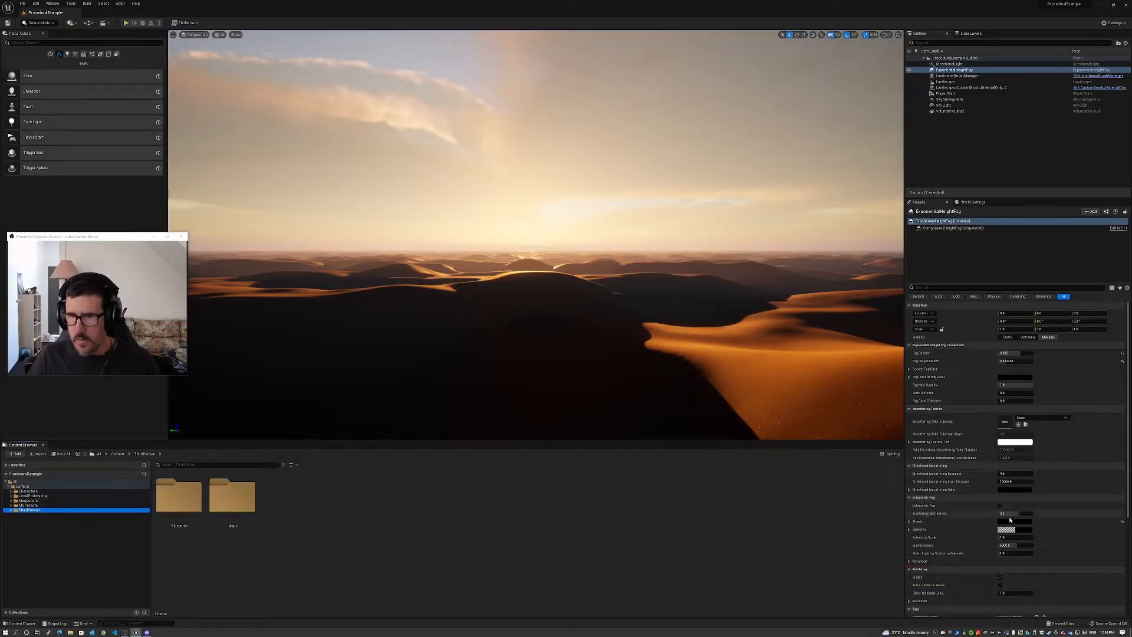
{"action": "left_click", "coordinate": [1010, 521]}
{"action": "left_click_drag", "start_coordinate": [966, 536], "coordinate": [974, 473]}
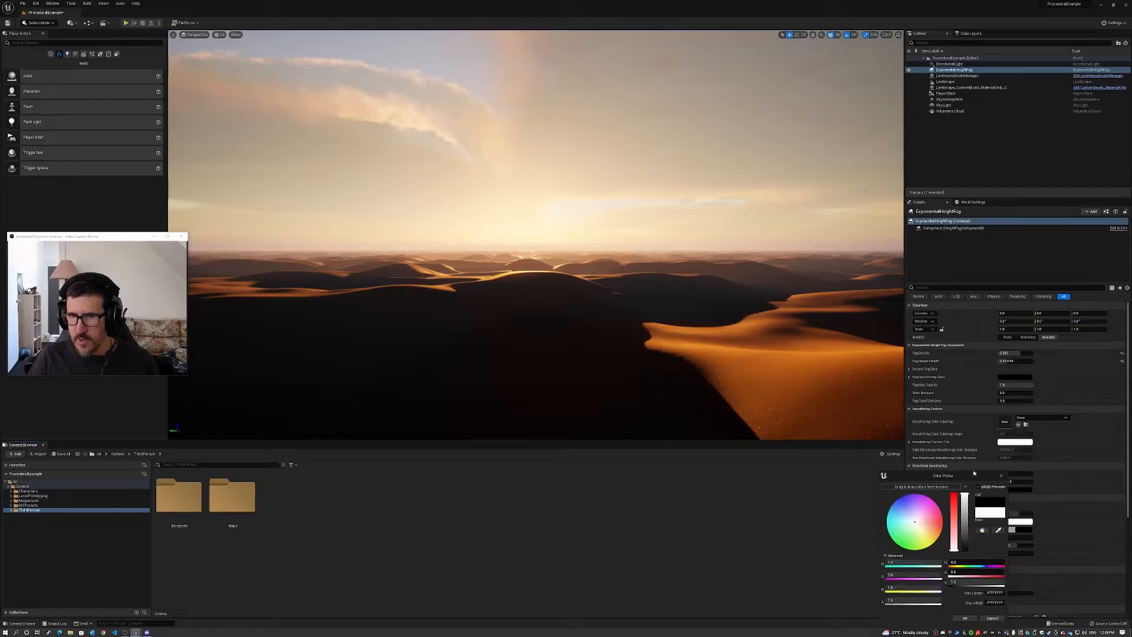
{"action": "left_click", "coordinate": [968, 617]}
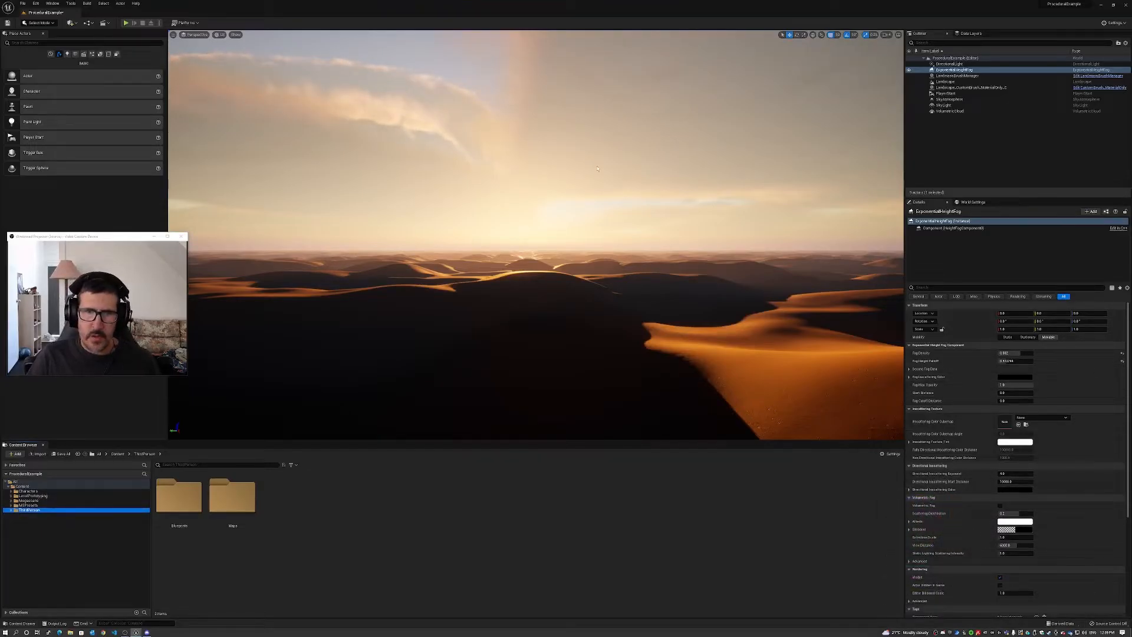
Adjust the DirectionalLight's Y rotation while viewing the dunes from different angles, leaving the sun just above the horizon
{"action": "left_click", "coordinate": [956, 64]}
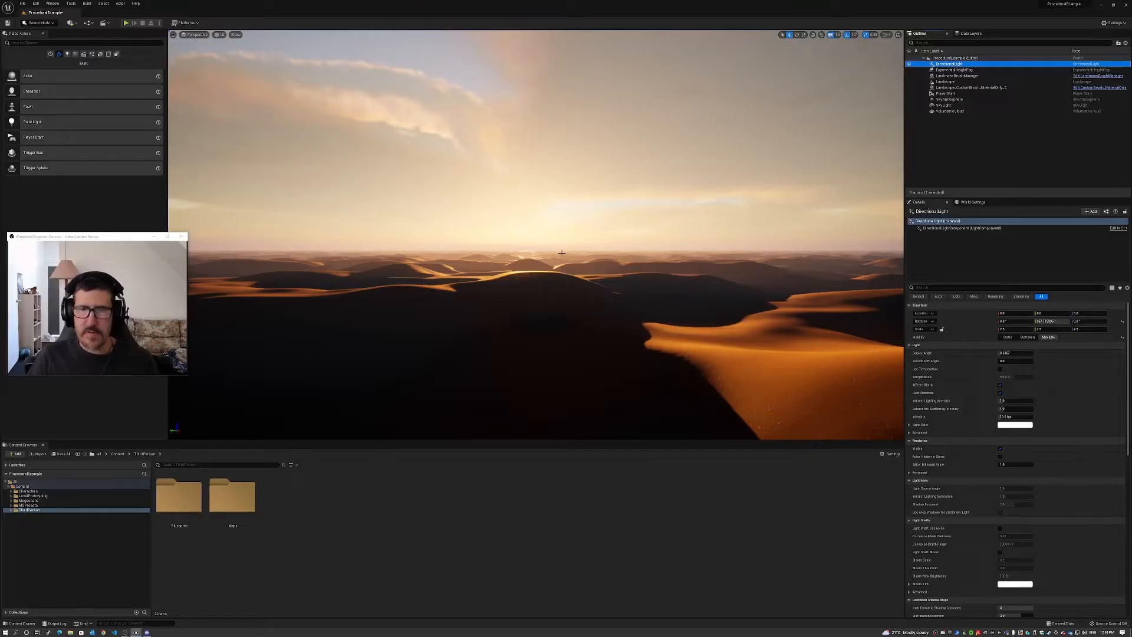
{"action": "key", "text": "d"}
{"action": "right_click_drag", "start_coordinate": [561, 253], "coordinate": [556, 211]}
{"action": "key", "text": "w"}
{"action": "key", "text": "d"}
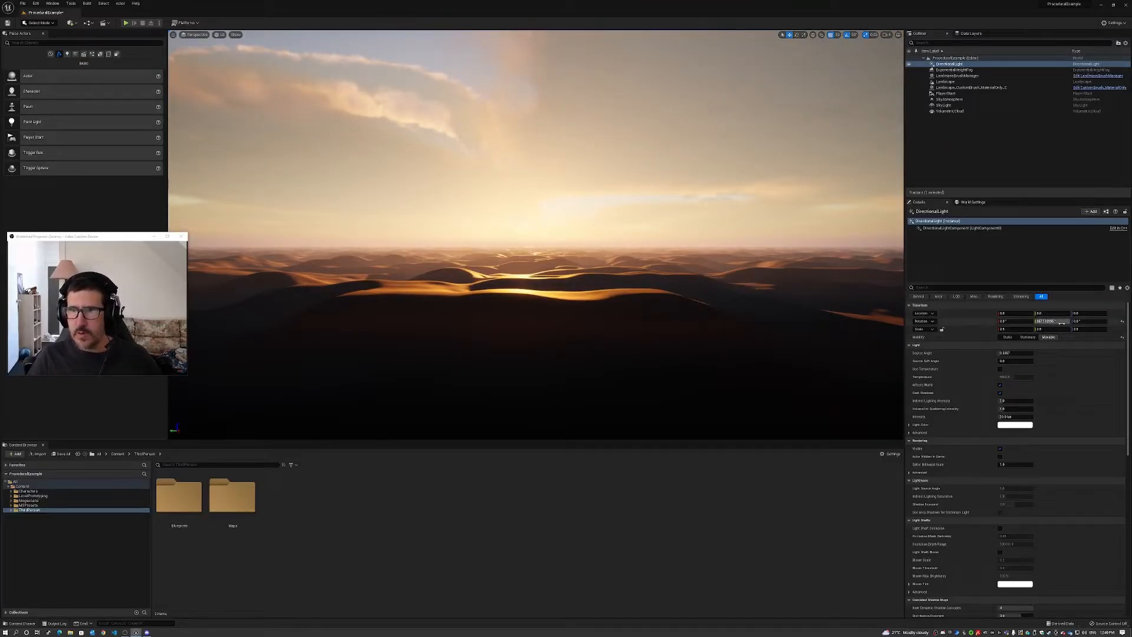
{"action": "left_click_drag", "start_coordinate": [1066, 321], "coordinate": [1129, 321]}
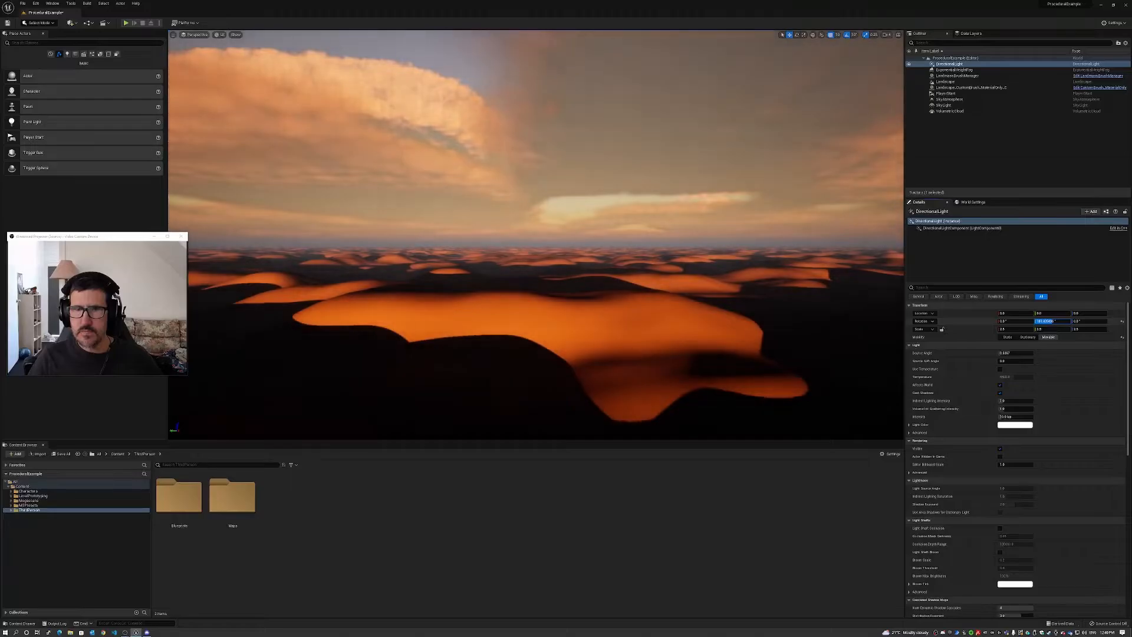
{"action": "right_click_drag", "start_coordinate": [678, 254], "coordinate": [944, 243]}
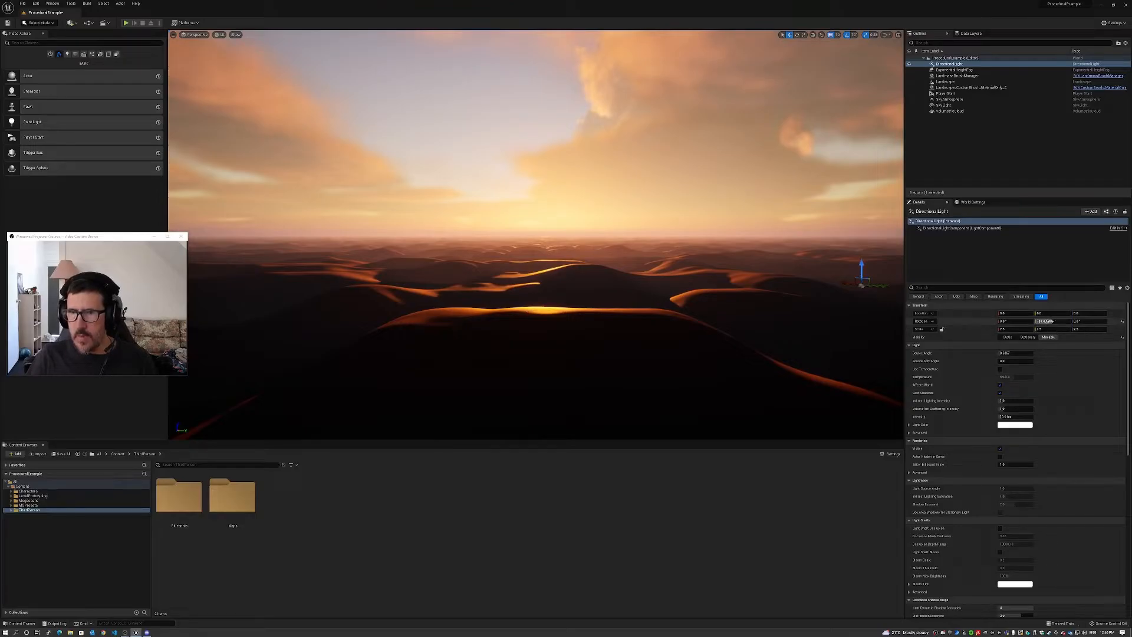
{"action": "left_click_drag", "start_coordinate": [1053, 322], "coordinate": [1047, 322]}
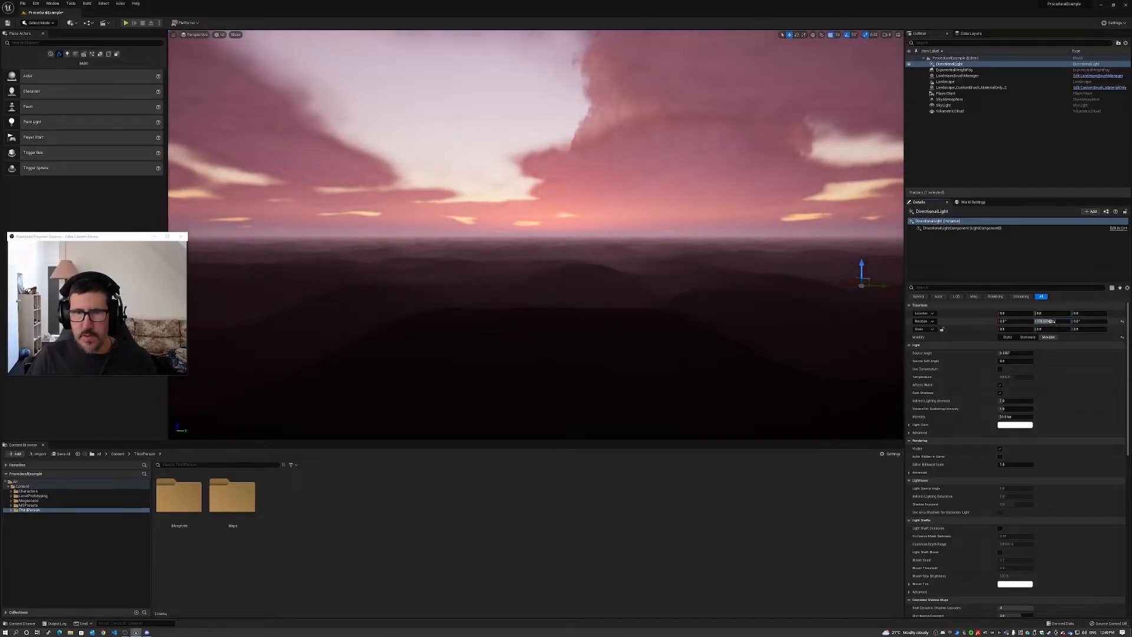
{"action": "left_click_drag", "start_coordinate": [1047, 321], "coordinate": [1058, 321]}
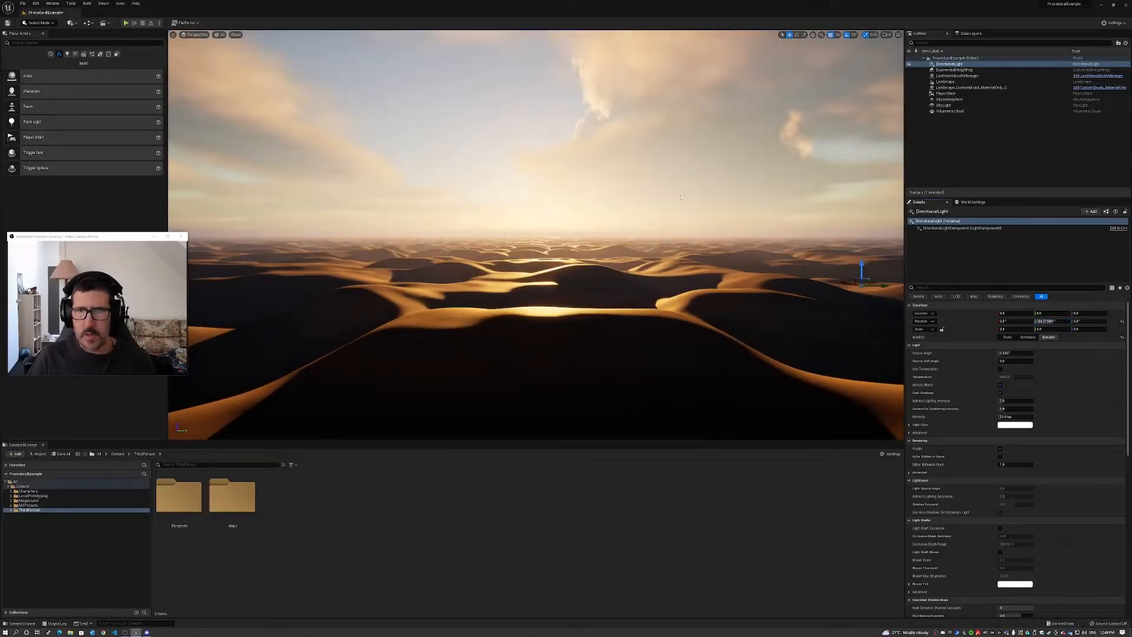
Readjust the ExponentialHeightFog's height falloff, try a Fog Density of 0, and raise the density again for light haze
{"action": "left_click", "coordinate": [955, 69]}
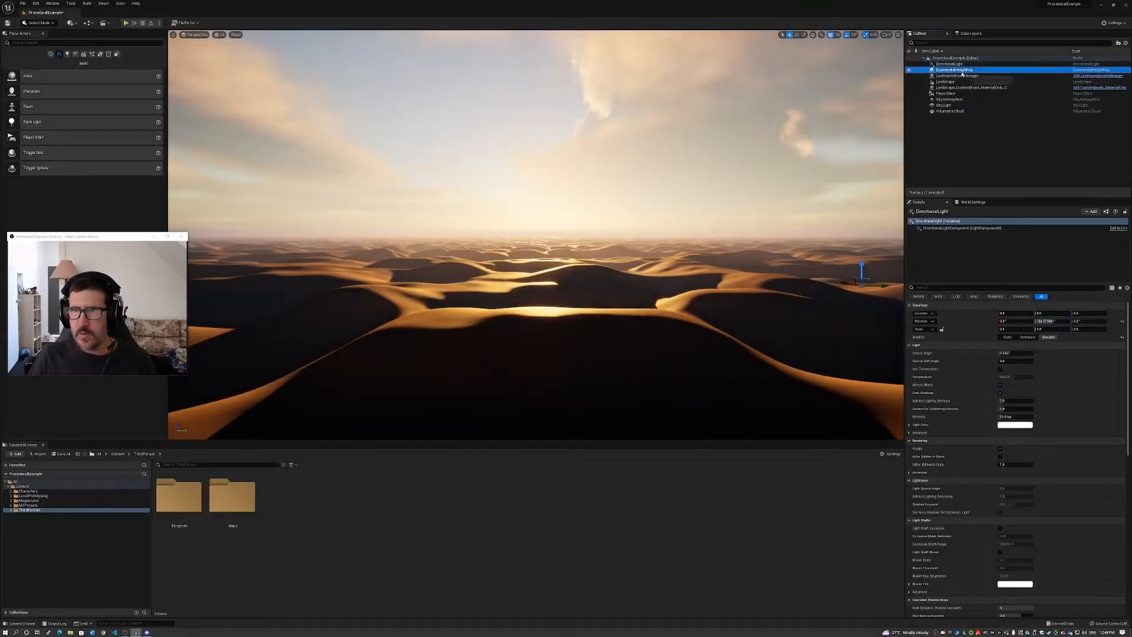
{"action": "mouse_move", "coordinate": [1022, 353]}
{"action": "left_mouse_down"}
{"action": "mouse_move", "coordinate": [1033, 361]}
{"action": "mouse_move", "coordinate": [1003, 361]}
{"action": "left_mouse_up"}
{"action": "left_click", "coordinate": [1015, 353]}
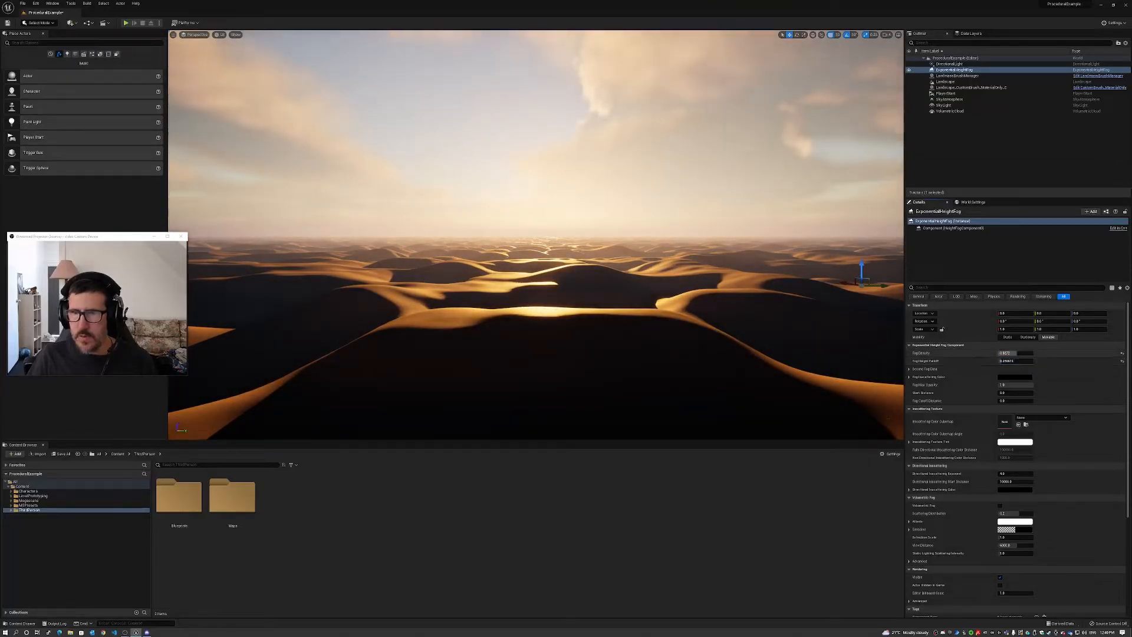
{"action": "type", "text": "0"}
{"action": "key", "text": "Return"}
{"action": "left_click_drag", "start_coordinate": [1000, 353], "coordinate": [1017, 353]}
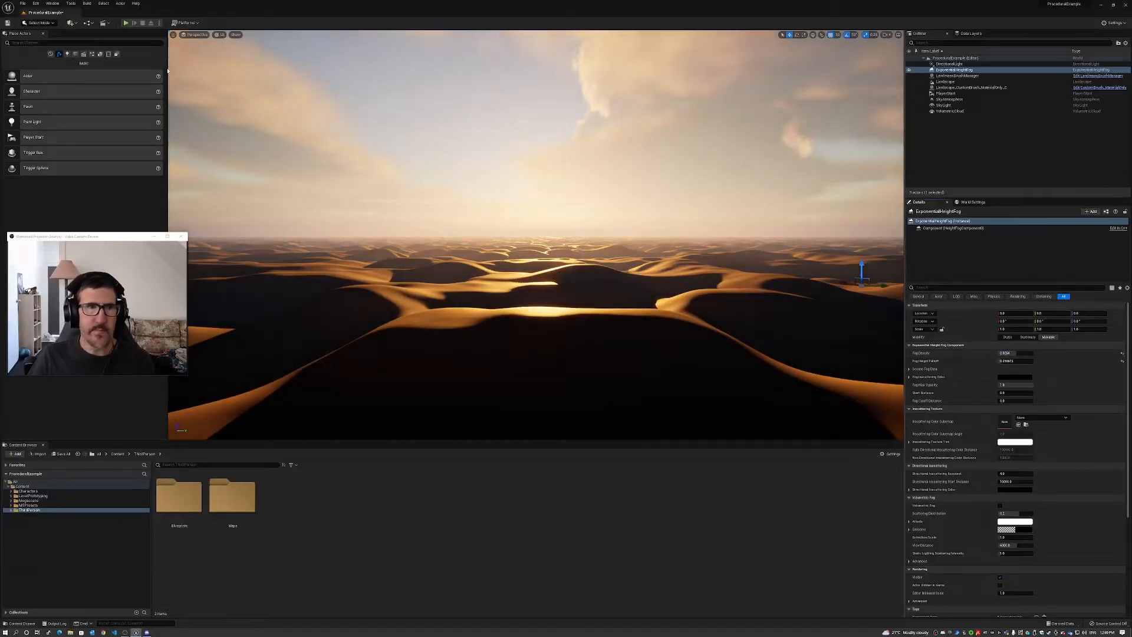
Playtest the level under the adjusted light and fog, run and jump with the character, and end the session
{"action": "left_click", "coordinate": [125, 23]}
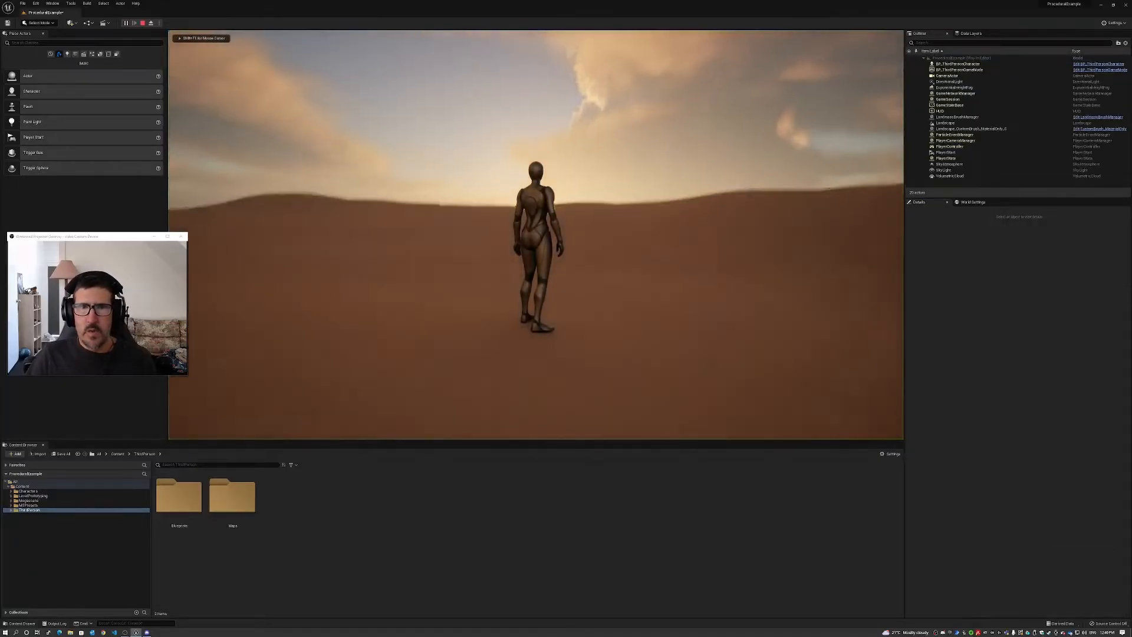
{"action": "key", "text": "w"}
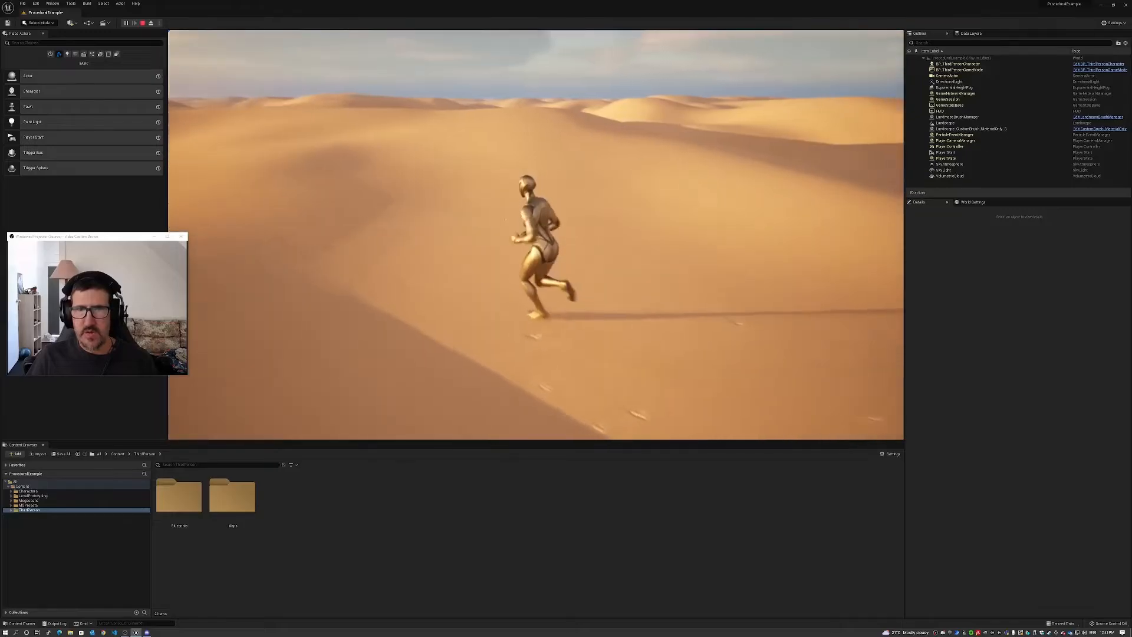
{"action": "key", "text": "space"}
{"action": "key", "text": "Escape"}
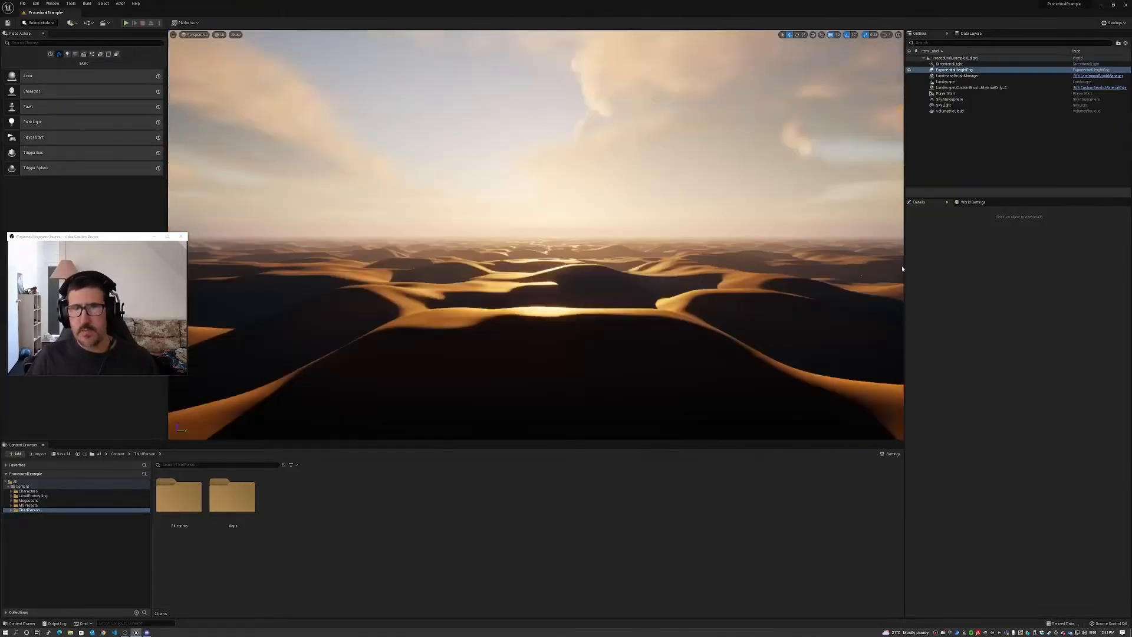
Set the DirectionalLight's Intensity to 3.25 and check the dunes facing toward the sun
{"action": "left_click", "coordinate": [950, 64]}
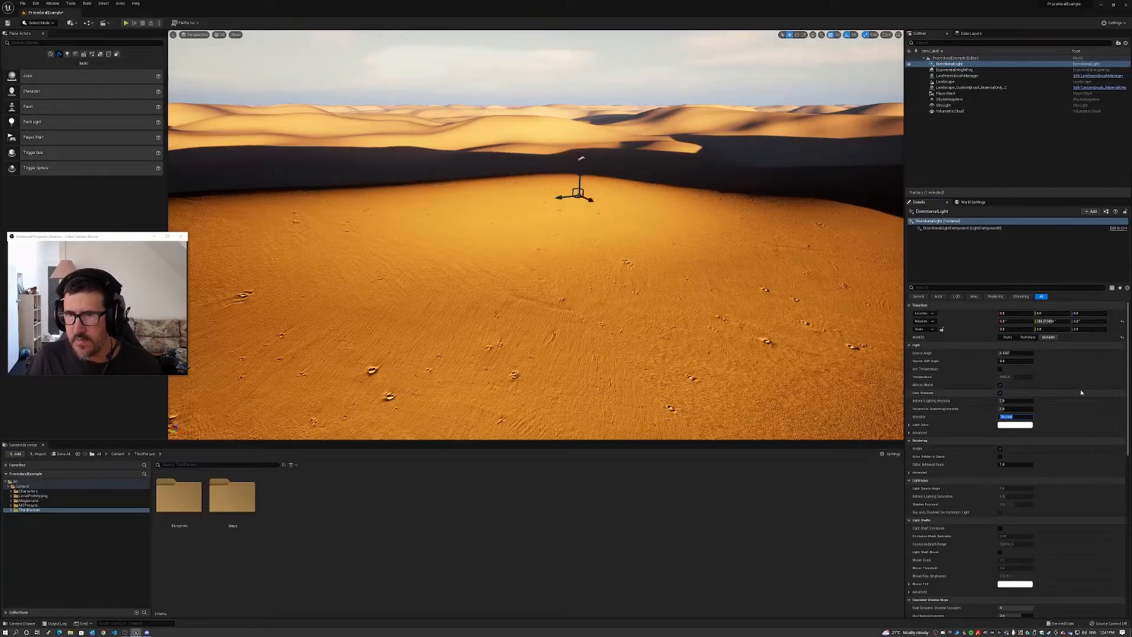
{"action": "type", "text": "3.25"}
{"action": "key", "text": "Return"}
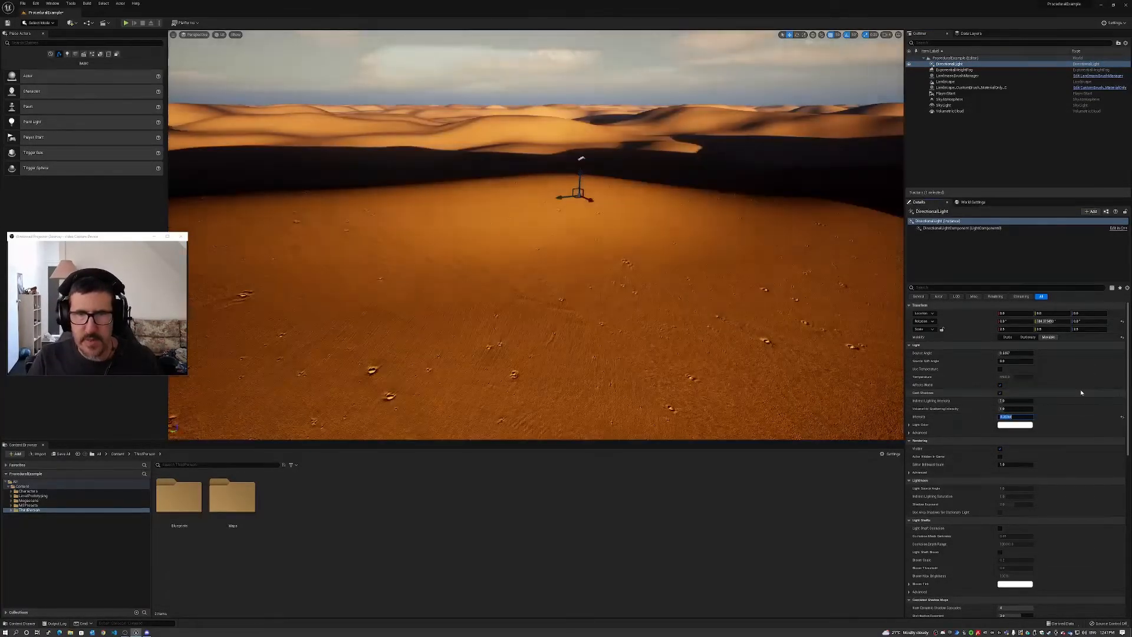
{"action": "right_click_drag", "start_coordinate": [721, 250], "coordinate": [367, 233]}
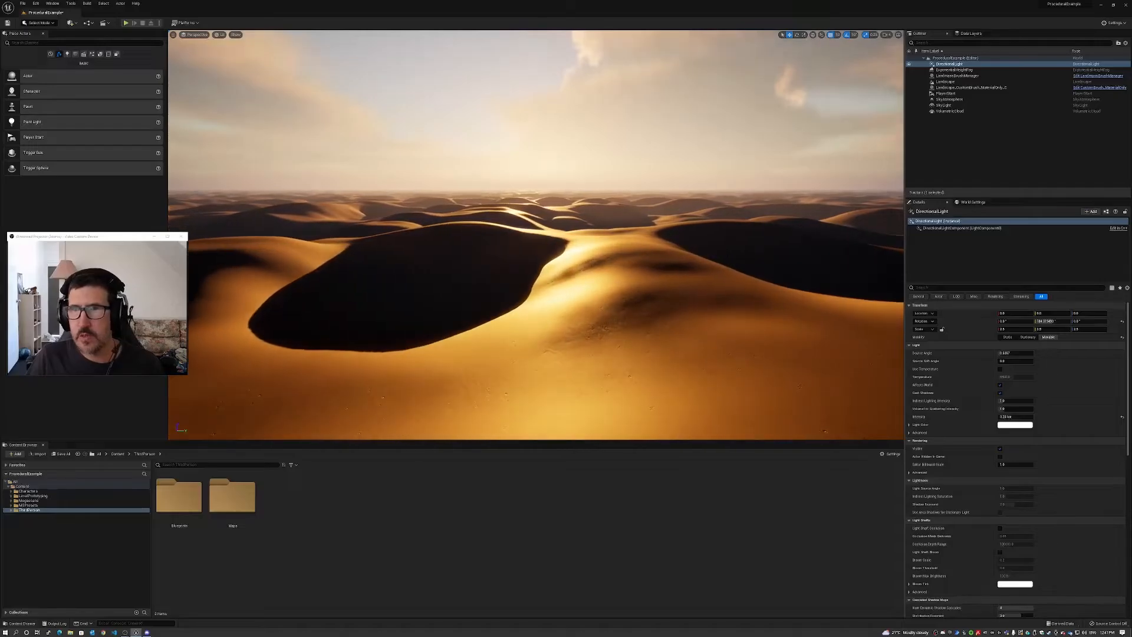
Adjust the DirectionalLight's Y and Z rotation to put the sun low on the horizon for sunset, and inspect the dunes
{"action": "mouse_move", "coordinate": [1054, 321]}
{"action": "left_mouse_down"}
{"action": "mouse_move", "coordinate": [1080, 321]}
{"action": "mouse_move", "coordinate": [1057, 322]}
{"action": "left_mouse_up"}
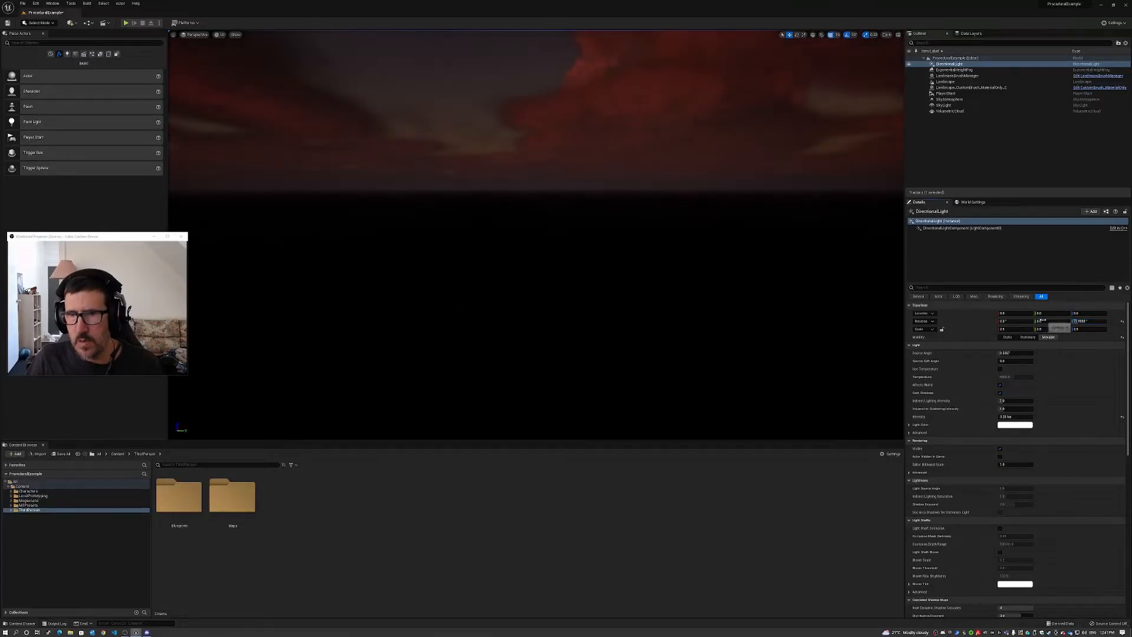
{"action": "left_click_drag", "start_coordinate": [1047, 322], "coordinate": [1064, 322]}
{"action": "right_click_drag", "start_coordinate": [536, 234], "coordinate": [519, 214]}
{"action": "key", "text": "w"}
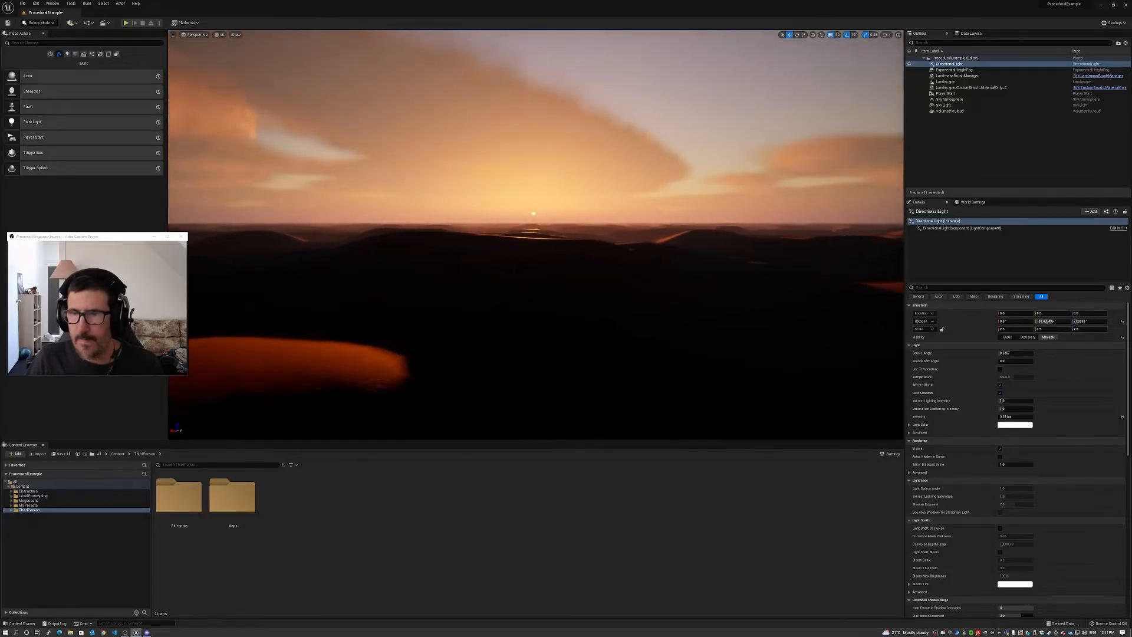
{"action": "key", "text": "w"}
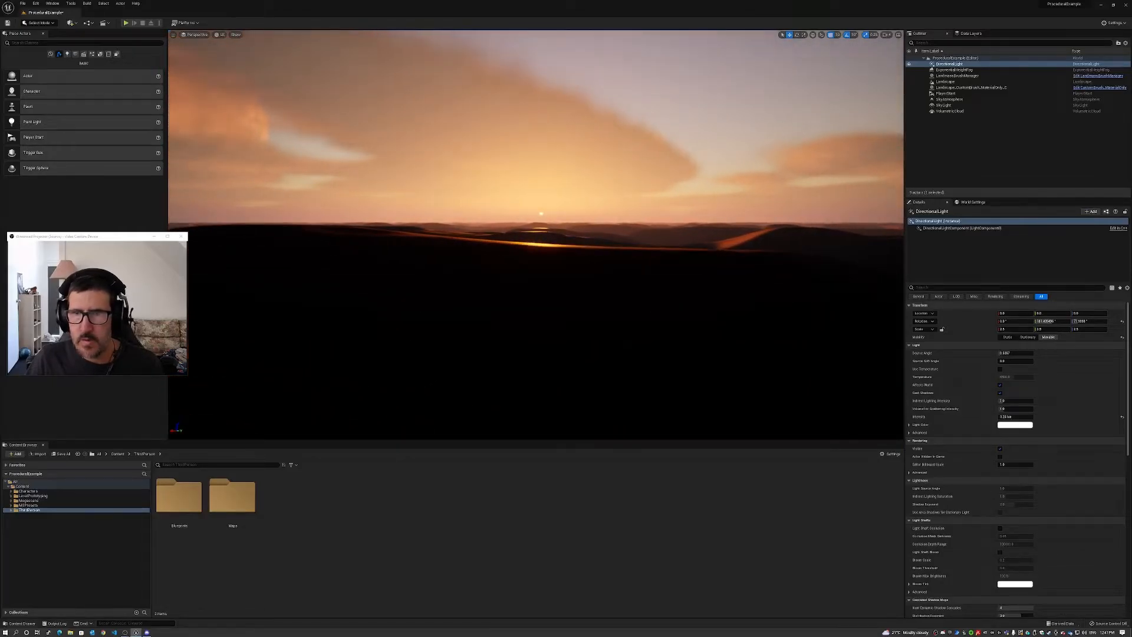
{"action": "right_click_drag", "start_coordinate": [519, 213], "coordinate": [506, 181]}
{"action": "key", "text": "w"}
{"action": "key", "text": "w"}
{"action": "right_click_drag", "start_coordinate": [697, 241], "coordinate": [692, 267]}
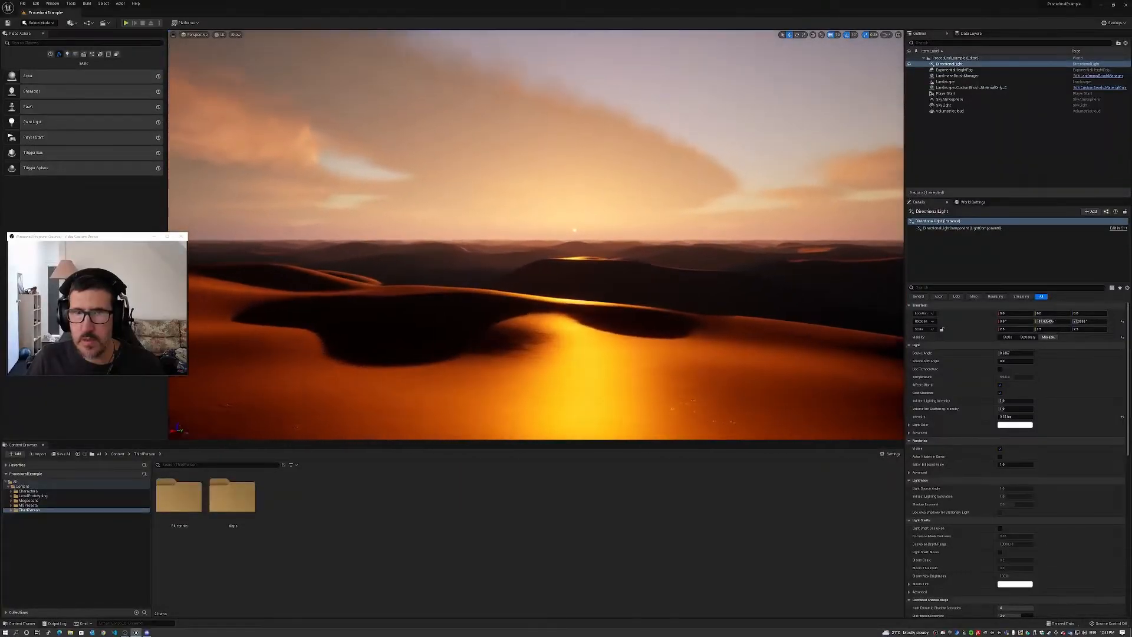
Try a Rayleigh Scattering Scale of 0 on the SkyAtmosphere
{"action": "left_click", "coordinate": [949, 99]}
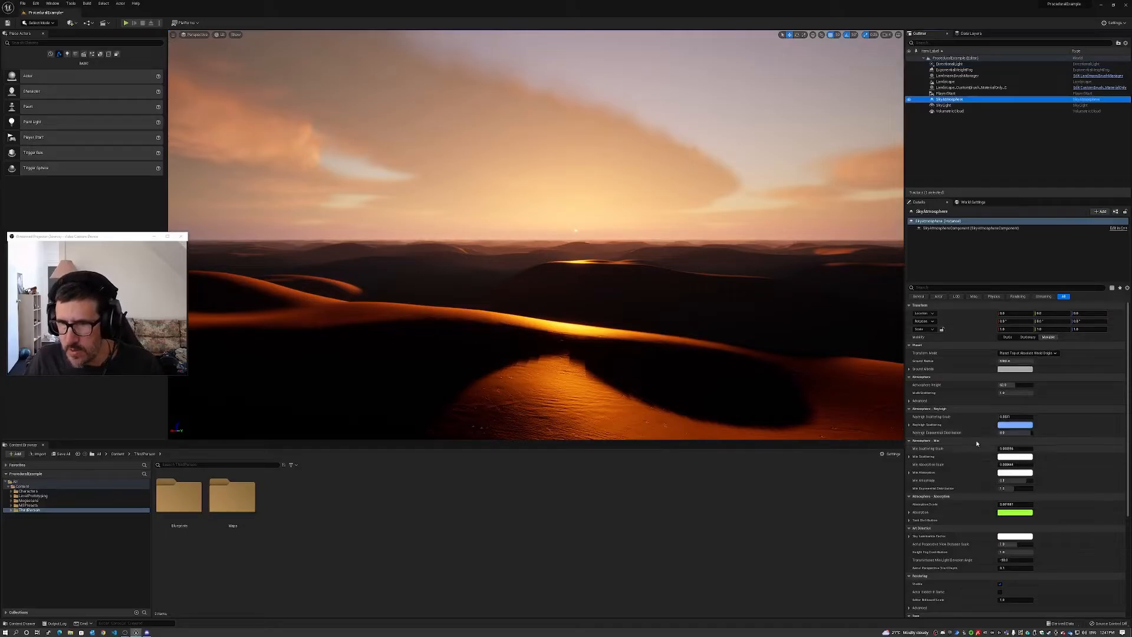
{"action": "left_click", "coordinate": [910, 402]}
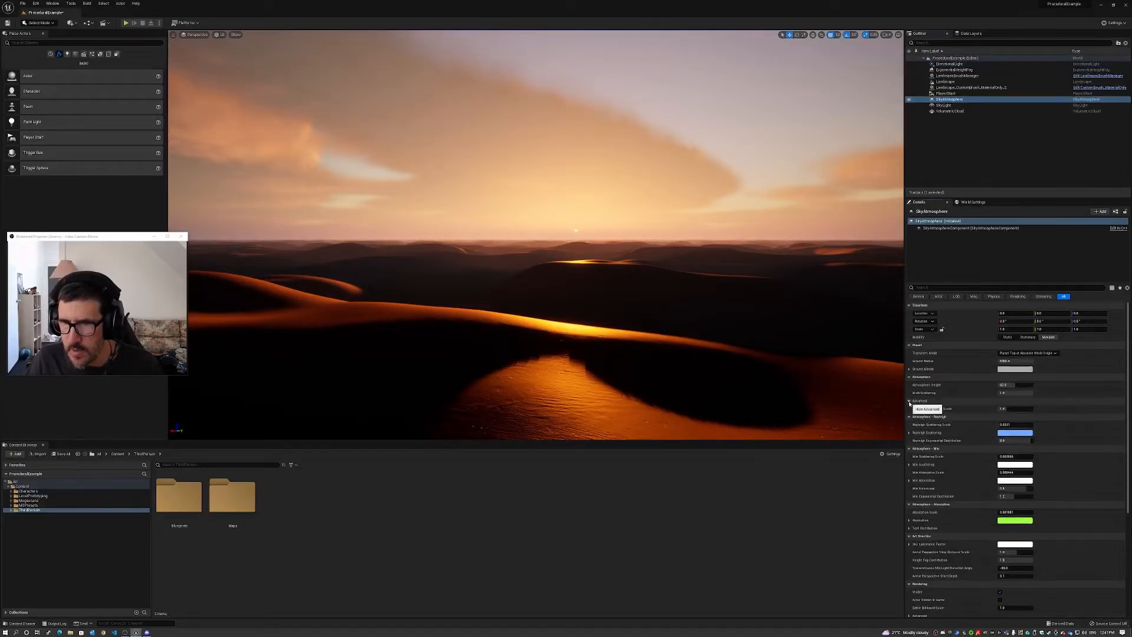
{"action": "left_click", "coordinate": [910, 402]}
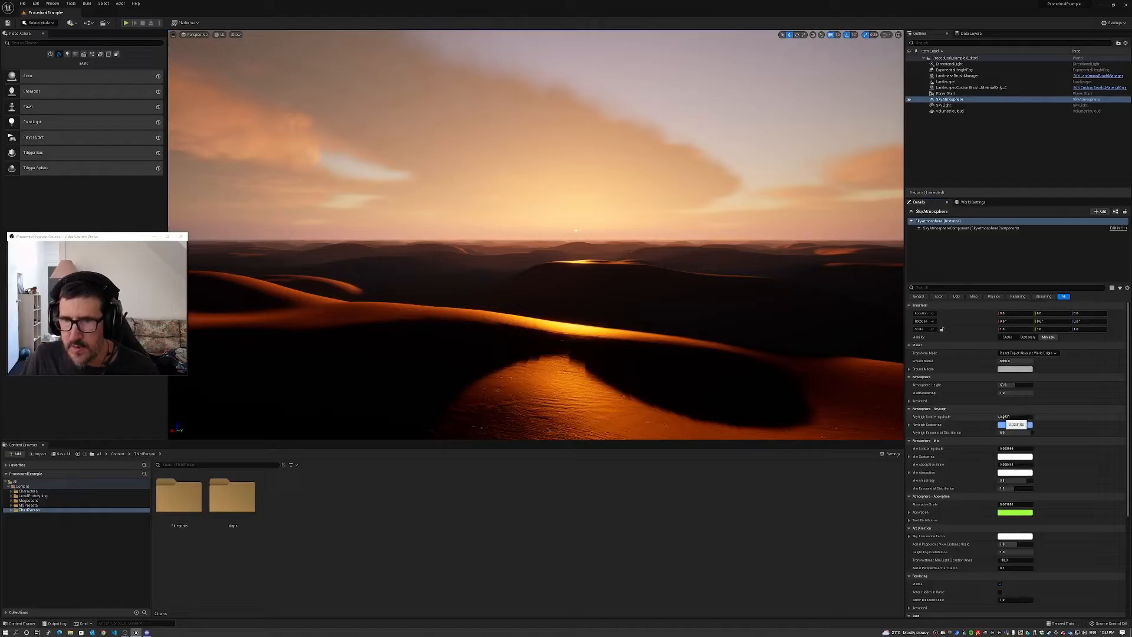
{"action": "mouse_move", "coordinate": [1001, 417]}
{"action": "left_mouse_down"}
{"action": "mouse_move", "coordinate": [970, 416]}
{"action": "mouse_move", "coordinate": [1024, 417]}
{"action": "mouse_move", "coordinate": [998, 416]}
{"action": "left_mouse_up"}
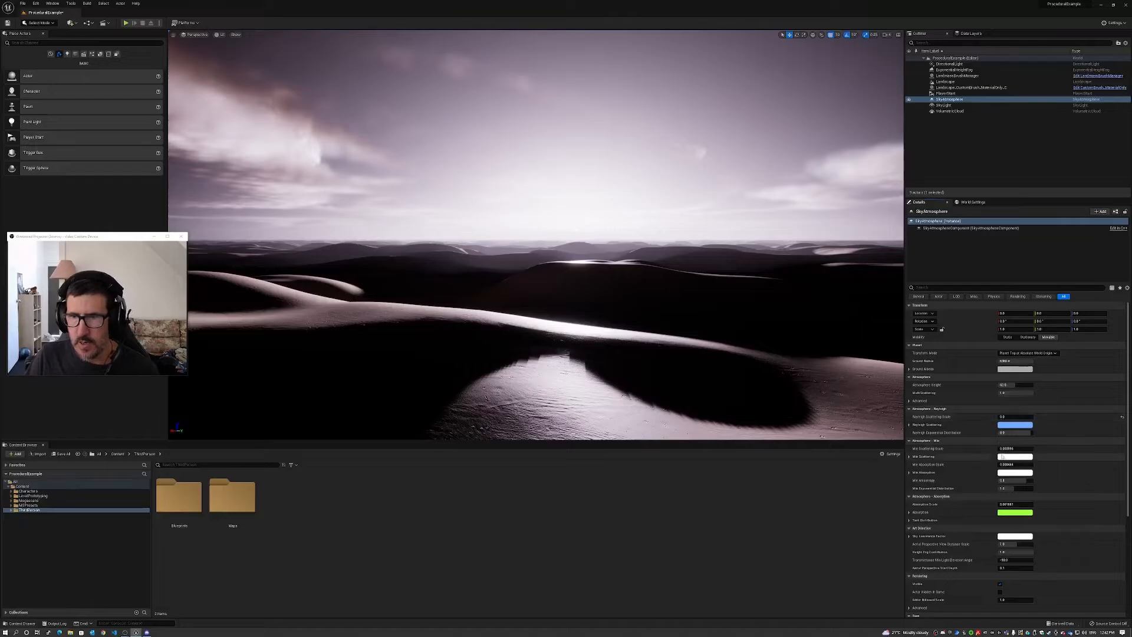
Try a Mie Scattering Scale of 0 on the SkyAtmosphere and raise its Rayleigh Scattering Scale for a deep red sky
{"action": "left_click_drag", "start_coordinate": [1004, 449], "coordinate": [1004, 417]}
{"action": "right_click_drag", "start_coordinate": [537, 236], "coordinate": [566, 233]}
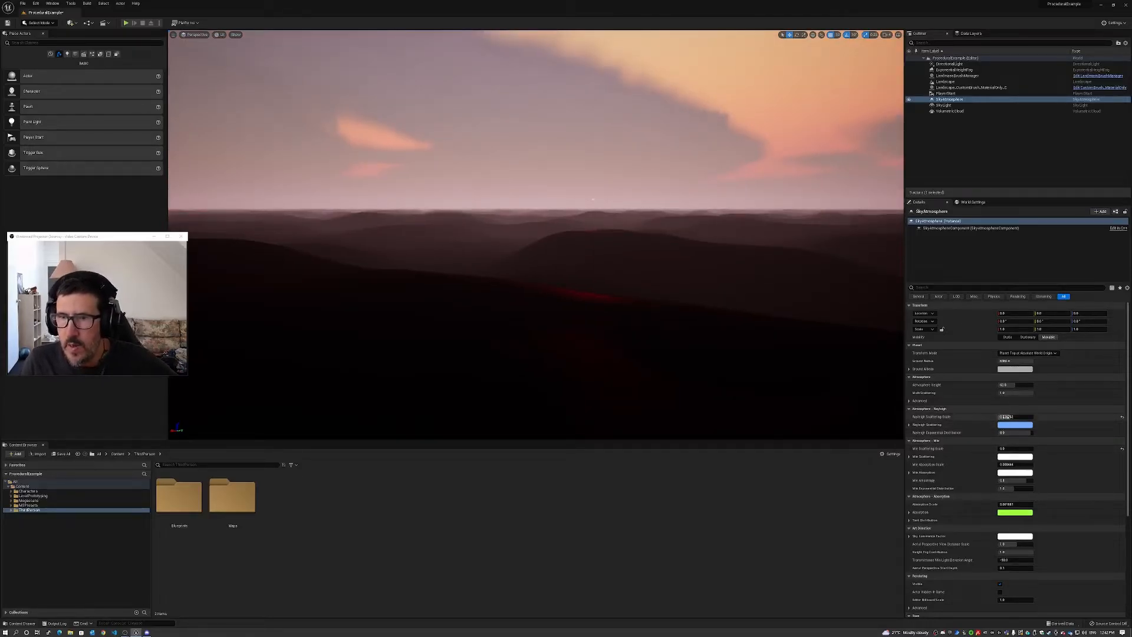
{"action": "left_click_drag", "start_coordinate": [1006, 417], "coordinate": [1003, 417]}
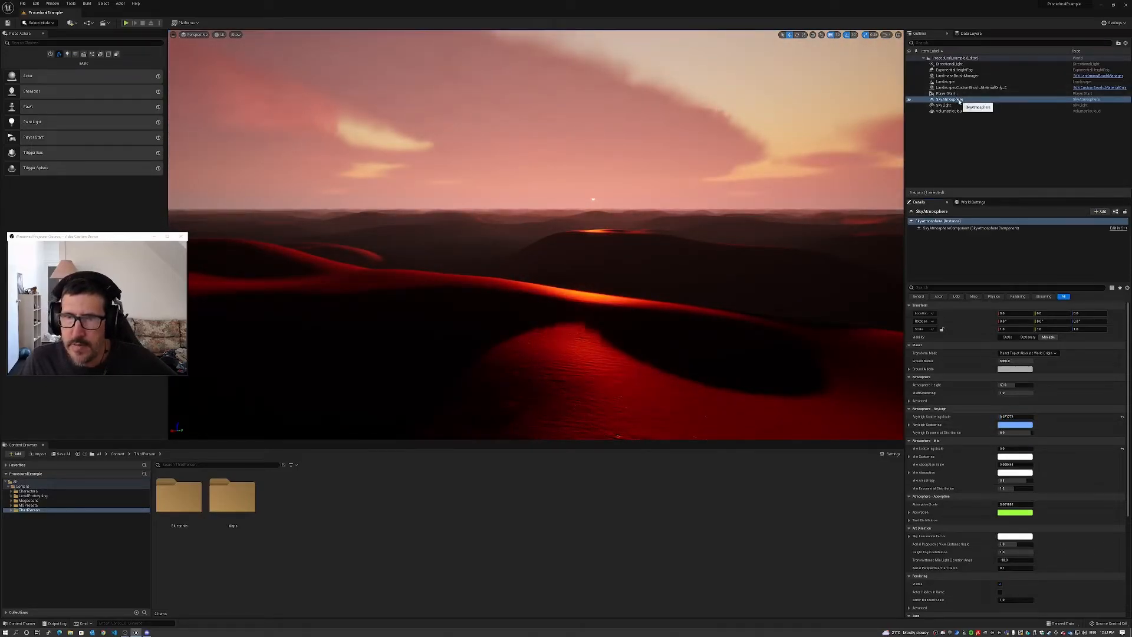
Fly the viewport camera up and back to inspect the red-lit dunes from above
{"action": "right_click_drag", "start_coordinate": [535, 236], "coordinate": [535, 377]}
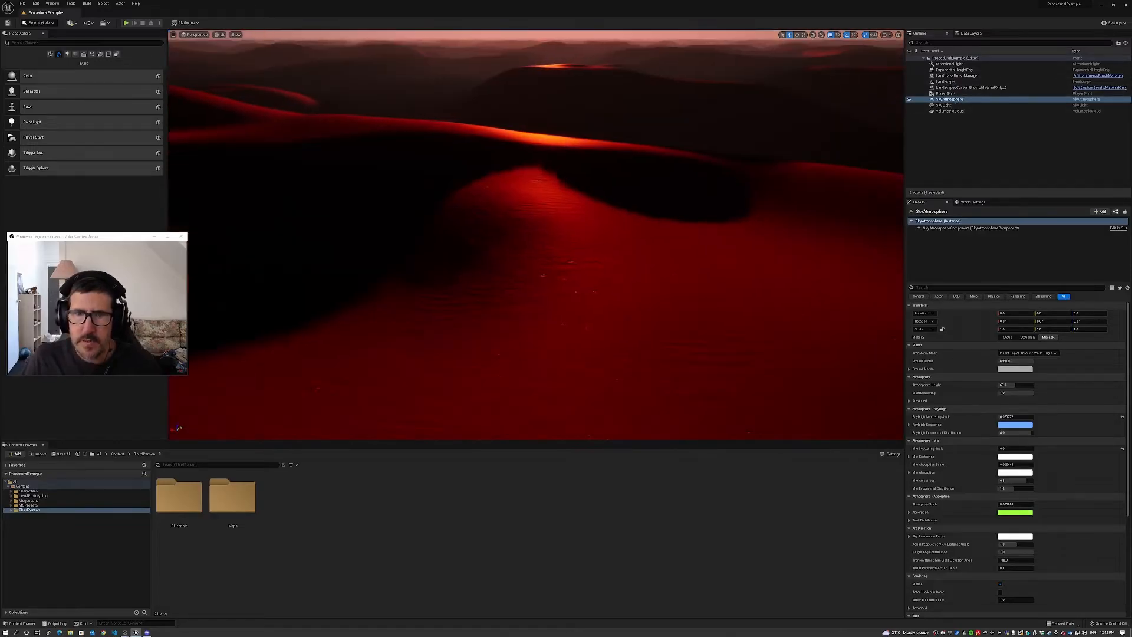
{"action": "key", "text": "s"}
{"action": "key", "text": "s"}
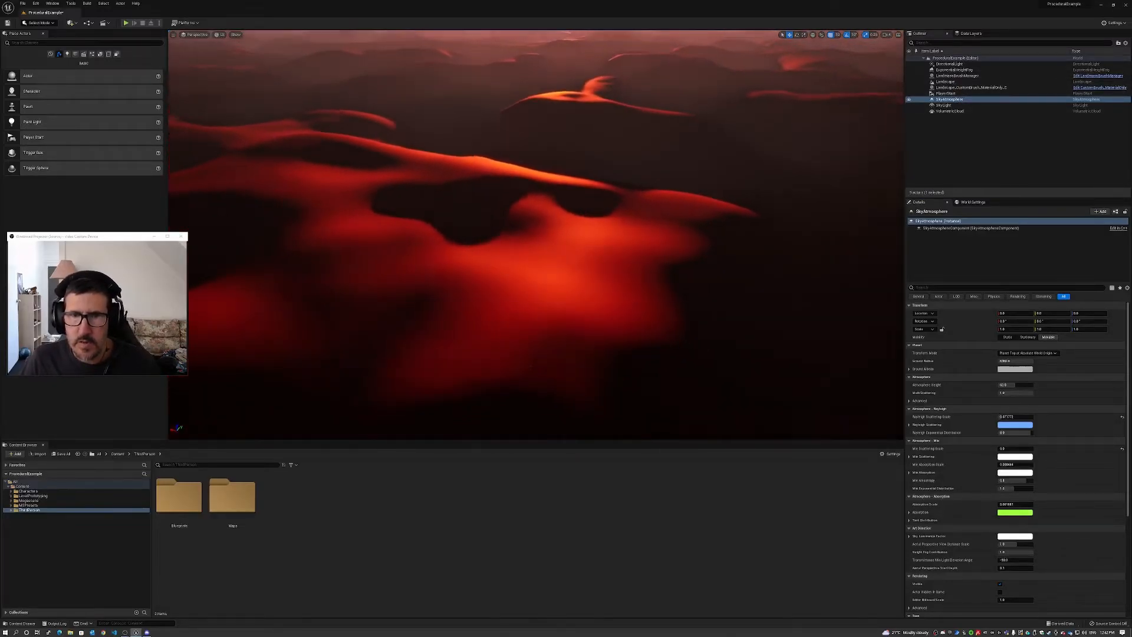
{"action": "right_click_drag", "start_coordinate": [536, 236], "coordinate": [536, 129]}
{"action": "key", "text": "s"}
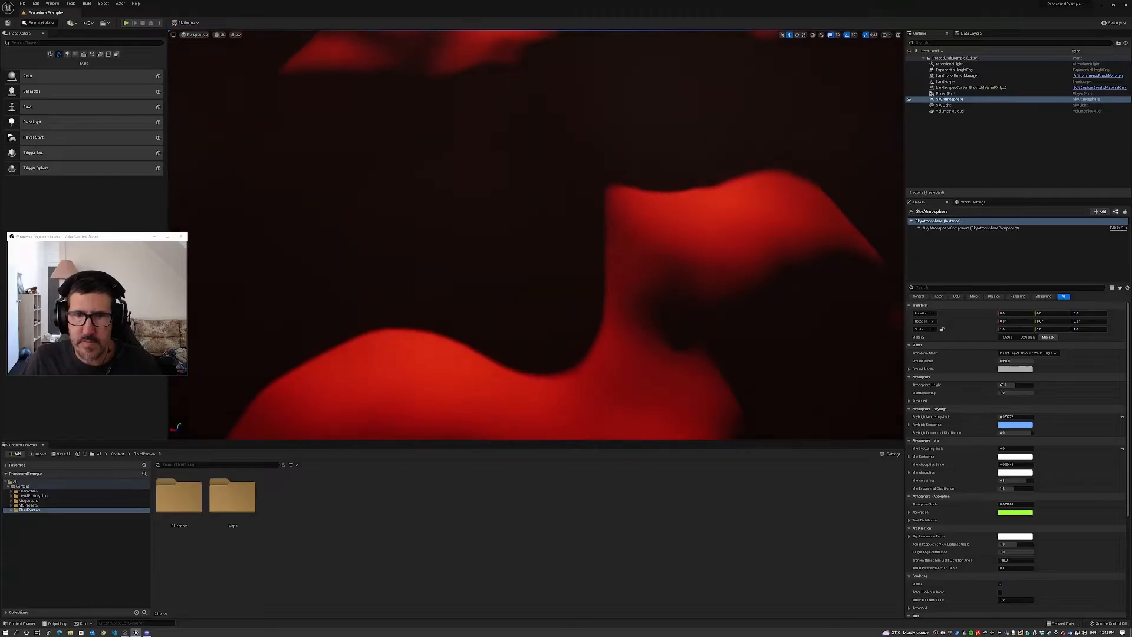
Raise the viewport camera speed to its maximum and fly out far enough to view the landscape's full extent and edges
{"action": "left_click", "coordinate": [887, 35]}
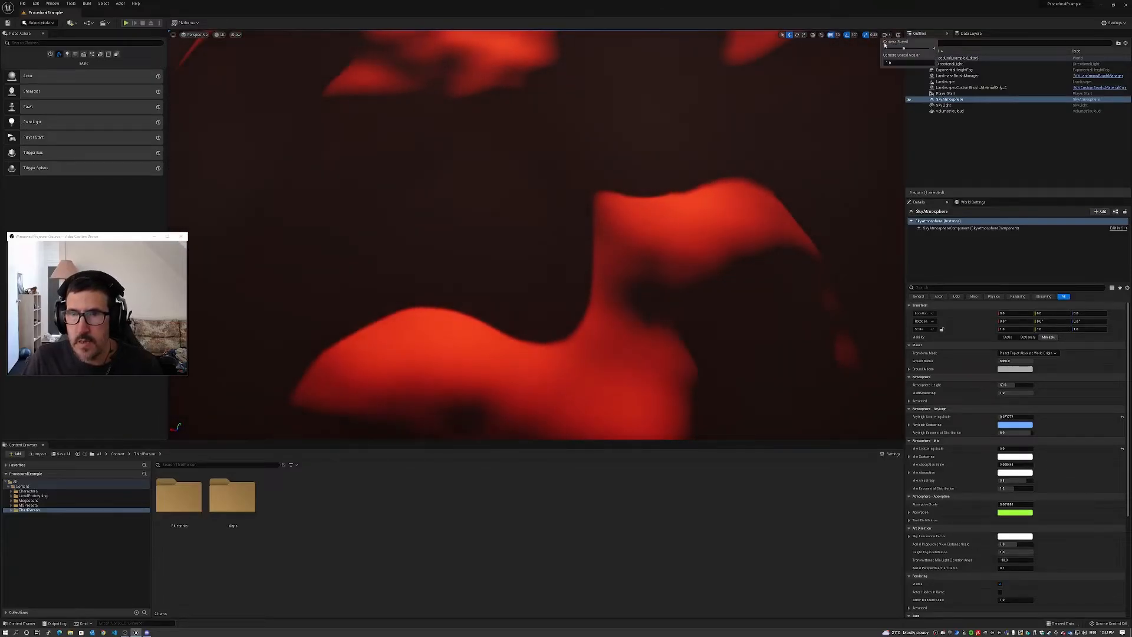
{"action": "left_click_drag", "start_coordinate": [905, 50], "coordinate": [957, 58]}
{"action": "key", "text": "s"}
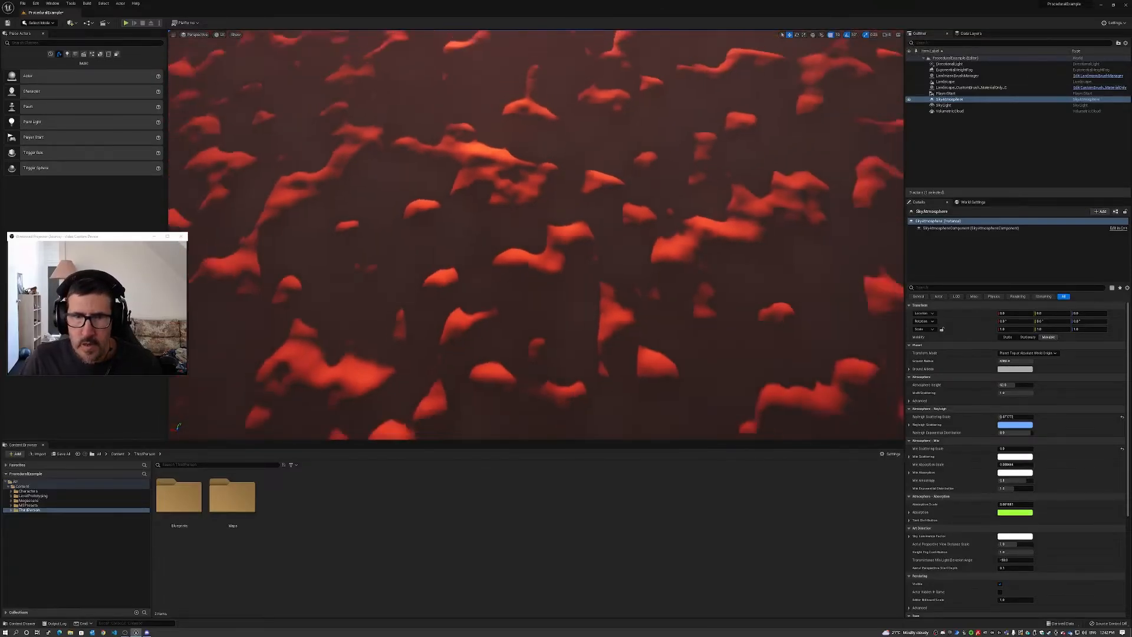
{"action": "key", "text": "s"}
{"action": "right_click_drag", "start_coordinate": [536, 236], "coordinate": [513, 115]}
{"action": "key", "text": "s"}
{"action": "key", "text": "s"}
{"action": "key", "text": "s"}
{"action": "key", "text": "s"}
{"action": "key", "text": "w"}
{"action": "key", "text": "w"}
{"action": "key", "text": "w"}
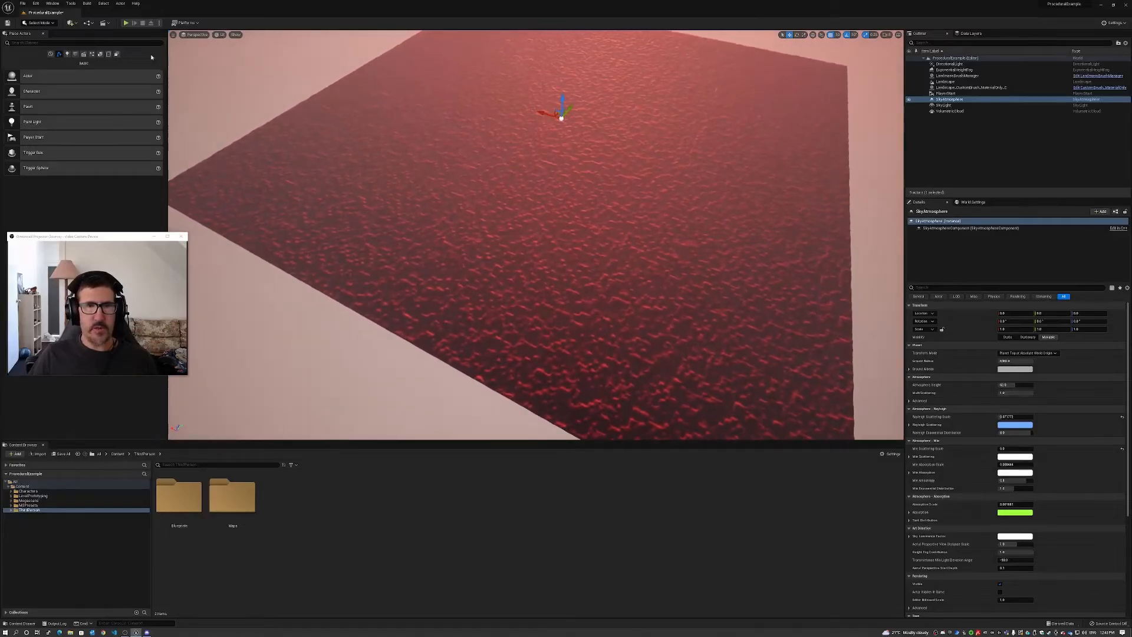
Open the Env. Light Mixer to view the scene's light settings, close it, and return the view to the dunes
{"action": "left_click", "coordinate": [65, 4]}
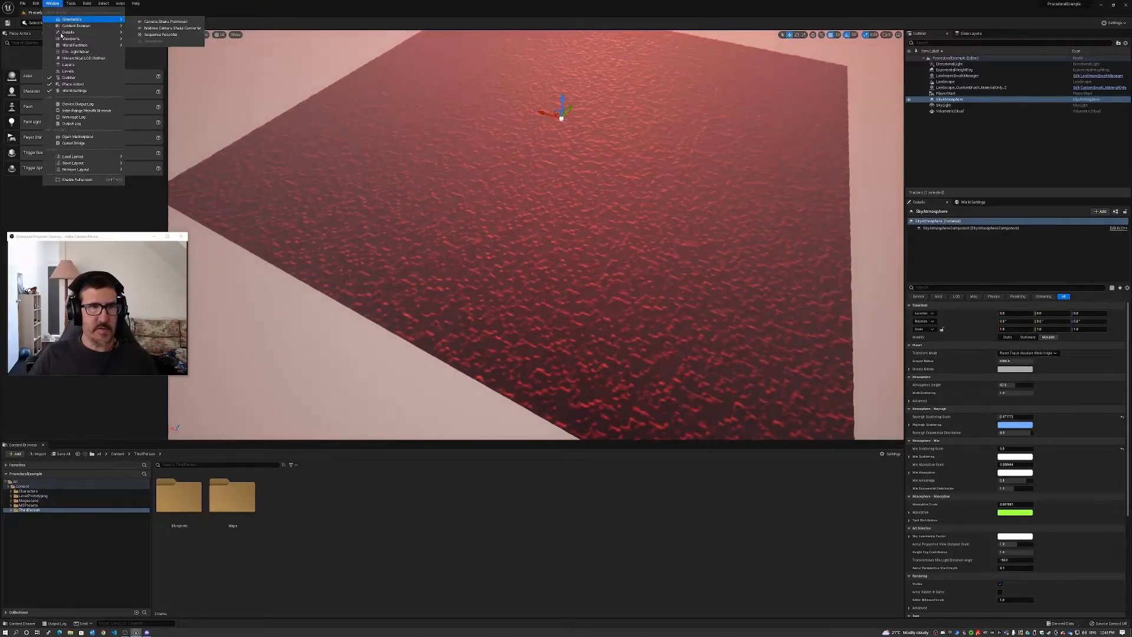
{"action": "left_click", "coordinate": [76, 54]}
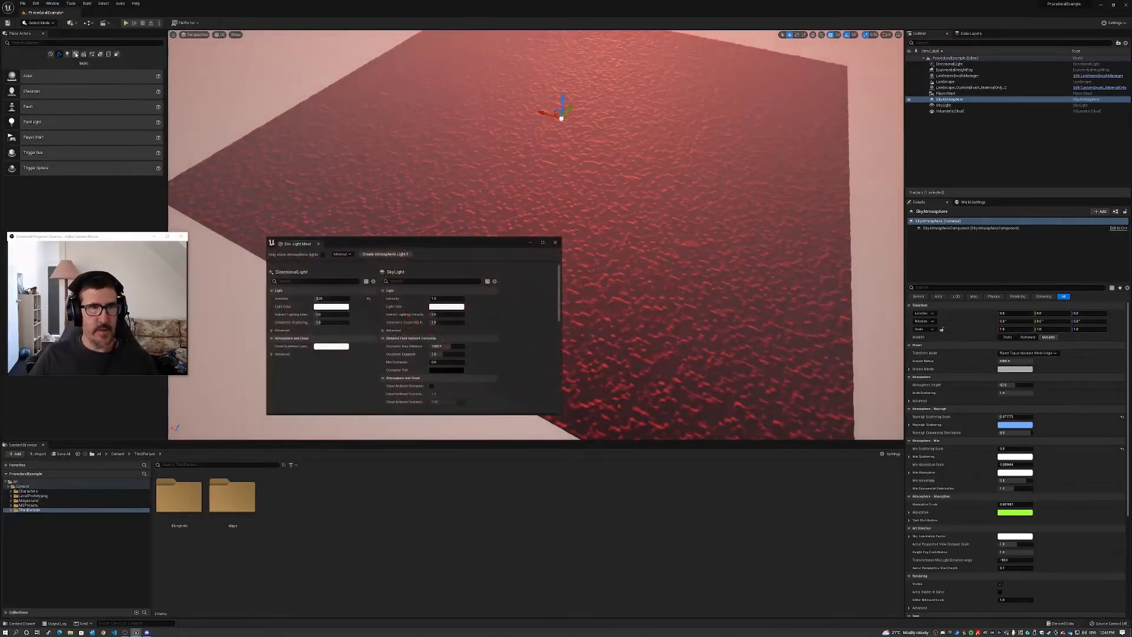
{"action": "left_click", "coordinate": [555, 243]}
{"action": "right_click_drag", "start_coordinate": [555, 243], "coordinate": [542, 262]}
{"action": "right_click", "coordinate": [618, 234]}
{"action": "left_click", "coordinate": [652, 3]}
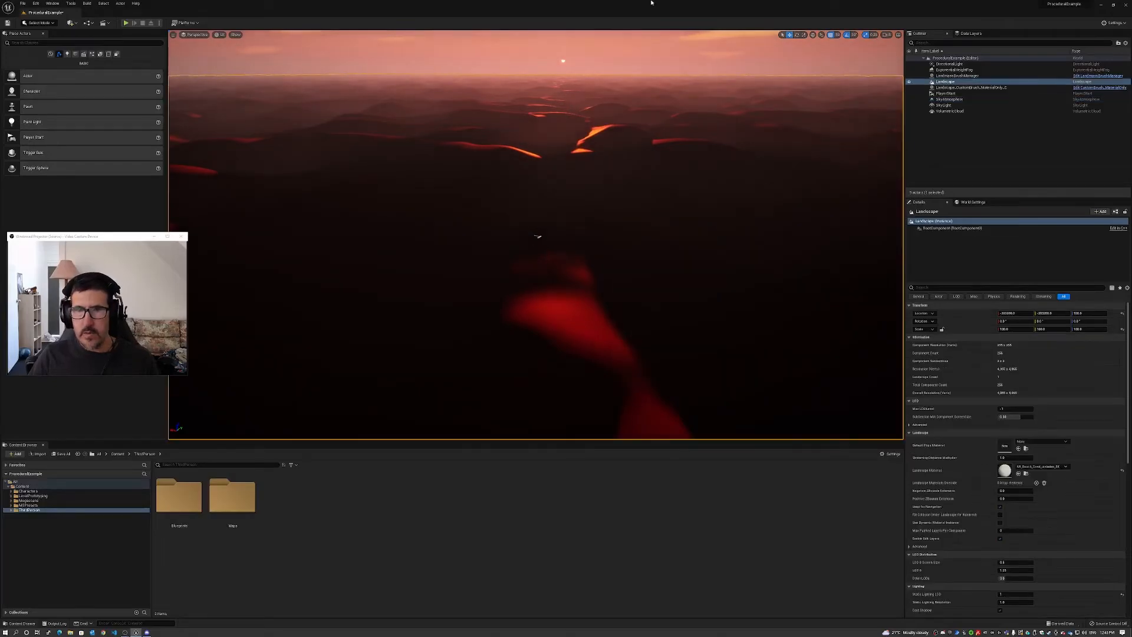
Reset the ExponentialHeightFog's Fog Density and Fog Height Falloff to their default values
{"action": "left_click", "coordinate": [966, 64]}
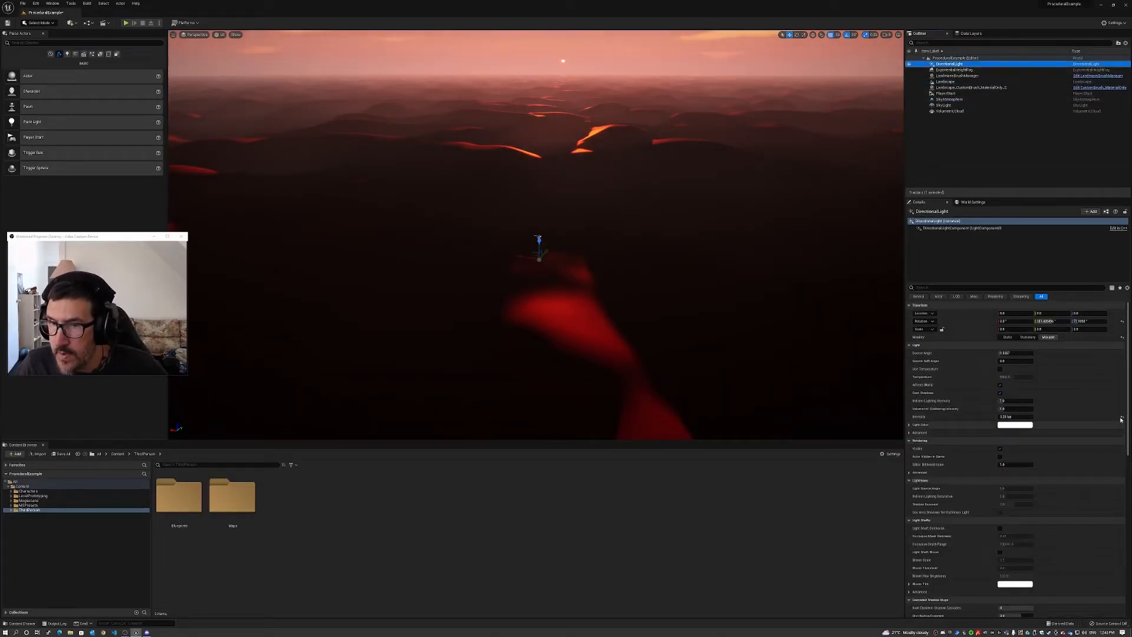
{"action": "left_click", "coordinate": [967, 70]}
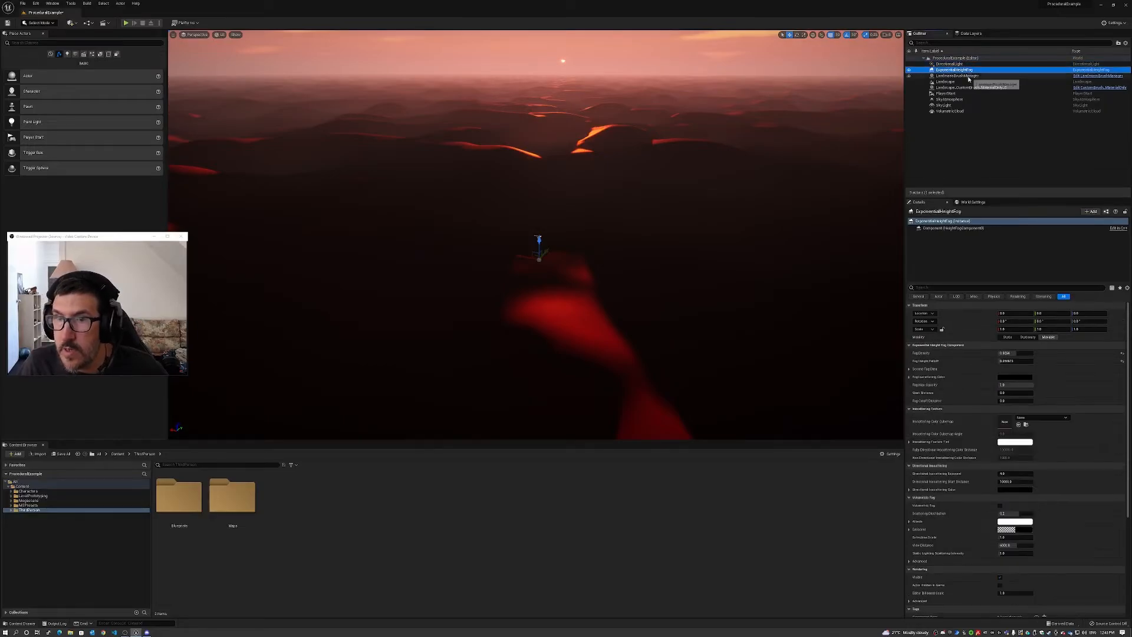
{"action": "left_click", "coordinate": [1122, 361]}
Reset the SkyAtmosphere's Mie Scattering Scale and Rayleigh Scattering Scale to their default values
{"action": "left_click", "coordinate": [961, 99]}
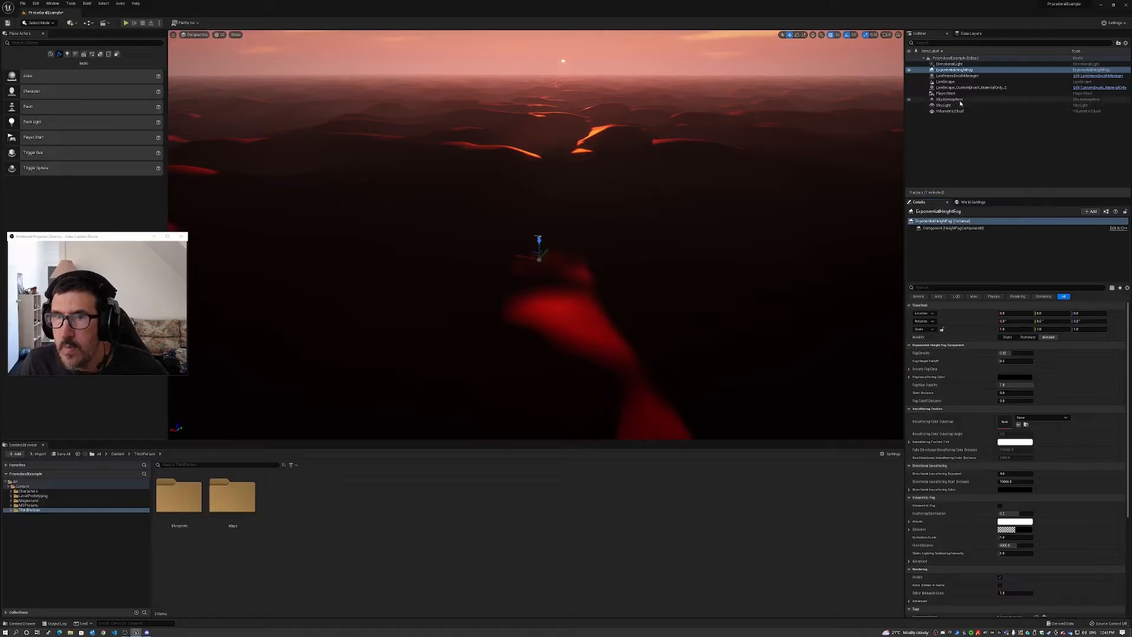
{"action": "left_click", "coordinate": [1123, 448]}
{"action": "left_click", "coordinate": [1122, 417]}
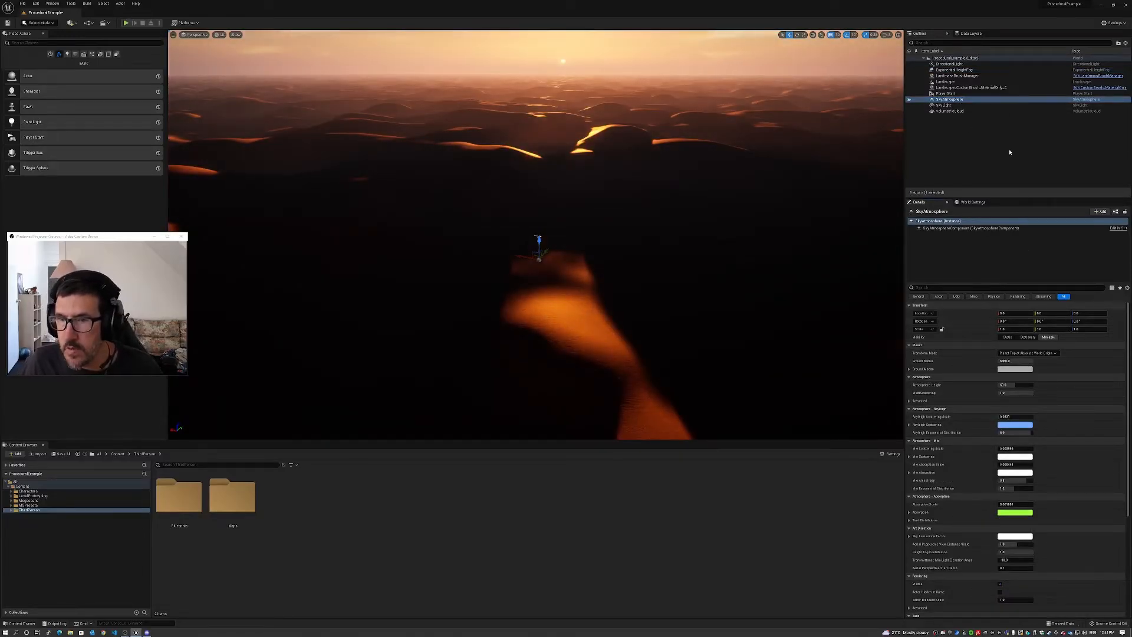
Reset the DirectionalLight's rotation to its default for daylight and inspect the dunes up close
{"action": "left_click", "coordinate": [957, 64]}
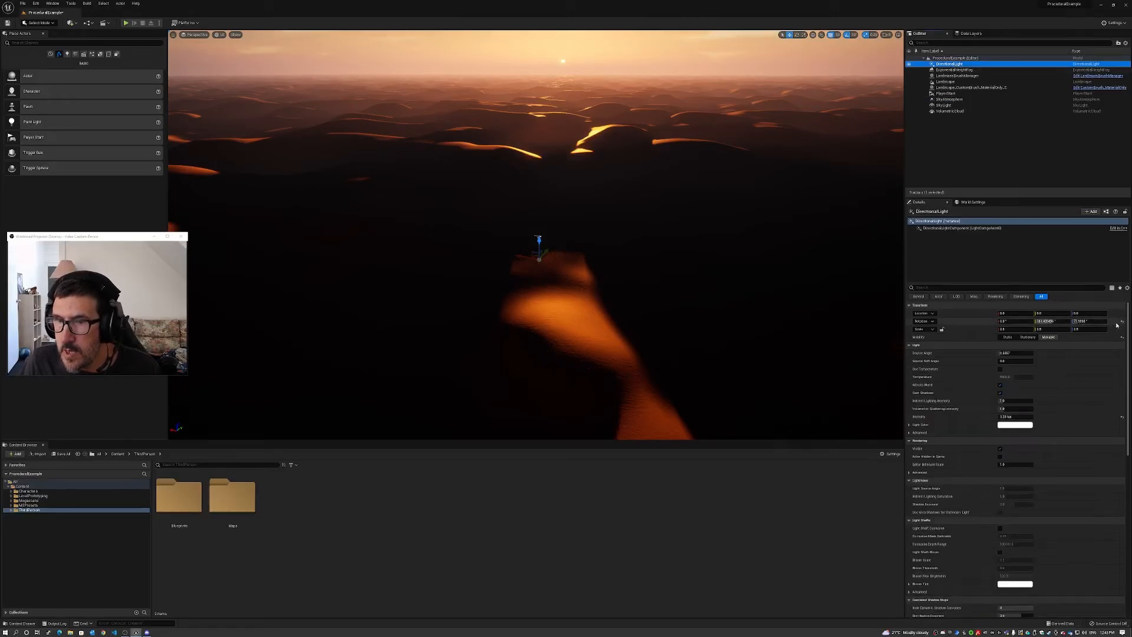
{"action": "left_click", "coordinate": [1122, 321]}
{"action": "right_click_drag", "start_coordinate": [531, 180], "coordinate": [782, 192]}
{"action": "key", "text": "w"}
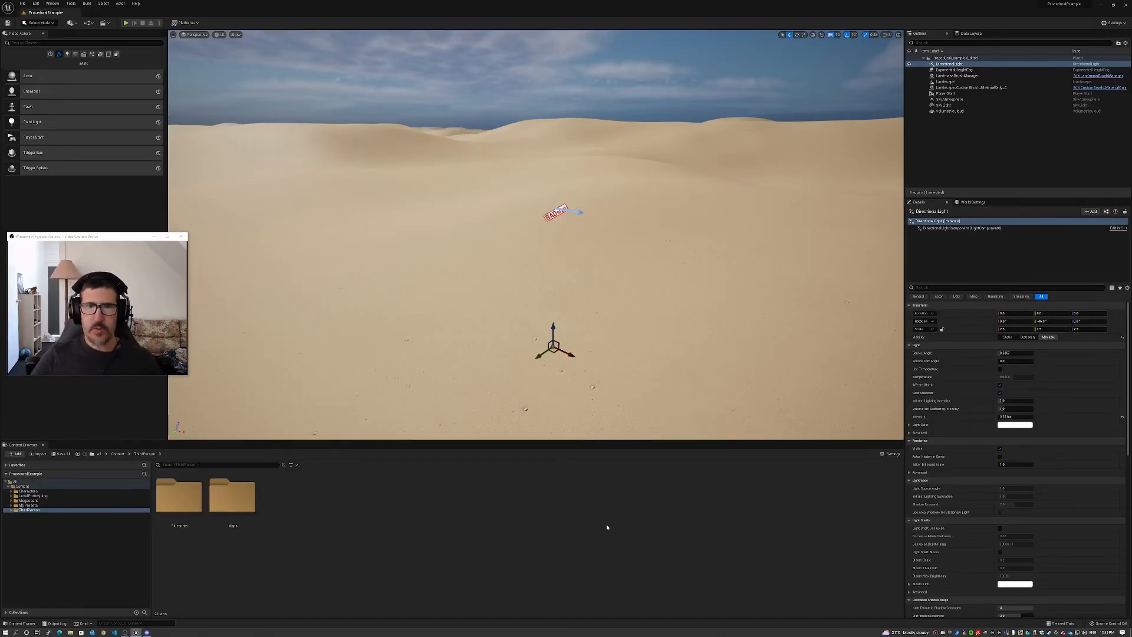
{"action": "right_click_drag", "start_coordinate": [558, 284], "coordinate": [605, 294]}
{"action": "key", "text": "w"}
{"action": "key", "text": "s"}
Playtest the level in daylight, run and jump across the dunes with the character, and end the session
{"action": "left_click", "coordinate": [126, 23]}
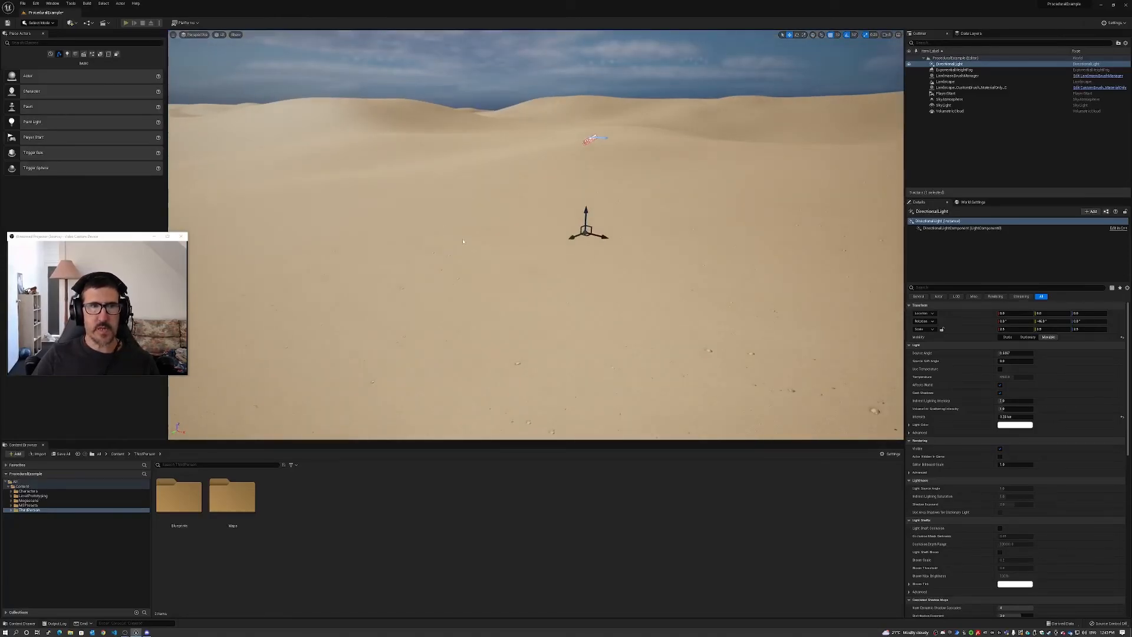
{"action": "key", "text": "w"}
{"action": "key", "text": "w"}
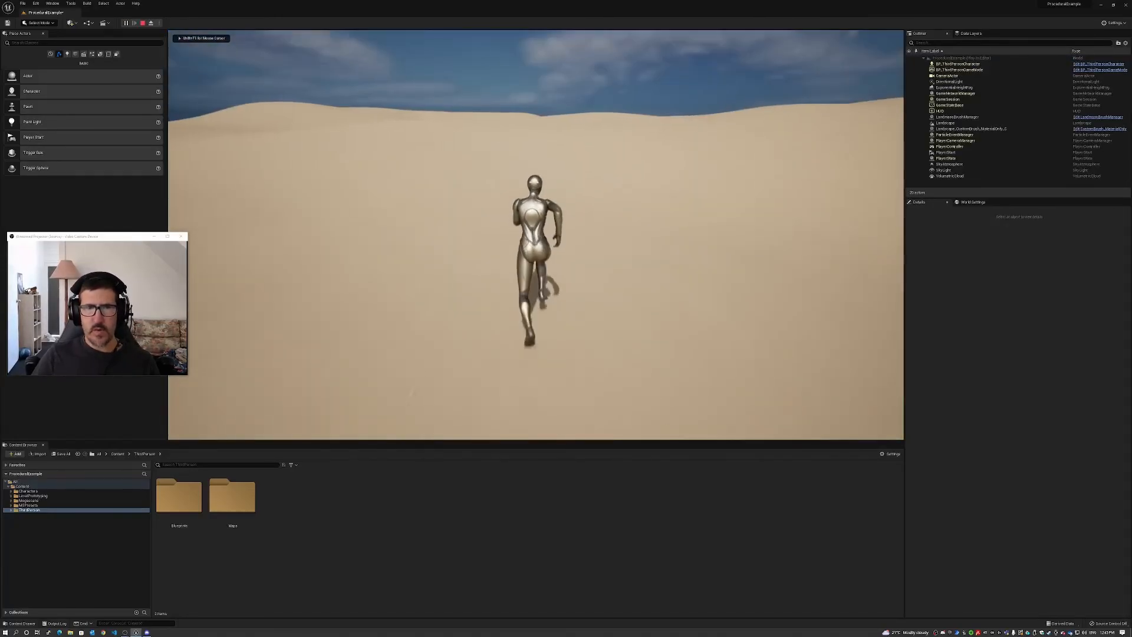
{"action": "key", "text": "w"}
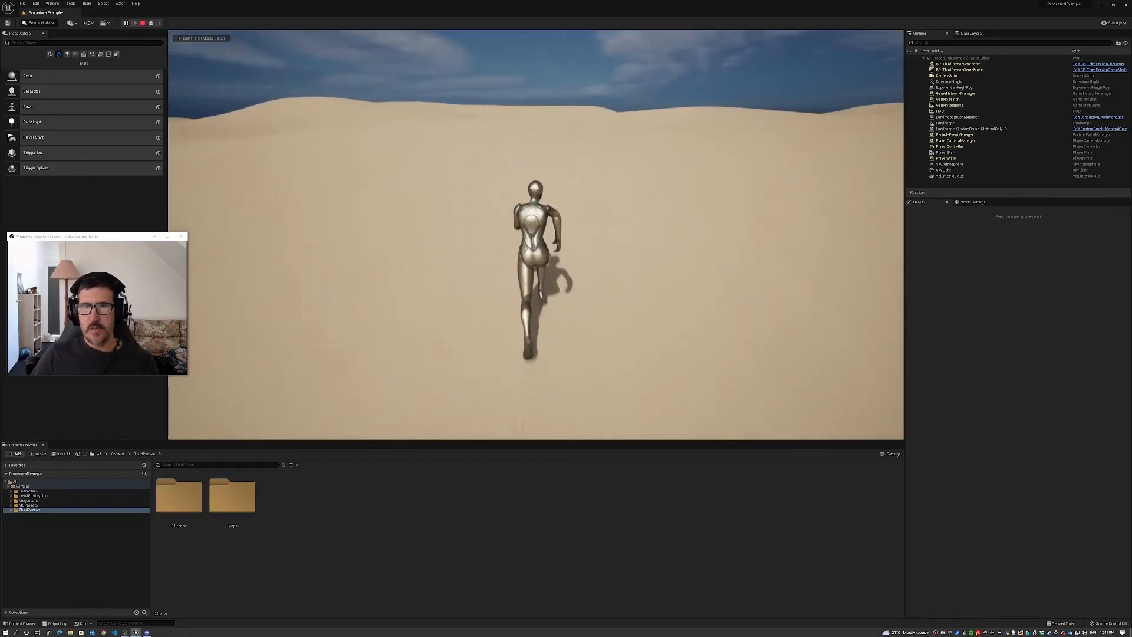
{"action": "key", "text": "w"}
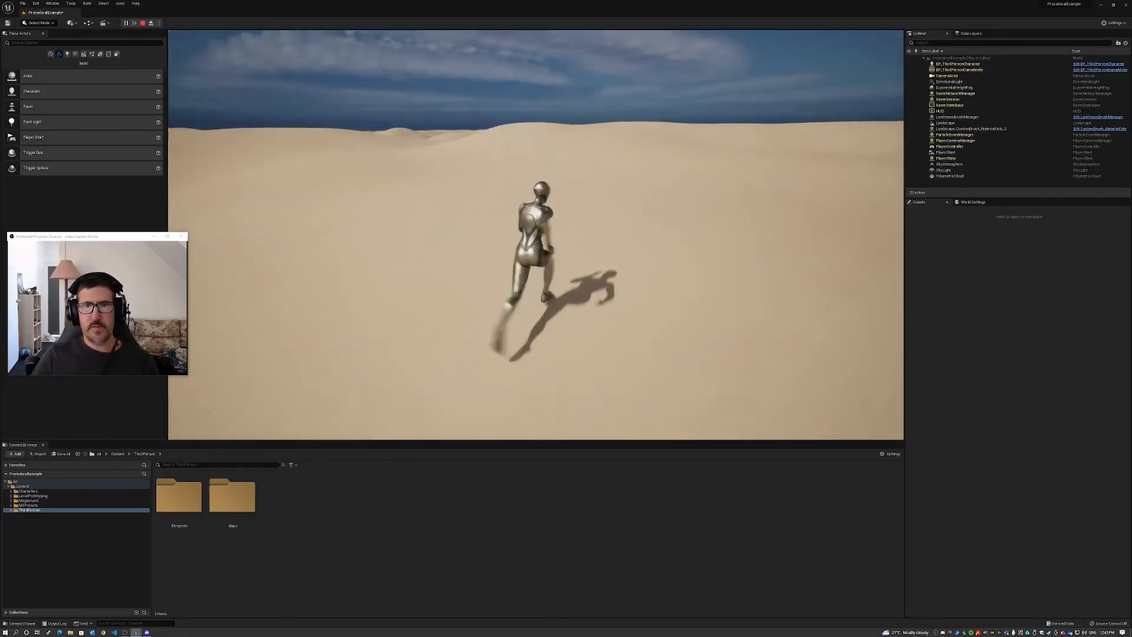
{"action": "key", "text": "space"}
{"action": "key", "text": "w"}
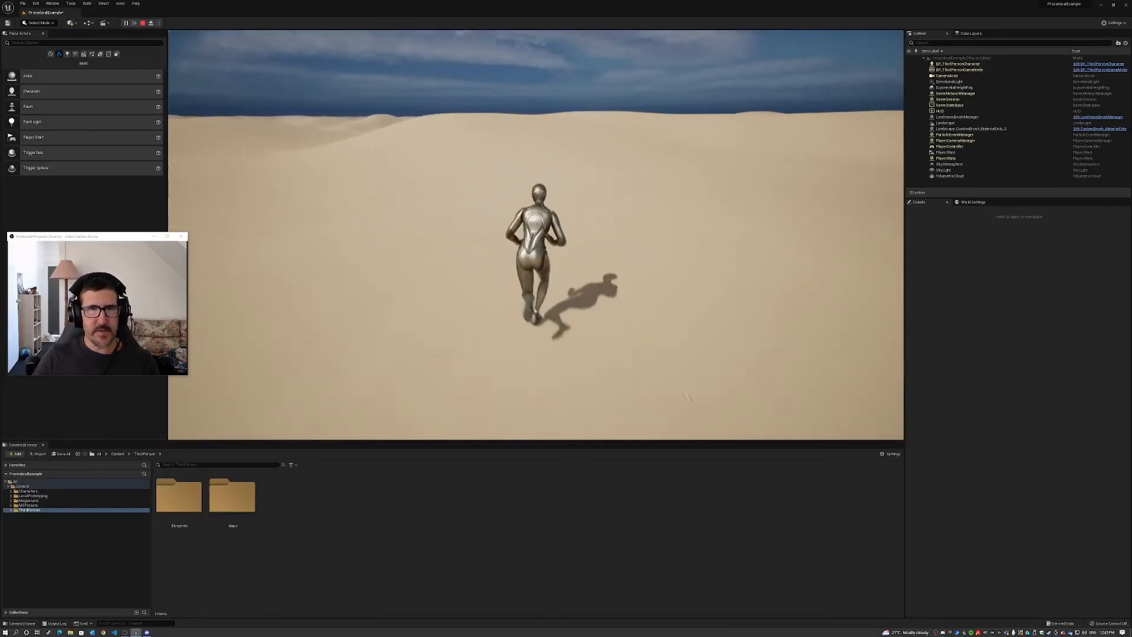
{"action": "key", "text": "w"}
{"action": "key", "text": "space"}
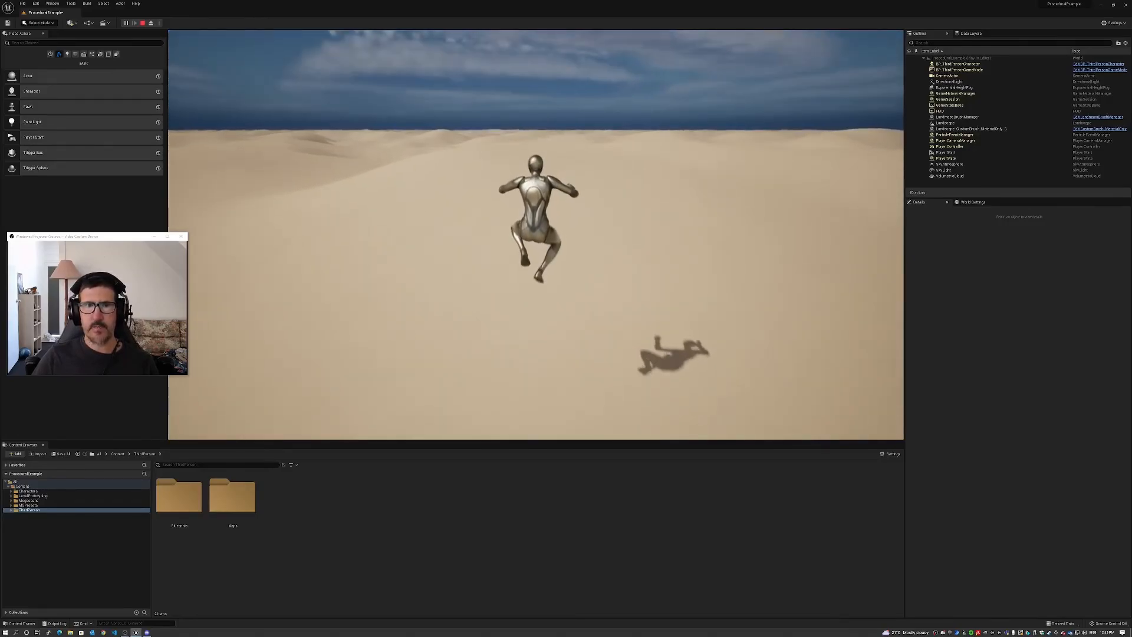
{"action": "key", "text": "w"}
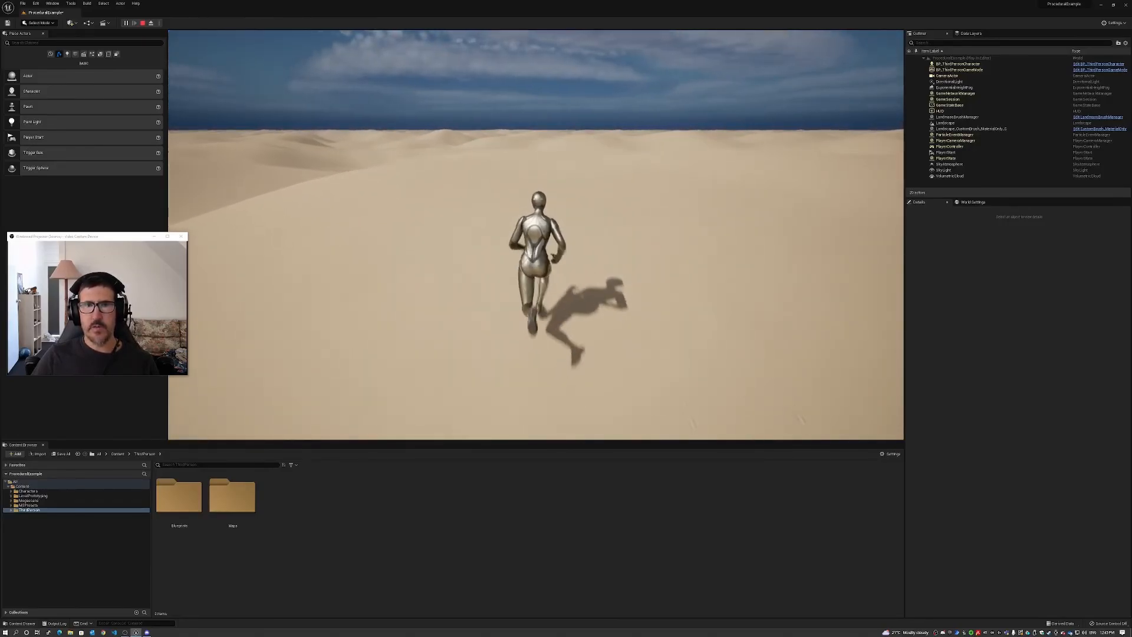
{"action": "key", "text": "w"}
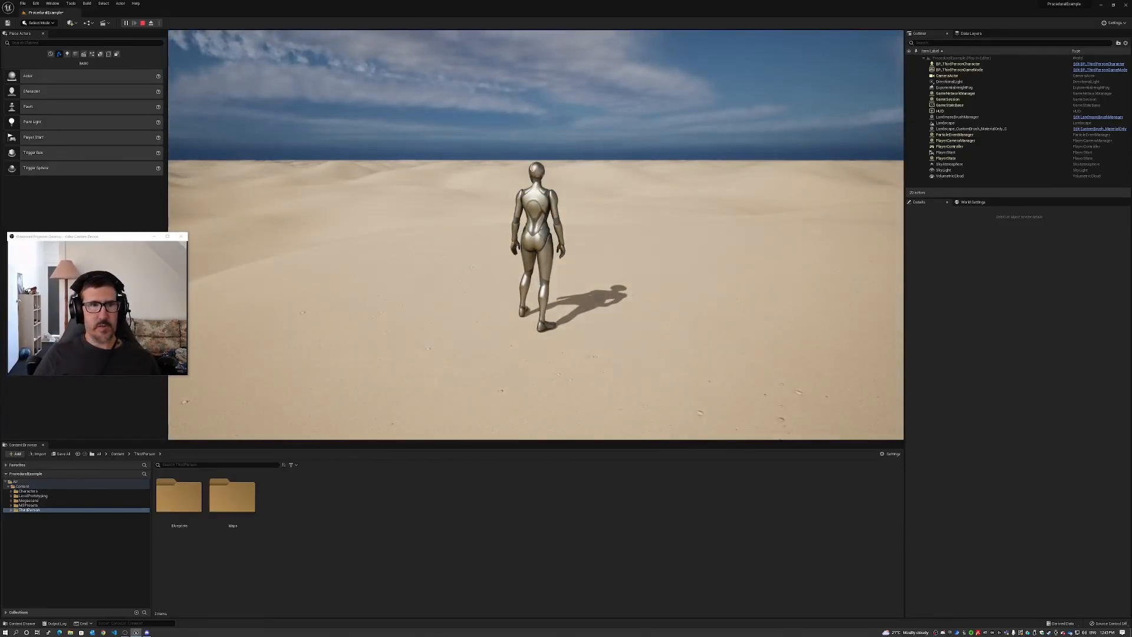
{"action": "key", "text": "Escape"}
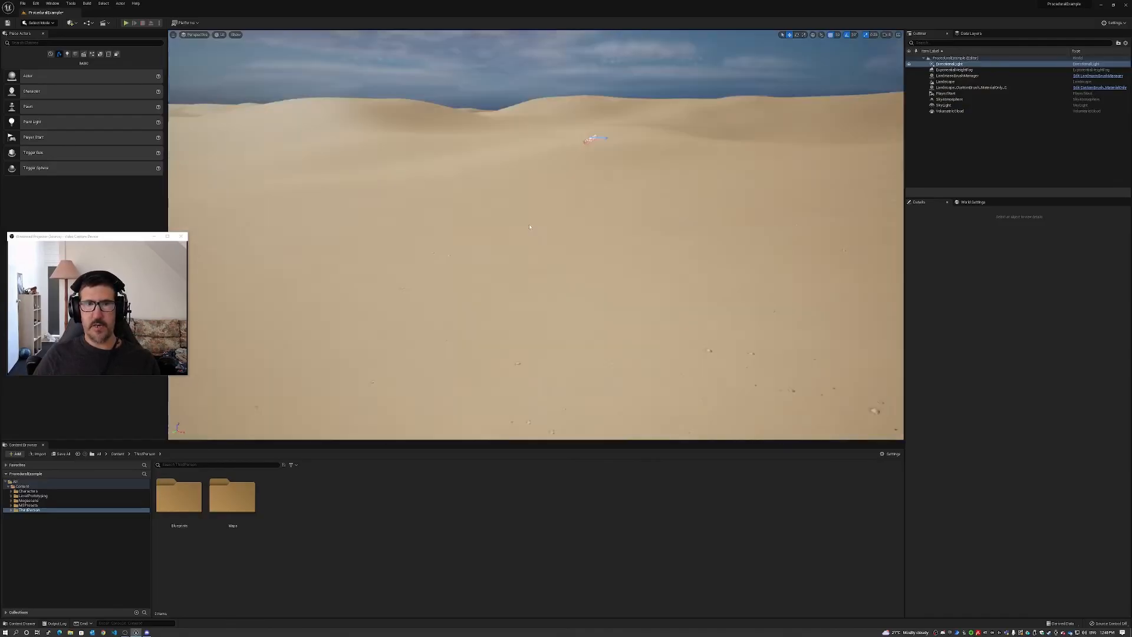